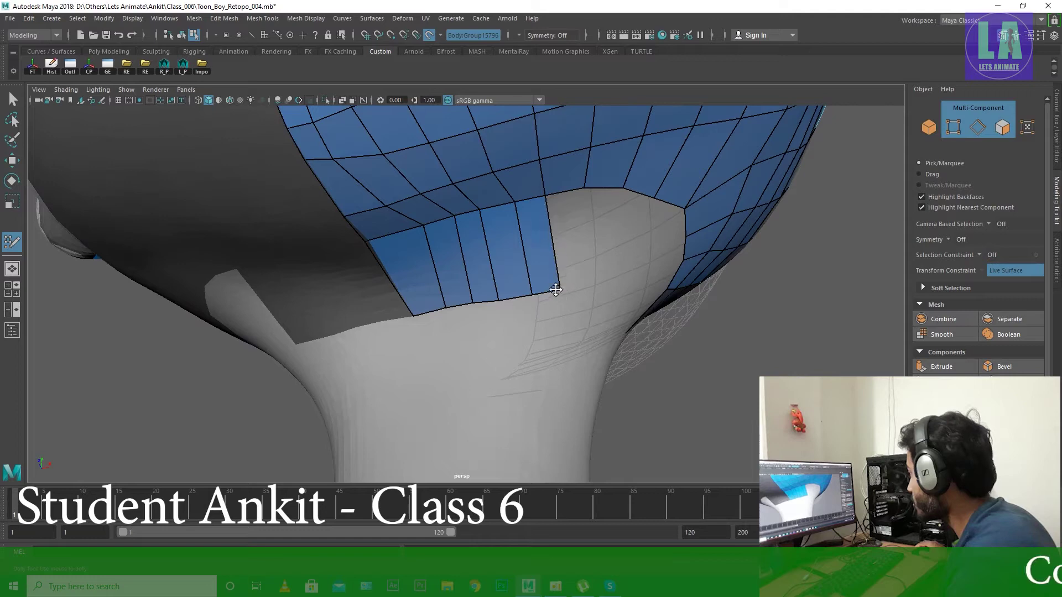
# Step: Orbit around the neck retopology, checking the quad patch from above and below
pyautogui.keyDown('alt'); pyautogui.moveTo(552, 297); pyautogui.dragTo(483, 223); pyautogui.keyUp('alt')
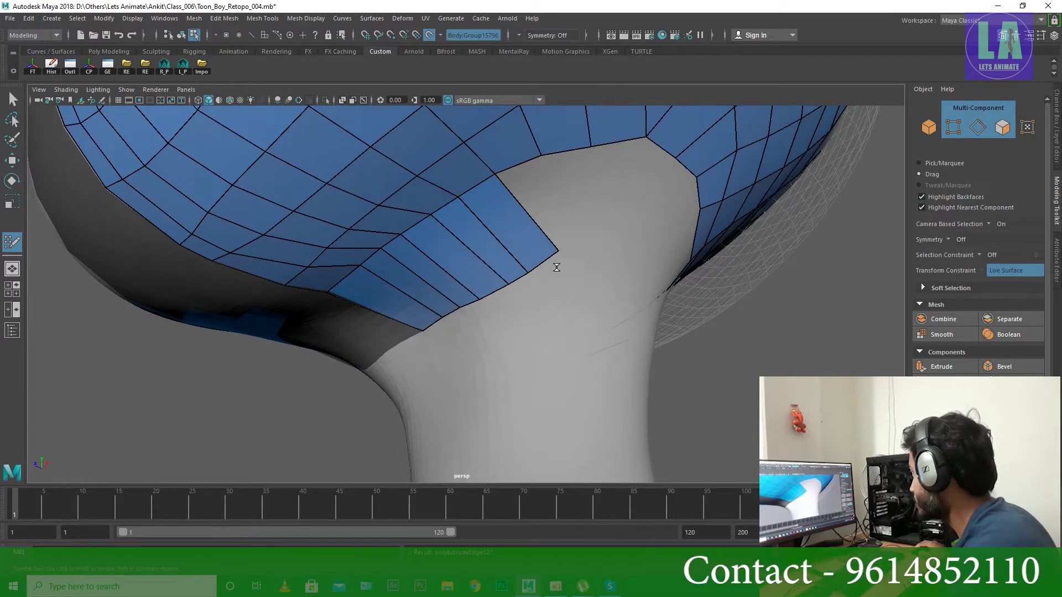
pyautogui.moveTo(440, 253)
pyautogui.keyDown('alt'); pyautogui.mouseDown()
pyautogui.moveTo(414, 259)
pyautogui.moveTo(535, 232)
pyautogui.moveTo(511, 282)
pyautogui.moveTo(564, 270)
pyautogui.moveTo(528, 321)
pyautogui.moveTo(450, 208)
pyautogui.mouseUp(); pyautogui.keyUp('alt')
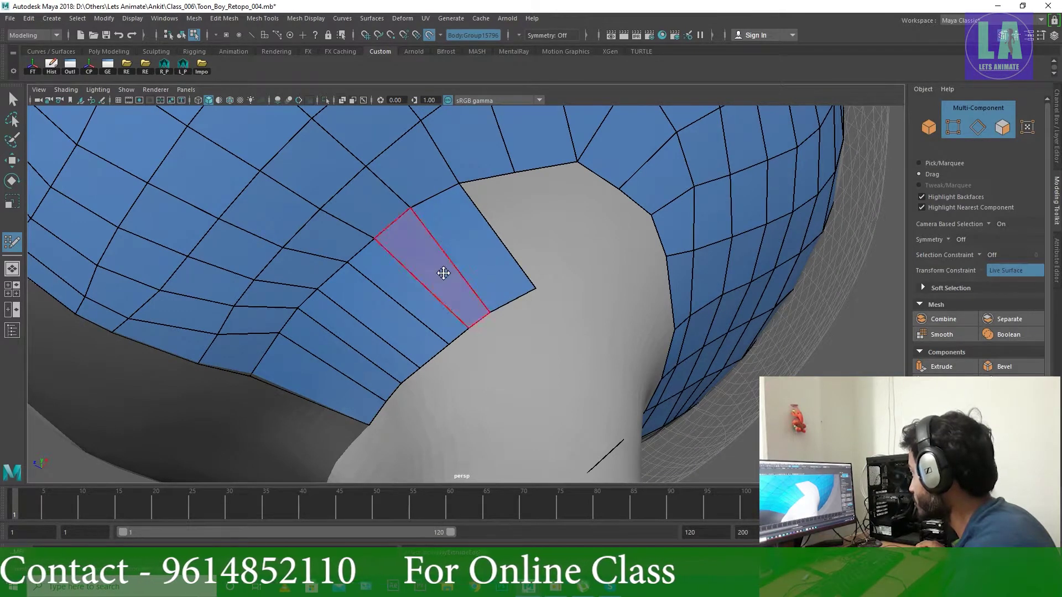
pyautogui.keyDown('alt'); pyautogui.moveTo(443, 273); pyautogui.dragTo(452, 245); pyautogui.keyUp('alt')
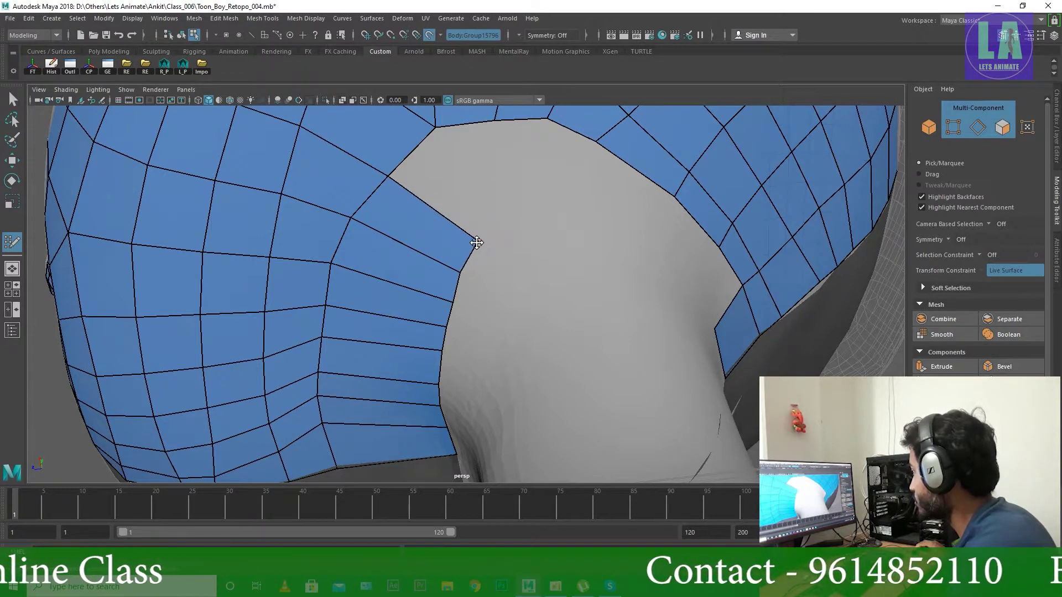
pyautogui.moveTo(486, 246)
pyautogui.keyDown('alt'); pyautogui.mouseDown()
pyautogui.moveTo(530, 253)
pyautogui.moveTo(515, 245)
pyautogui.moveTo(489, 262)
pyautogui.moveTo(541, 227)
pyautogui.moveTo(549, 207)
pyautogui.mouseUp(); pyautogui.keyUp('alt')
pyautogui.moveTo(473, 218)
pyautogui.keyDown('alt'); pyautogui.mouseDown()
pyautogui.moveTo(483, 287)
pyautogui.moveTo(534, 253)
pyautogui.moveTo(581, 398)
pyautogui.mouseUp(); pyautogui.keyUp('alt')
pyautogui.scroll(-5, 580, 398)
pyautogui.scroll(5, 409, 350)
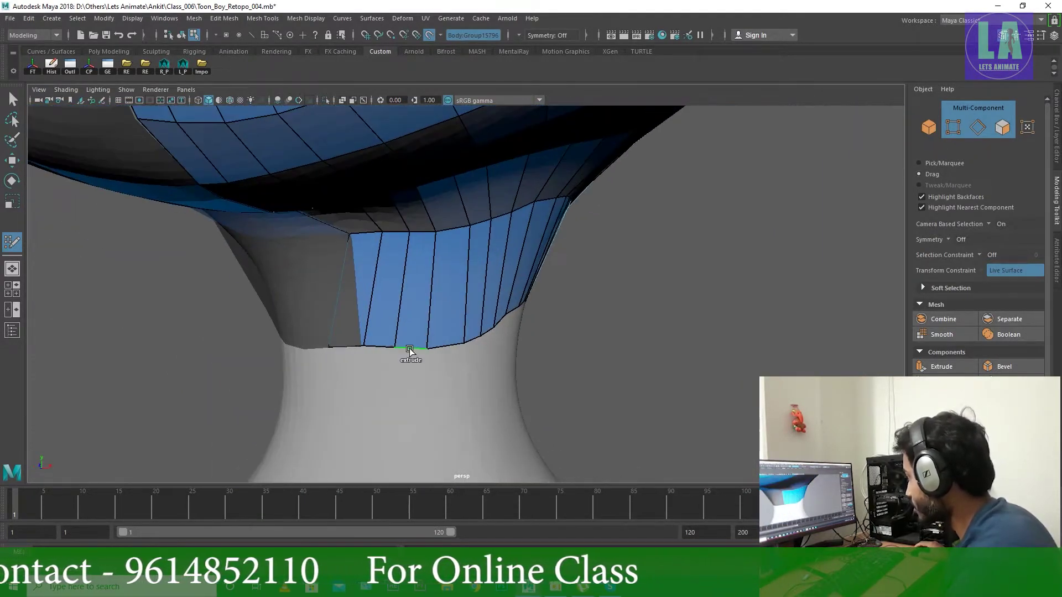
# Step: Inspect the neck quads from low side angles where they meet the shirt collar
pyautogui.keyDown('alt'); pyautogui.moveTo(449, 477); pyautogui.dragTo(506, 328); pyautogui.keyUp('alt')
pyautogui.moveTo(518, 198)
pyautogui.keyDown('alt'); pyautogui.mouseDown()
pyautogui.moveTo(509, 190)
pyautogui.moveTo(372, 246)
pyautogui.moveTo(445, 386)
pyautogui.moveTo(659, 338)
pyautogui.moveTo(481, 297)
pyautogui.moveTo(481, 426)
pyautogui.moveTo(511, 277)
pyautogui.moveTo(398, 265)
pyautogui.moveTo(420, 287)
pyautogui.moveTo(453, 276)
pyautogui.moveTo(658, 320)
pyautogui.moveTo(402, 284)
pyautogui.moveTo(403, 297)
pyautogui.moveTo(578, 262)
pyautogui.moveTo(517, 218)
pyautogui.moveTo(470, 272)
pyautogui.moveTo(634, 240)
pyautogui.moveTo(396, 325)
pyautogui.moveTo(570, 277)
pyautogui.mouseUp(); pyautogui.keyUp('alt')
pyautogui.scroll(-5, 481, 427)
pyautogui.scroll(2, 481, 427)
pyautogui.moveTo(690, 273)
pyautogui.keyDown('alt'); pyautogui.mouseDown()
pyautogui.moveTo(599, 338)
pyautogui.moveTo(721, 270)
pyautogui.moveTo(496, 349)
pyautogui.moveTo(588, 328)
pyautogui.moveTo(699, 280)
pyautogui.moveTo(575, 427)
pyautogui.moveTo(489, 331)
pyautogui.mouseUp(); pyautogui.keyUp('alt')
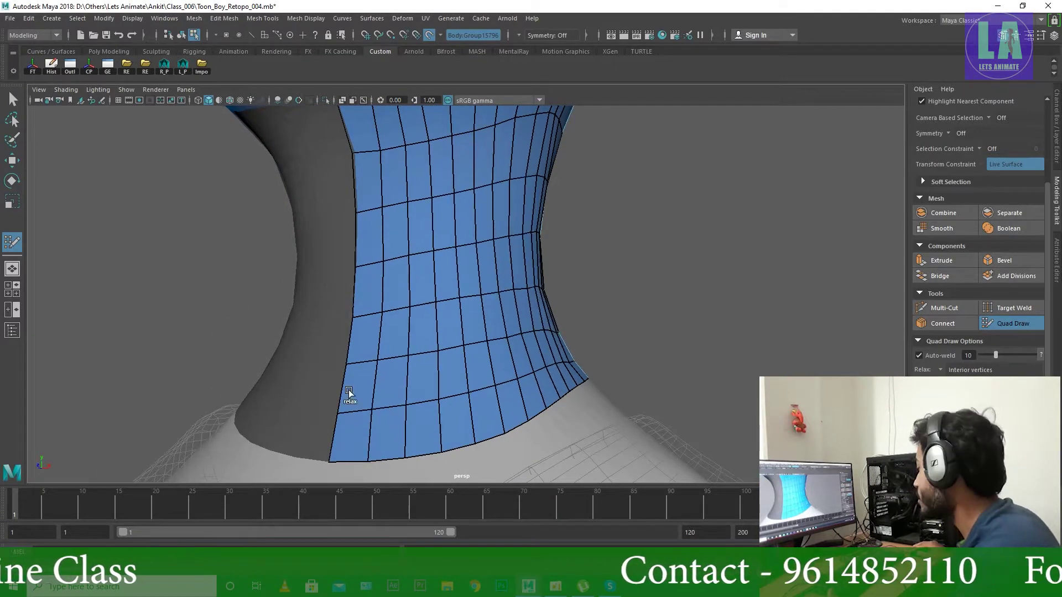
pyautogui.keyDown('alt'); pyautogui.moveTo(348, 391); pyautogui.dragTo(540, 416); pyautogui.keyUp('alt')
pyautogui.moveTo(654, 352)
pyautogui.keyDown('alt'); pyautogui.mouseDown()
pyautogui.moveTo(629, 280)
pyautogui.moveTo(597, 267)
pyautogui.moveTo(635, 330)
pyautogui.moveTo(536, 284)
pyautogui.moveTo(569, 208)
pyautogui.moveTo(473, 317)
pyautogui.moveTo(658, 282)
pyautogui.moveTo(568, 319)
pyautogui.mouseUp(); pyautogui.keyUp('alt')
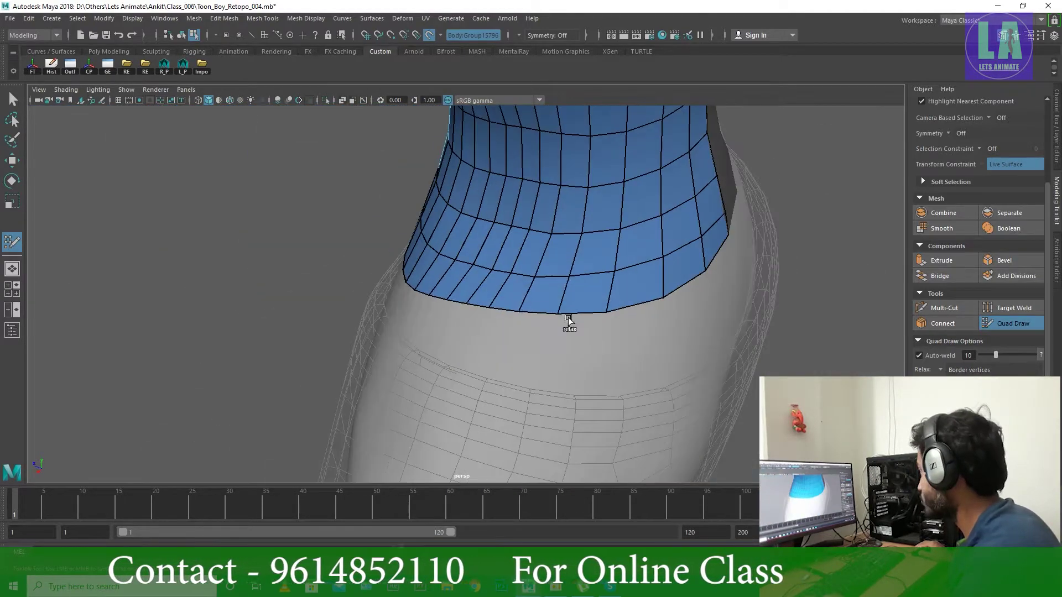
pyautogui.moveTo(713, 276)
pyautogui.keyDown('alt'); pyautogui.mouseDown()
pyautogui.moveTo(623, 256)
pyautogui.moveTo(604, 320)
pyautogui.moveTo(517, 375)
pyautogui.moveTo(553, 322)
pyautogui.moveTo(580, 331)
pyautogui.mouseUp(); pyautogui.keyUp('alt')
pyautogui.scroll(-10, 553, 322)
# Step: Hide the shirt reference layer (layer1) in the Layer Editor
pyautogui.scroll(5, 544, 360)
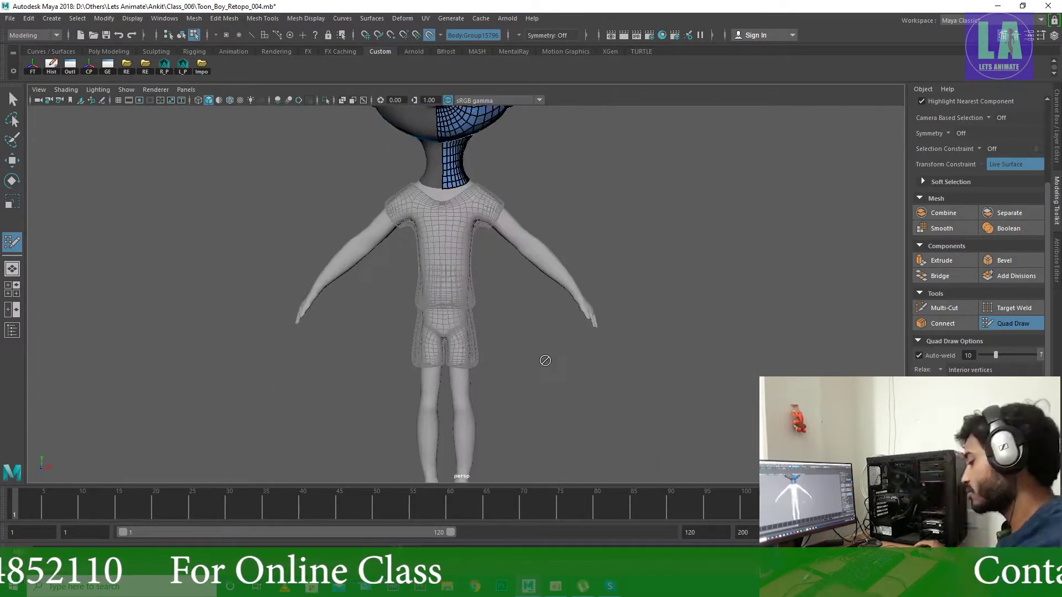
pyautogui.scroll(5, 678, 339)
pyautogui.click(1056, 128)
pyautogui.click(919, 375)
pyautogui.scroll(-3, 561, 275)
pyautogui.keyDown('alt'); pyautogui.moveTo(562, 275); pyautogui.dragTo(621, 355); pyautogui.keyUp('alt')
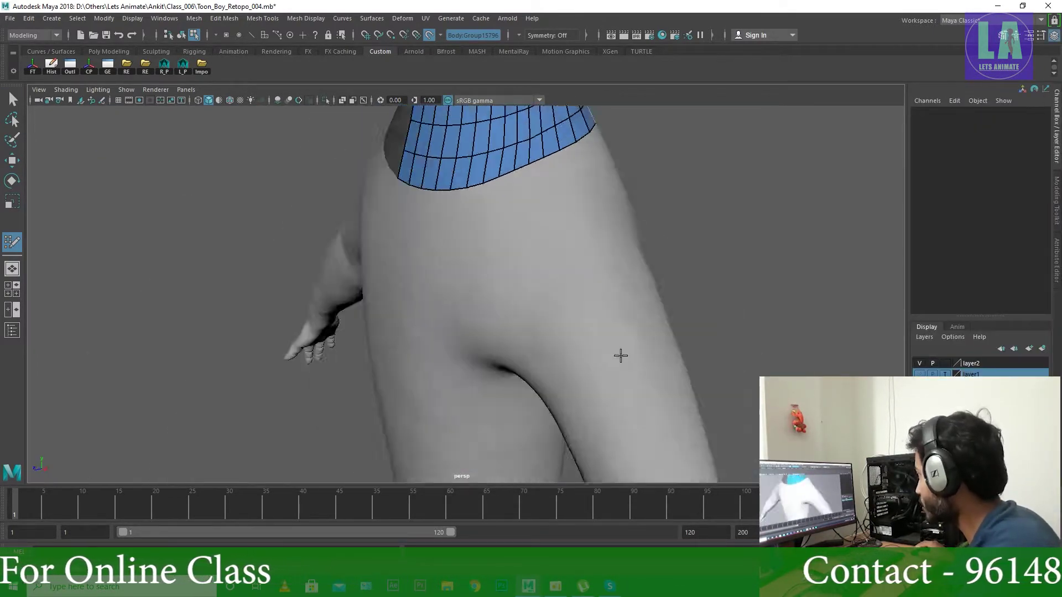
pyautogui.scroll(4, 446, 270)
# Step: Create the first quads at the shoulder and extend them into a strip
pyautogui.keyDown('shift'); pyautogui.click(497, 262); pyautogui.keyUp('shift')
pyautogui.scroll(-5, 497, 262)
pyautogui.scroll(5, 391, 235)
pyautogui.moveTo(534, 320)
pyautogui.keyDown('alt'); pyautogui.mouseDown()
pyautogui.moveTo(442, 288)
pyautogui.moveTo(437, 299)
pyautogui.mouseUp(); pyautogui.keyUp('alt')
pyautogui.moveTo(424, 218); pyautogui.dragTo(436, 286)
# Step: Orbit around the new shoulder strip to check it against the collar
pyautogui.moveTo(437, 352)
pyautogui.keyDown('alt'); pyautogui.mouseDown()
pyautogui.moveTo(439, 308)
pyautogui.moveTo(612, 263)
pyautogui.mouseUp(); pyautogui.keyUp('alt')
pyautogui.scroll(-5, 536, 418)
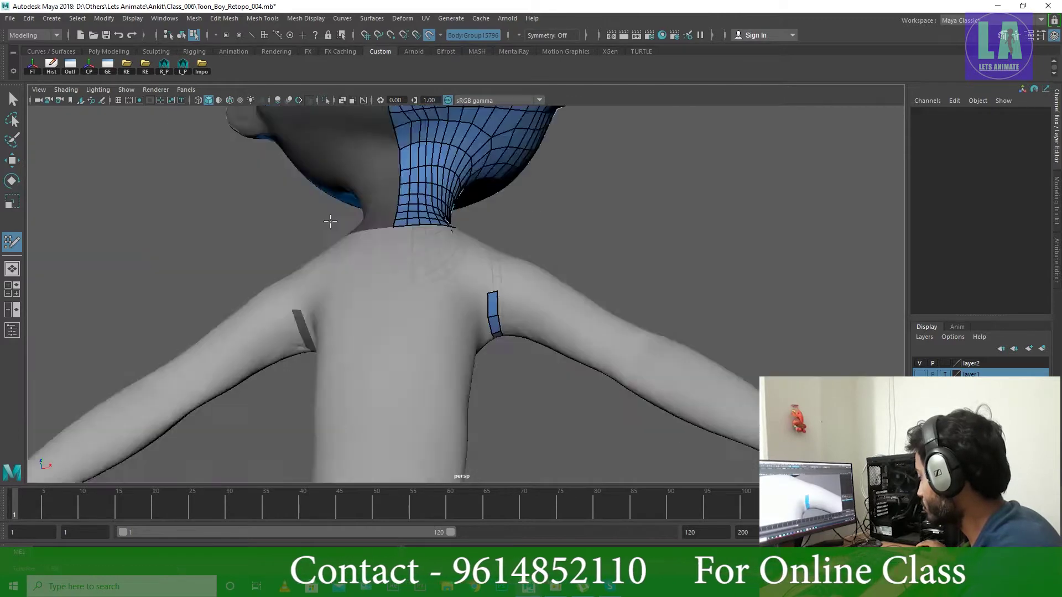
pyautogui.scroll(5, 538, 325)
pyautogui.keyDown('alt'); pyautogui.moveTo(536, 264); pyautogui.dragTo(497, 340); pyautogui.keyUp('alt')
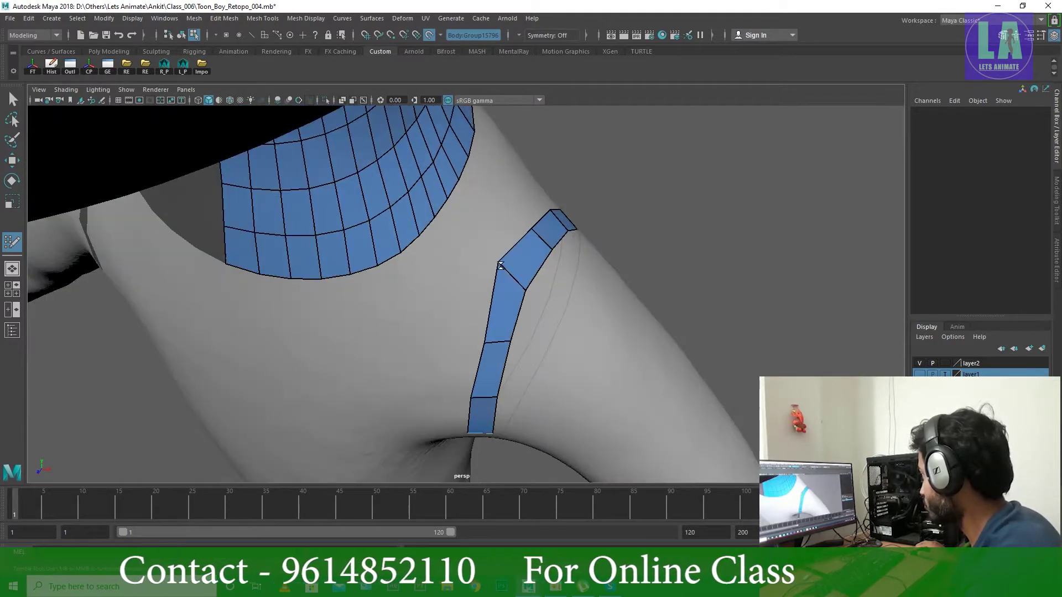
pyautogui.scroll(-5, 635, 303)
pyautogui.scroll(5, 580, 298)
pyautogui.scroll(-5, 549, 204)
pyautogui.scroll(2, 517, 270)
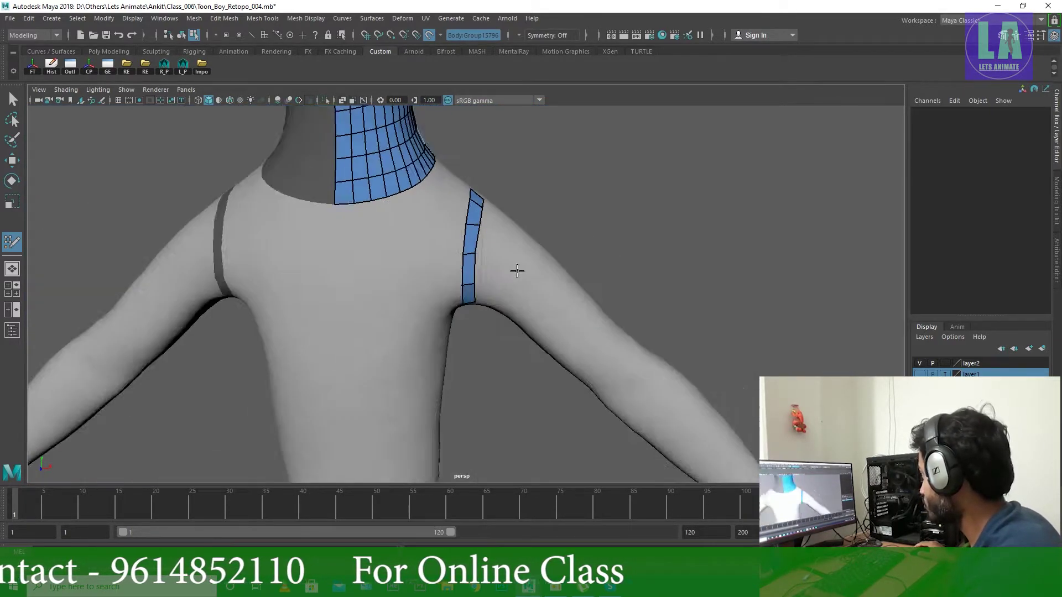
pyautogui.keyDown('alt'); pyautogui.moveTo(517, 270); pyautogui.dragTo(553, 232); pyautogui.keyUp('alt')
pyautogui.scroll(3, 531, 266)
# Step: Extend the quad sleeve down the arm, checking it from several angles
pyautogui.click(1056, 200)
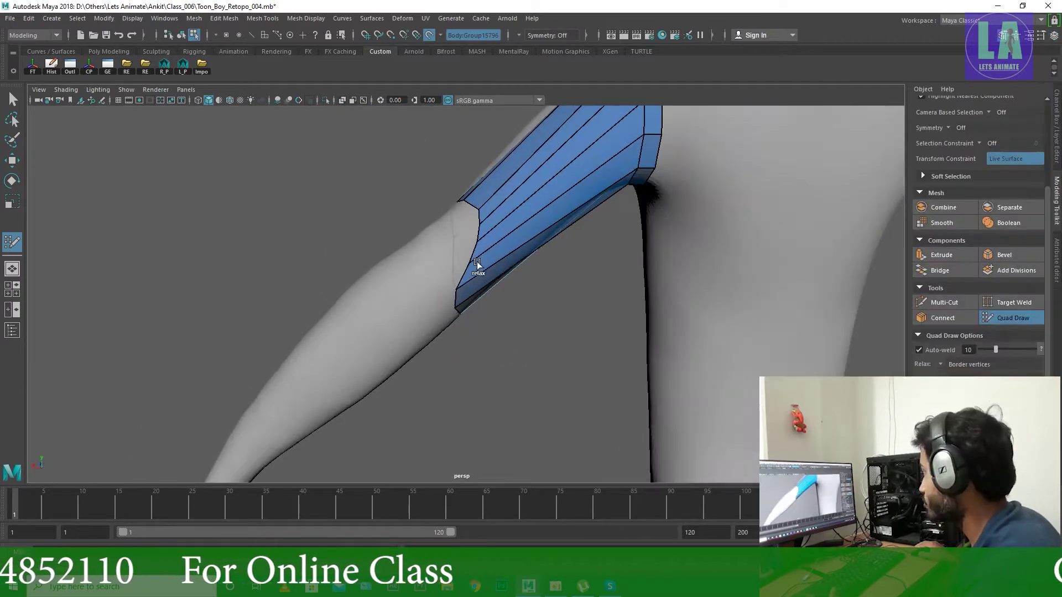
pyautogui.moveTo(477, 261)
pyautogui.keyDown('alt'); pyautogui.mouseDown()
pyautogui.moveTo(599, 327)
pyautogui.moveTo(462, 348)
pyautogui.moveTo(404, 300)
pyautogui.mouseUp(); pyautogui.keyUp('alt')
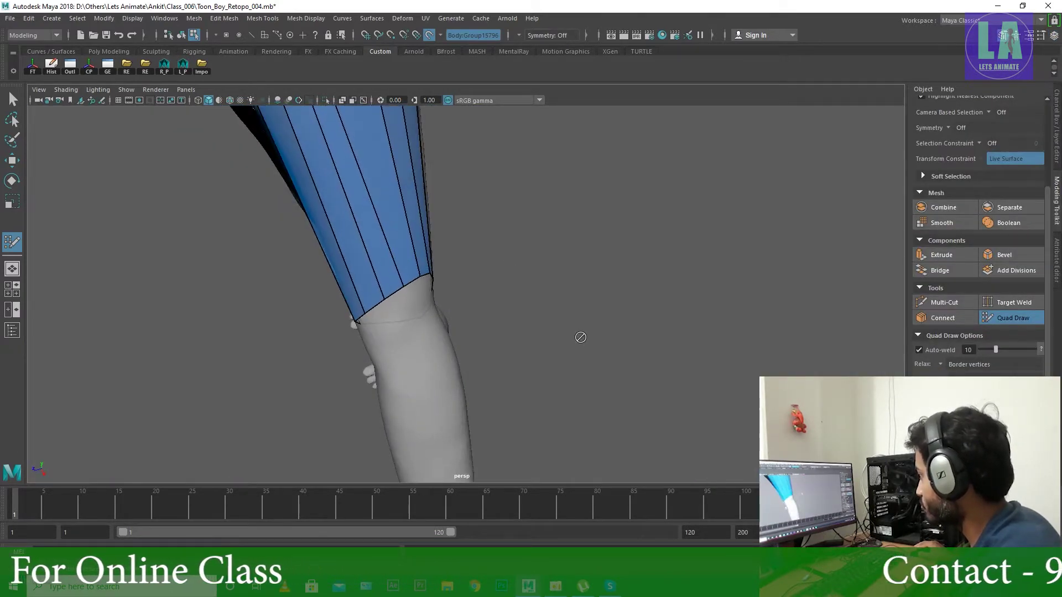
pyautogui.keyDown('alt'); pyautogui.moveTo(580, 337); pyautogui.dragTo(436, 367); pyautogui.keyUp('alt')
pyautogui.moveTo(415, 238)
pyautogui.keyDown('alt'); pyautogui.mouseDown()
pyautogui.moveTo(486, 407)
pyautogui.moveTo(420, 326)
pyautogui.moveTo(539, 267)
pyautogui.moveTo(486, 332)
pyautogui.mouseUp(); pyautogui.keyUp('alt')
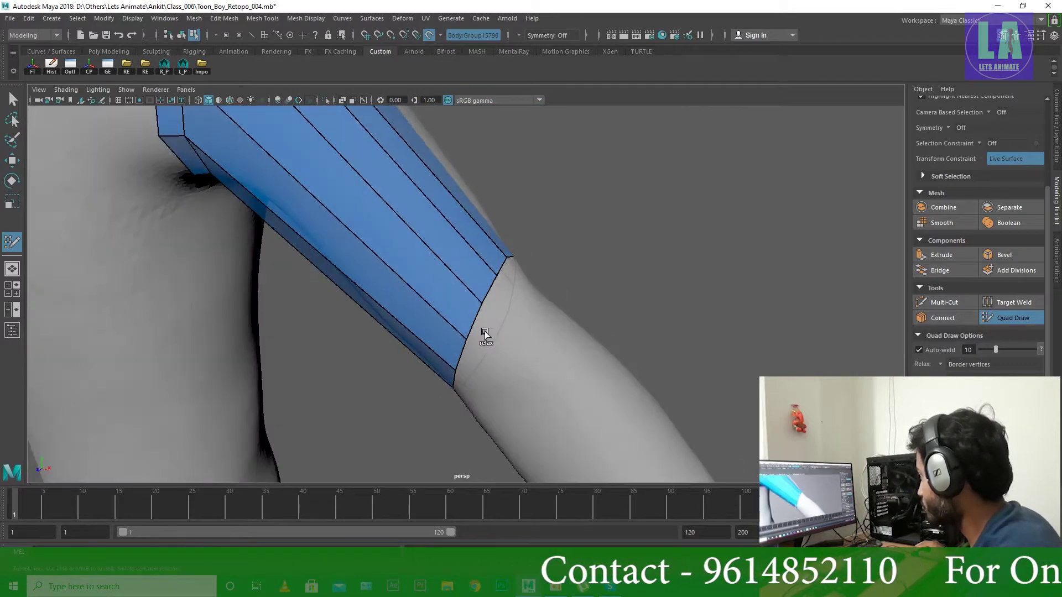
pyautogui.scroll(-5, 485, 332)
pyautogui.scroll(5, 485, 332)
pyautogui.keyDown('alt'); pyautogui.moveTo(644, 469); pyautogui.dragTo(501, 279); pyautogui.keyUp('alt')
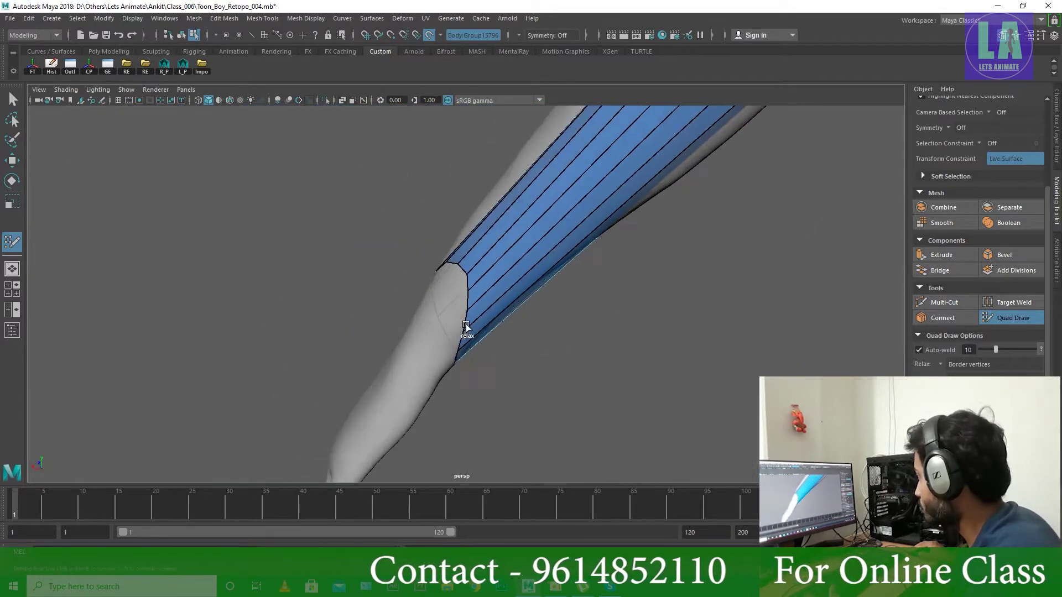
pyautogui.moveTo(466, 327)
pyautogui.keyDown('alt'); pyautogui.mouseDown()
pyautogui.moveTo(509, 331)
pyautogui.moveTo(688, 214)
pyautogui.moveTo(566, 269)
pyautogui.mouseUp(); pyautogui.keyUp('alt')
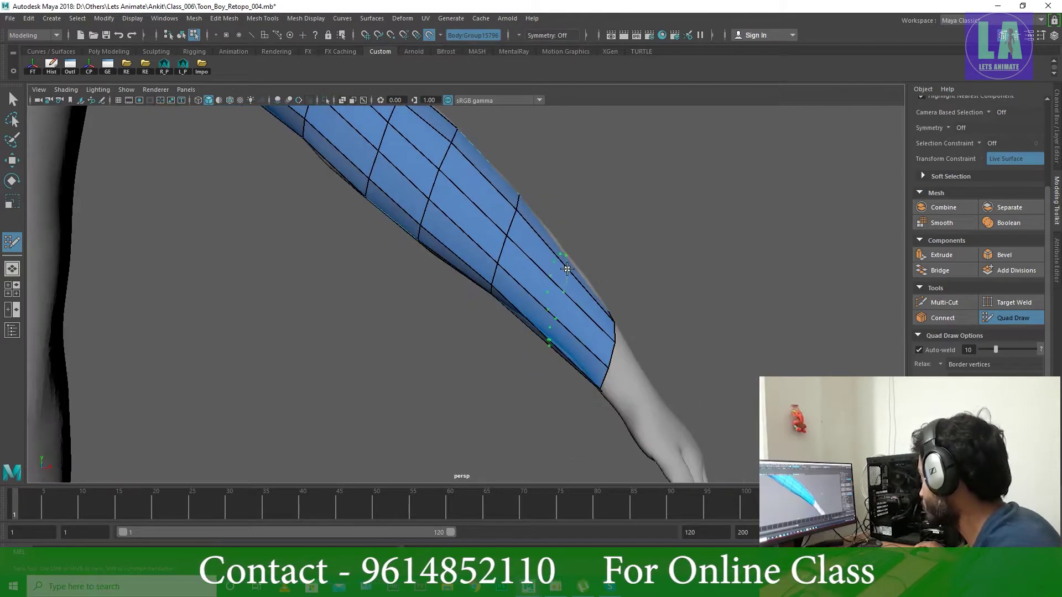
pyautogui.scroll(-5, 538, 256)
pyautogui.scroll(3, 598, 317)
pyautogui.scroll(-6, 598, 316)
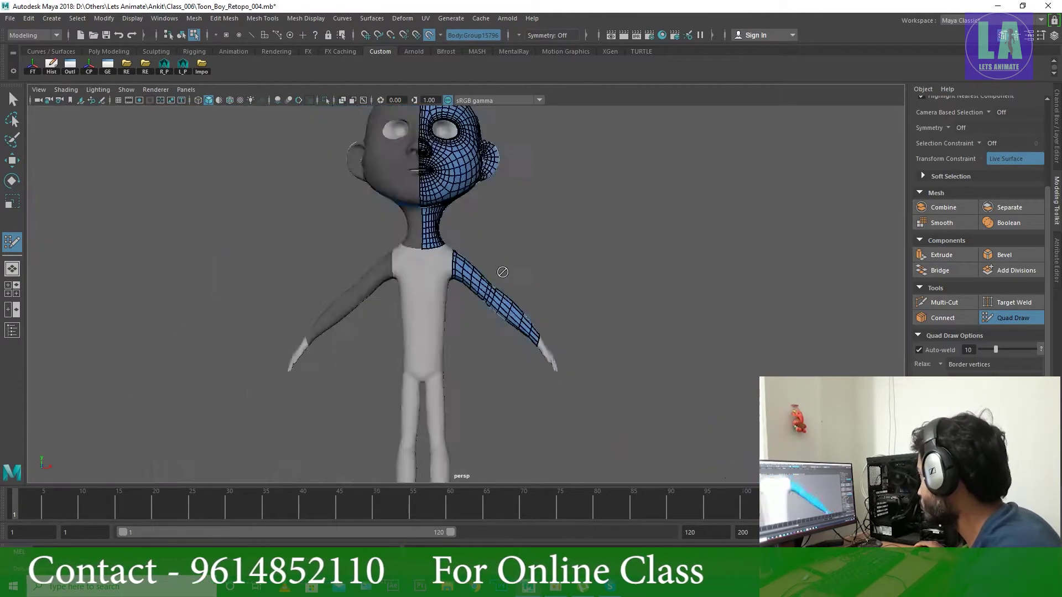
pyautogui.scroll(2, 633, 268)
# Step: Maximise the viewport and inspect the sleeve's wrist end near the hand
pyautogui.hotkey('ctrl', 'space')
pyautogui.scroll(4, 692, 334)
pyautogui.scroll(-3, 691, 334)
pyautogui.keyDown('alt'); pyautogui.moveTo(723, 372); pyautogui.dragTo(514, 293); pyautogui.keyUp('alt')
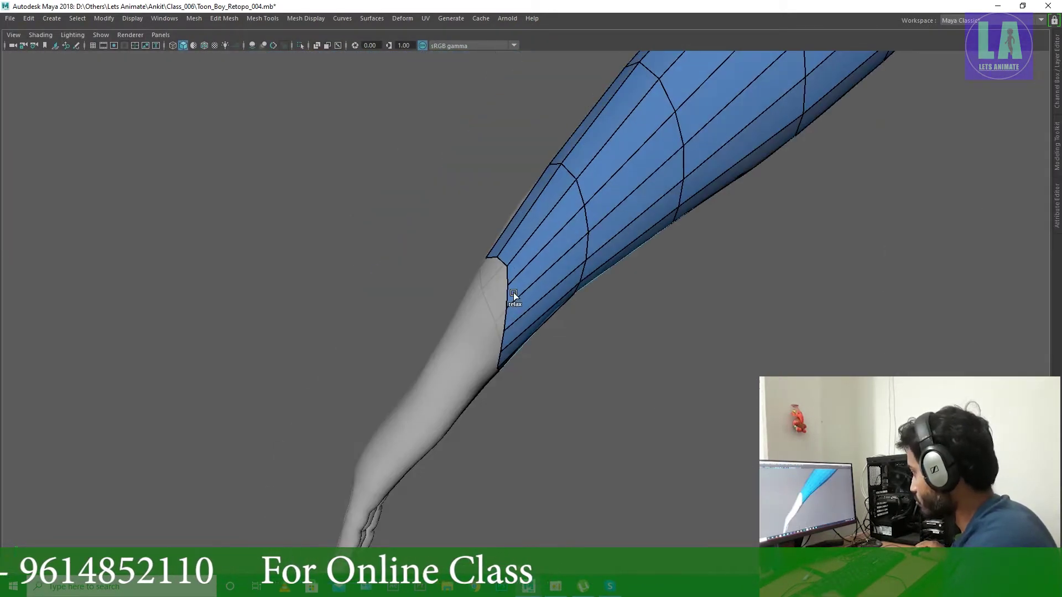
pyautogui.moveTo(506, 349)
pyautogui.keyDown('alt'); pyautogui.mouseDown()
pyautogui.moveTo(629, 384)
pyautogui.moveTo(527, 373)
pyautogui.mouseUp(); pyautogui.keyUp('alt')
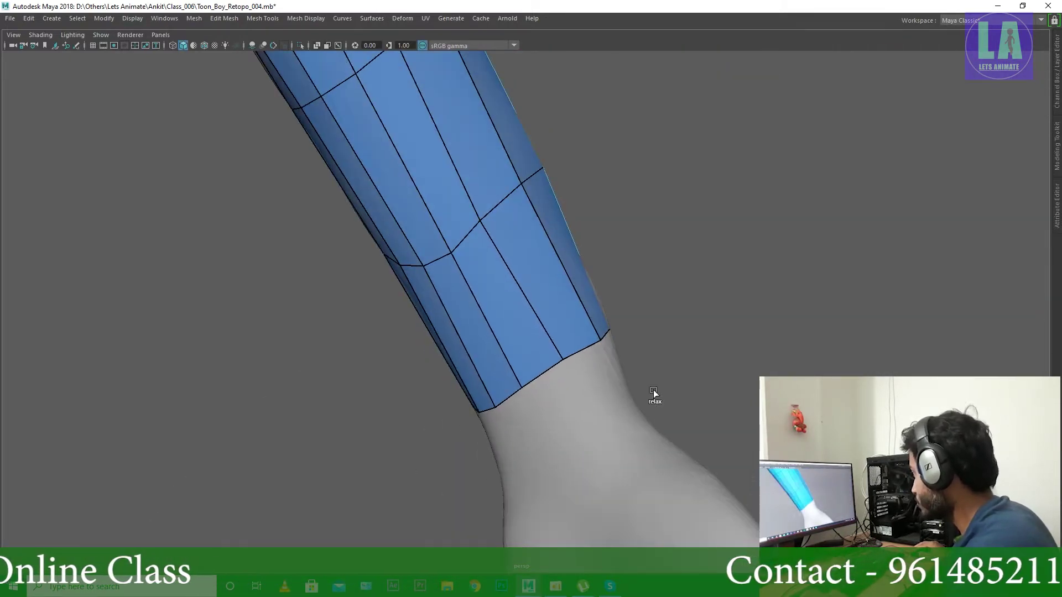
pyautogui.moveTo(652, 390)
pyautogui.keyDown('alt'); pyautogui.mouseDown()
pyautogui.moveTo(356, 282)
pyautogui.moveTo(576, 303)
pyautogui.moveTo(558, 360)
pyautogui.moveTo(516, 327)
pyautogui.moveTo(569, 289)
pyautogui.moveTo(540, 318)
pyautogui.moveTo(488, 300)
pyautogui.moveTo(632, 394)
pyautogui.moveTo(497, 332)
pyautogui.moveTo(436, 367)
pyautogui.moveTo(635, 349)
pyautogui.moveTo(645, 279)
pyautogui.moveTo(480, 299)
pyautogui.moveTo(765, 293)
pyautogui.mouseUp(); pyautogui.keyUp('alt')
# Step: Increment-save the scene as Toon_Boy_Retopo_005.mb
pyautogui.hotkey('ctrl', 'shift', 's')
pyautogui.press('Return')
pyautogui.scroll(3, 540, 341)
pyautogui.scroll(-5, 480, 300)
pyautogui.scroll(-4, 704, 287)
# Step: Restore the full interface and orbit around the neck patch and torso
pyautogui.scroll(5, 498, 234)
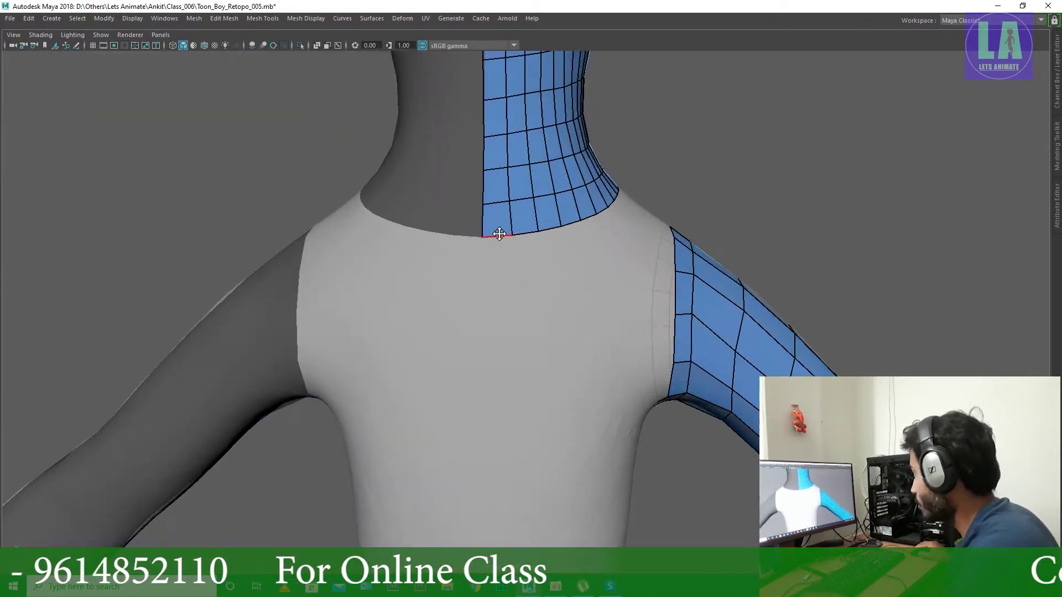
pyautogui.keyDown('alt'); pyautogui.moveTo(510, 296); pyautogui.dragTo(473, 231); pyautogui.keyUp('alt')
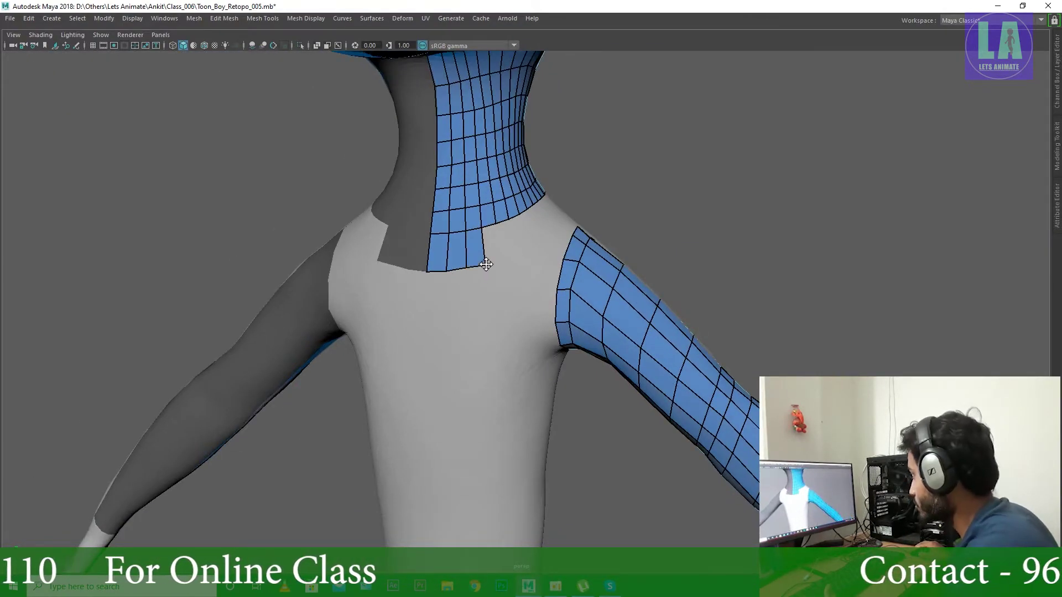
pyautogui.hotkey('ctrl', 'space')
pyautogui.scroll(3, 475, 276)
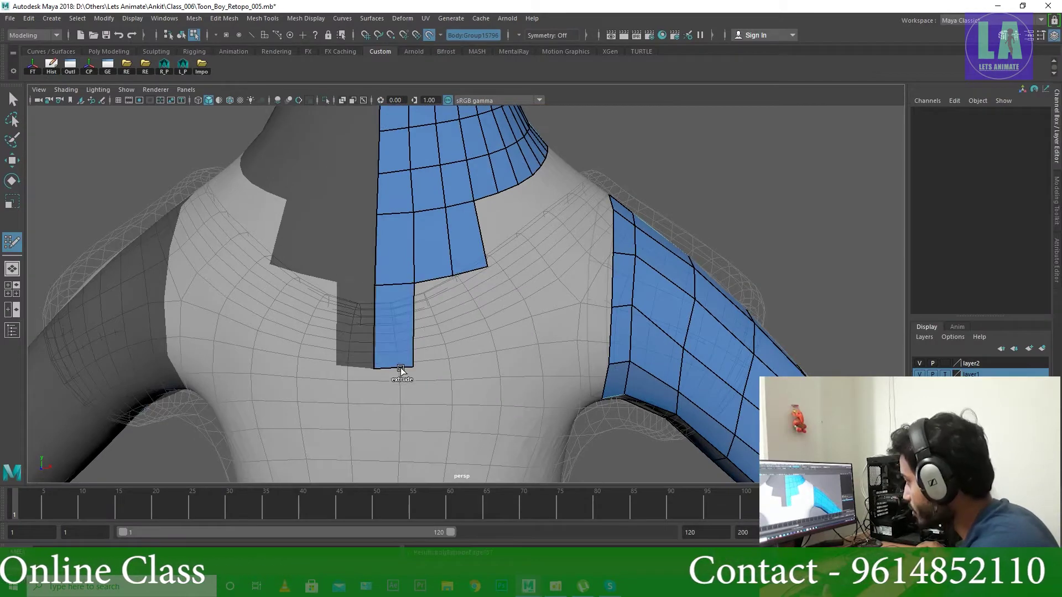
pyautogui.keyDown('alt'); pyautogui.moveTo(483, 283); pyautogui.dragTo(359, 275); pyautogui.keyUp('alt')
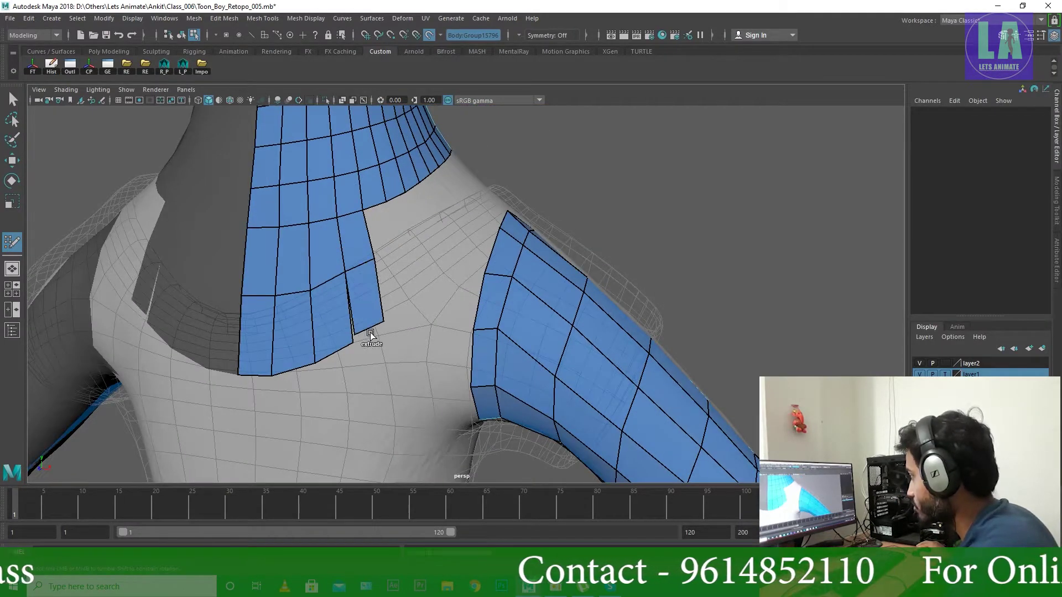
pyautogui.scroll(-3, 370, 334)
pyautogui.scroll(3, 497, 273)
pyautogui.scroll(1, 453, 271)
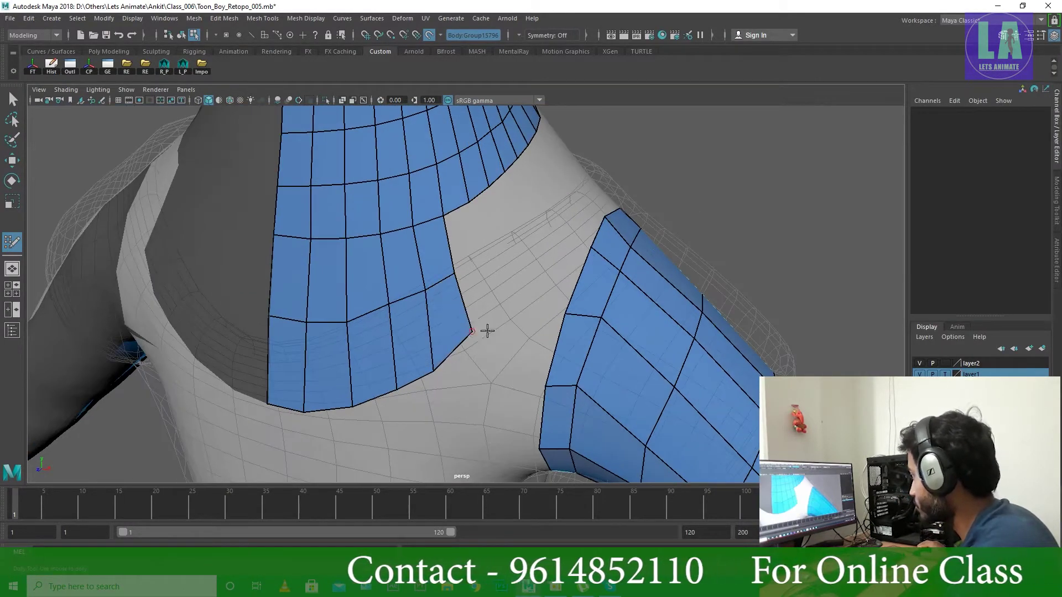
# Step: Check the chest quads from frontal views, then the shoulder and arm
pyautogui.keyDown('alt'); pyautogui.moveTo(487, 330); pyautogui.dragTo(390, 321); pyautogui.keyUp('alt')
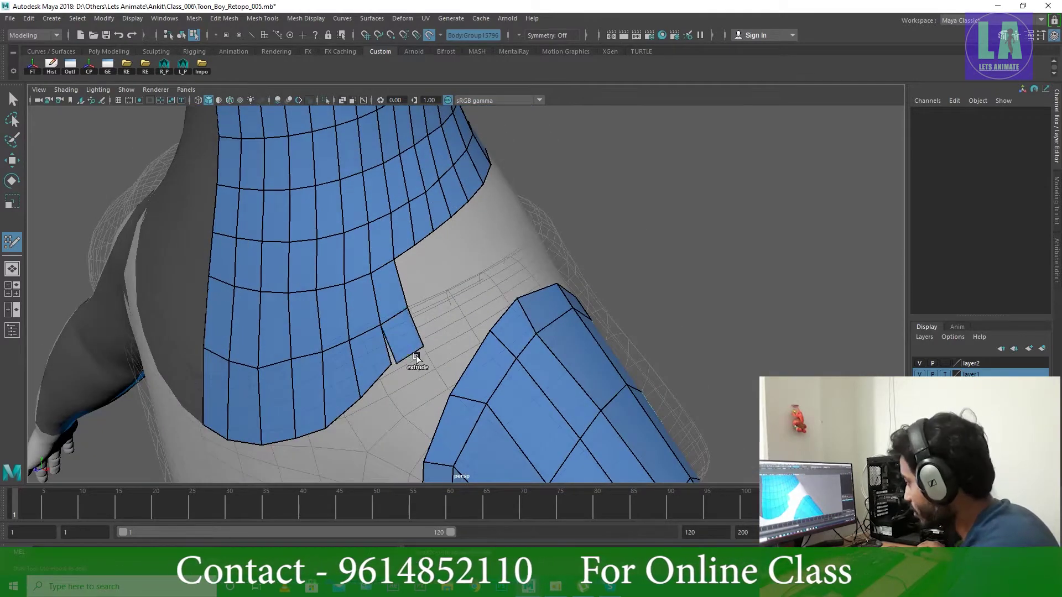
pyautogui.keyDown('alt'); pyautogui.moveTo(417, 359); pyautogui.dragTo(408, 243); pyautogui.keyUp('alt')
pyautogui.scroll(-3, 407, 244)
pyautogui.scroll(3, 599, 308)
pyautogui.moveTo(599, 308)
pyautogui.keyDown('alt'); pyautogui.mouseDown()
pyautogui.moveTo(514, 357)
pyautogui.moveTo(376, 318)
pyautogui.moveTo(358, 351)
pyautogui.mouseUp(); pyautogui.keyUp('alt')
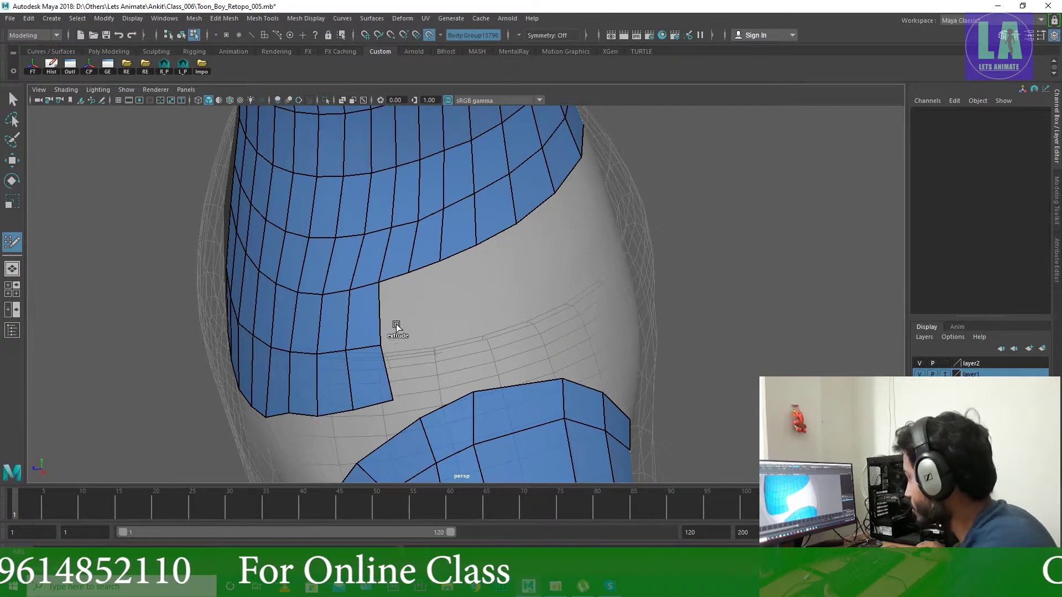
pyautogui.keyDown('alt'); pyautogui.moveTo(383, 312); pyautogui.dragTo(499, 237); pyautogui.keyUp('alt')
pyautogui.moveTo(521, 316)
pyautogui.keyDown('alt'); pyautogui.mouseDown()
pyautogui.moveTo(462, 318)
pyautogui.moveTo(476, 275)
pyautogui.moveTo(498, 296)
pyautogui.moveTo(466, 303)
pyautogui.moveTo(434, 263)
pyautogui.mouseUp(); pyautogui.keyUp('alt')
pyautogui.moveTo(453, 313)
pyautogui.keyDown('alt'); pyautogui.mouseDown()
pyautogui.moveTo(443, 280)
pyautogui.moveTo(464, 326)
pyautogui.mouseUp(); pyautogui.keyUp('alt')
pyautogui.moveTo(658, 369)
pyautogui.keyDown('alt'); pyautogui.mouseDown()
pyautogui.moveTo(442, 354)
pyautogui.moveTo(540, 208)
pyautogui.moveTo(466, 280)
pyautogui.moveTo(549, 236)
pyautogui.moveTo(332, 254)
pyautogui.moveTo(652, 332)
pyautogui.moveTo(622, 269)
pyautogui.mouseUp(); pyautogui.keyUp('alt')
# Step: Review the shoulder and arm-joint retopology from a few angles
pyautogui.keyDown('alt'); pyautogui.moveTo(487, 353); pyautogui.dragTo(481, 332); pyautogui.keyUp('alt')
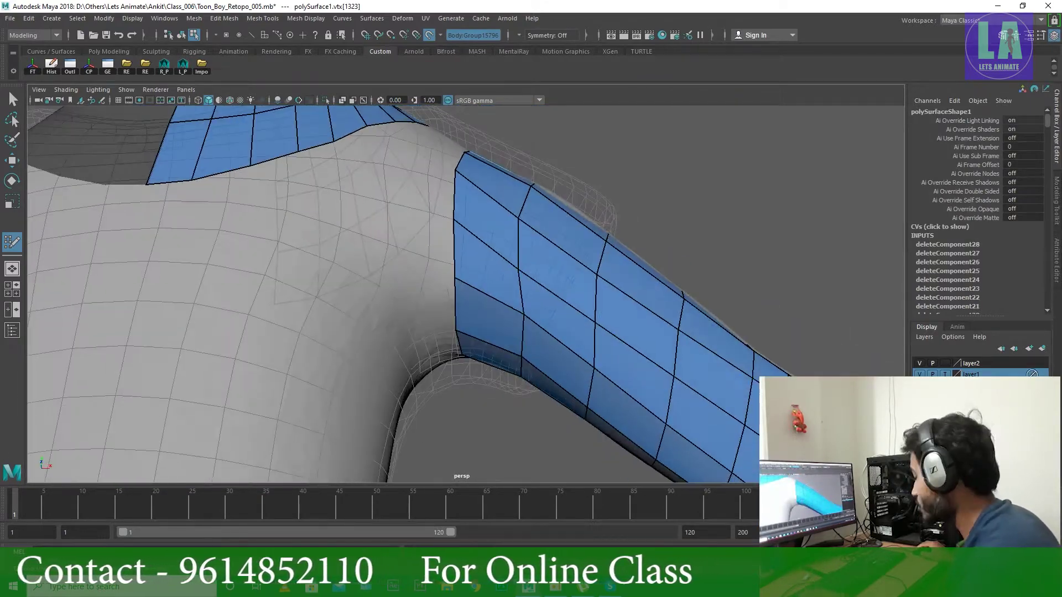
pyautogui.moveTo(536, 278)
pyautogui.keyDown('alt'); pyautogui.mouseDown()
pyautogui.moveTo(457, 287)
pyautogui.moveTo(483, 237)
pyautogui.moveTo(450, 326)
pyautogui.moveTo(473, 227)
pyautogui.moveTo(465, 256)
pyautogui.moveTo(486, 254)
pyautogui.moveTo(437, 216)
pyautogui.moveTo(502, 203)
pyautogui.moveTo(602, 253)
pyautogui.moveTo(685, 256)
pyautogui.moveTo(614, 265)
pyautogui.moveTo(495, 343)
pyautogui.moveTo(559, 323)
pyautogui.moveTo(531, 249)
pyautogui.moveTo(549, 199)
pyautogui.moveTo(438, 251)
pyautogui.moveTo(395, 245)
pyautogui.mouseUp(); pyautogui.keyUp('alt')
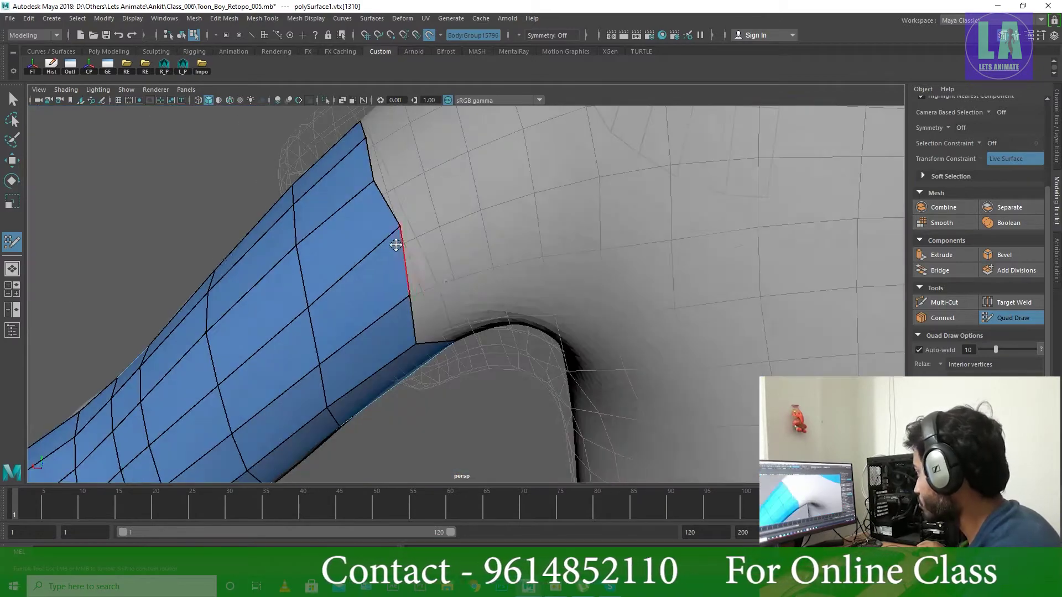
pyautogui.moveTo(442, 281)
pyautogui.keyDown('alt'); pyautogui.mouseDown()
pyautogui.moveTo(360, 171)
pyautogui.moveTo(512, 280)
pyautogui.moveTo(526, 237)
pyautogui.moveTo(537, 251)
pyautogui.moveTo(382, 304)
pyautogui.moveTo(540, 321)
pyautogui.mouseUp(); pyautogui.keyUp('alt')
pyautogui.scroll(3, 540, 320)
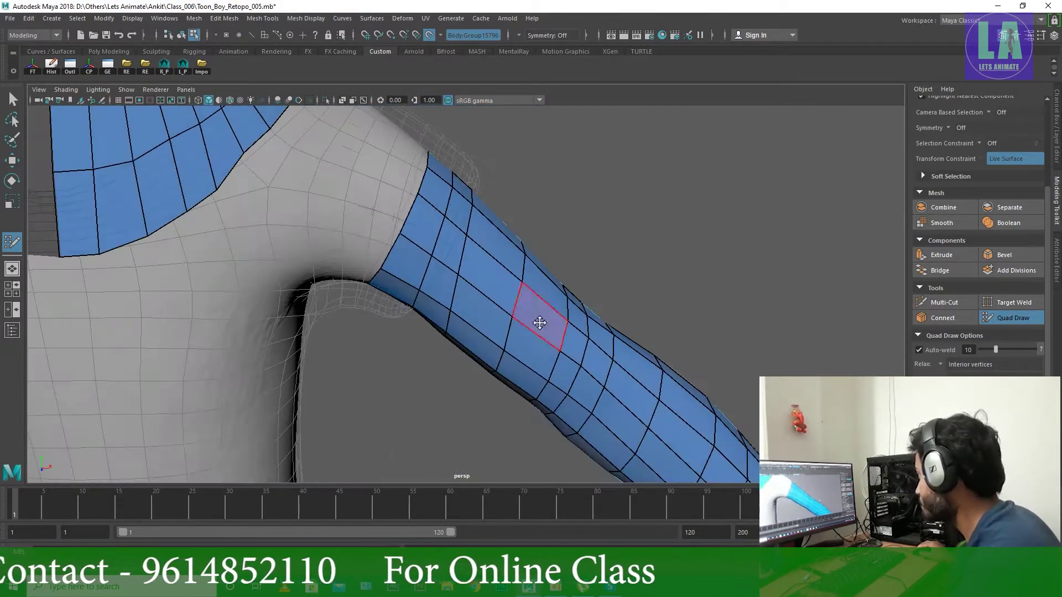
pyautogui.scroll(-5, 486, 301)
# Step: In a full-screen viewport, create the first quad on a finger and extend it
pyautogui.hotkey('ctrl', 'space')
pyautogui.moveTo(703, 367)
pyautogui.keyDown('alt'); pyautogui.mouseDown()
pyautogui.moveTo(635, 294)
pyautogui.moveTo(642, 379)
pyautogui.mouseUp(); pyautogui.keyUp('alt')
pyautogui.scroll(3, 635, 294)
pyautogui.scroll(4, 537, 232)
pyautogui.keyDown('shift'); pyautogui.click(548, 250); pyautogui.keyUp('shift')
pyautogui.moveTo(548, 250)
pyautogui.keyDown('alt'); pyautogui.mouseDown()
pyautogui.moveTo(551, 338)
pyautogui.moveTo(496, 343)
pyautogui.moveTo(466, 310)
pyautogui.moveTo(429, 294)
pyautogui.moveTo(530, 294)
pyautogui.moveTo(564, 343)
pyautogui.mouseUp(); pyautogui.keyUp('alt')
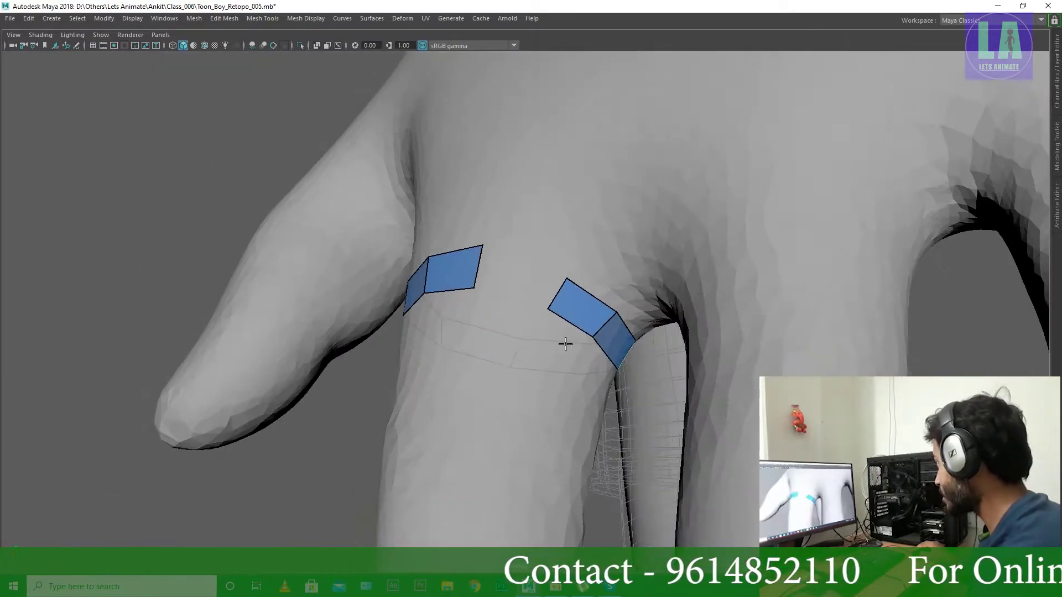
# Step: Bridge the two finger quad strips into a single strip
pyautogui.keyDown('shift'); pyautogui.click(564, 344); pyautogui.keyUp('shift')
pyautogui.scroll(-10, 554, 344)
pyautogui.scroll(10, 415, 271)
pyautogui.keyDown('alt'); pyautogui.moveTo(415, 270); pyautogui.dragTo(620, 348); pyautogui.keyUp('alt')
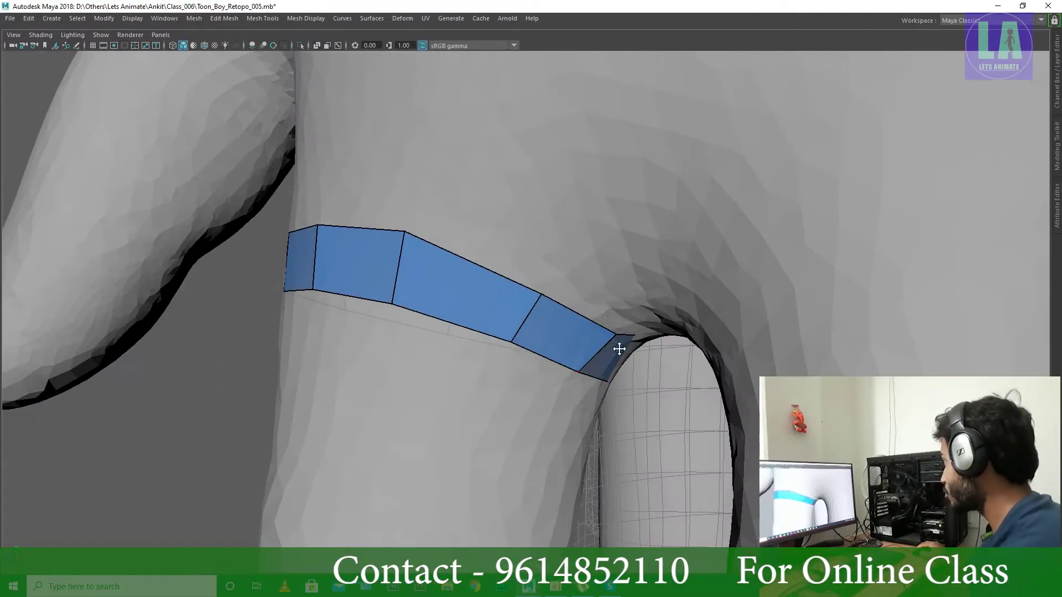
pyautogui.scroll(-5, 526, 259)
pyautogui.scroll(4, 485, 226)
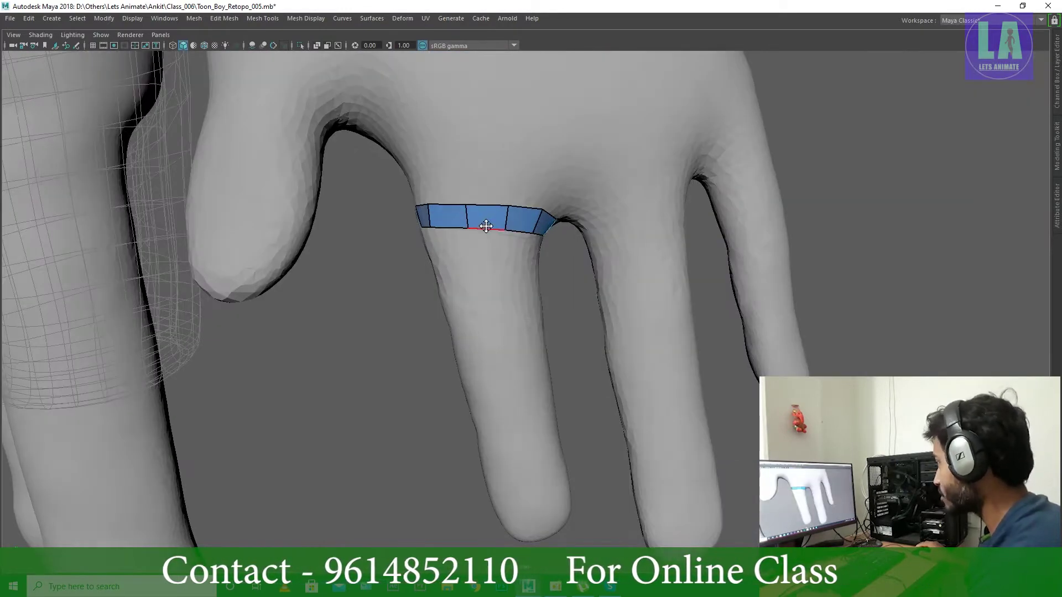
pyautogui.scroll(-5, 445, 232)
pyautogui.keyDown('alt'); pyautogui.moveTo(599, 279); pyautogui.dragTo(552, 277); pyautogui.keyUp('alt')
# Step: Restore the interface and orbit between the fingers to check the strip
pyautogui.hotkey('ctrl', 'space')
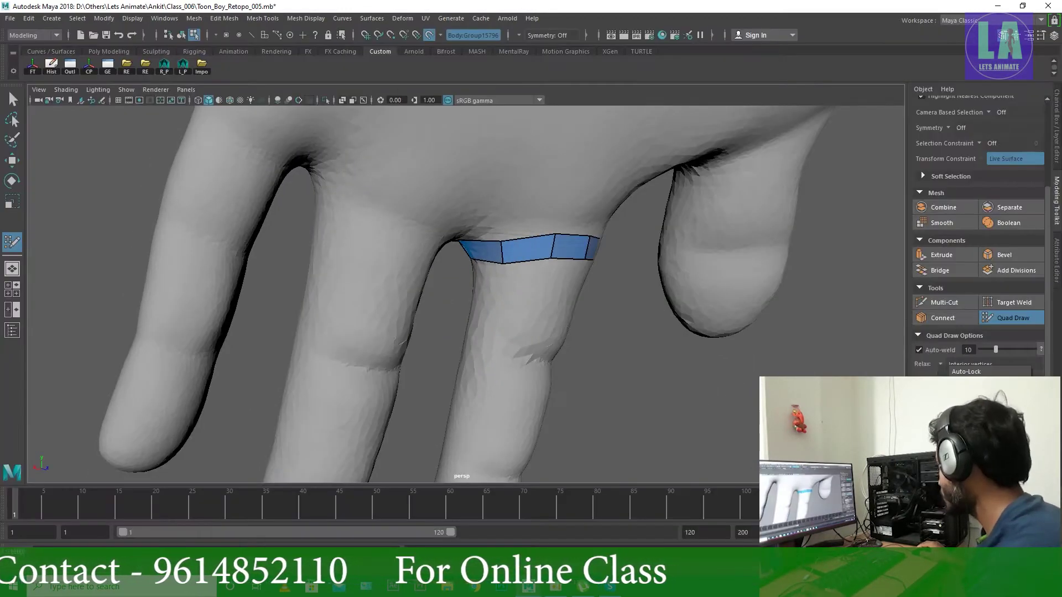
pyautogui.scroll(5, 715, 270)
pyautogui.moveTo(715, 270)
pyautogui.keyDown('alt'); pyautogui.mouseDown()
pyautogui.moveTo(302, 230)
pyautogui.moveTo(339, 209)
pyautogui.mouseUp(); pyautogui.keyUp('alt')
pyautogui.scroll(-5, 462, 403)
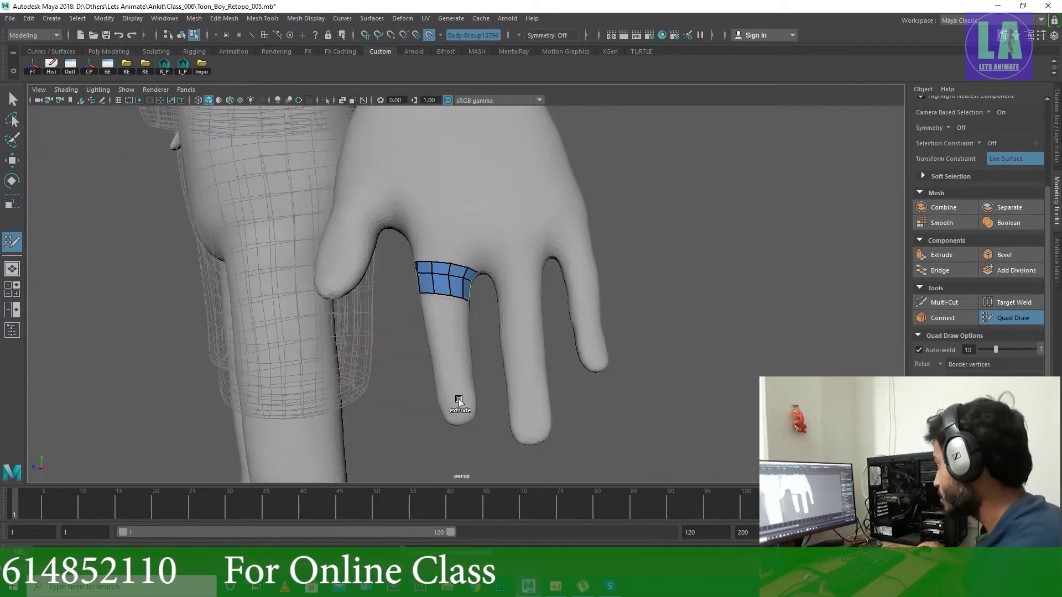
pyautogui.scroll(5, 541, 313)
pyautogui.moveTo(560, 334)
pyautogui.keyDown('alt'); pyautogui.mouseDown()
pyautogui.moveTo(434, 308)
pyautogui.moveTo(445, 297)
pyautogui.mouseUp(); pyautogui.keyUp('alt')
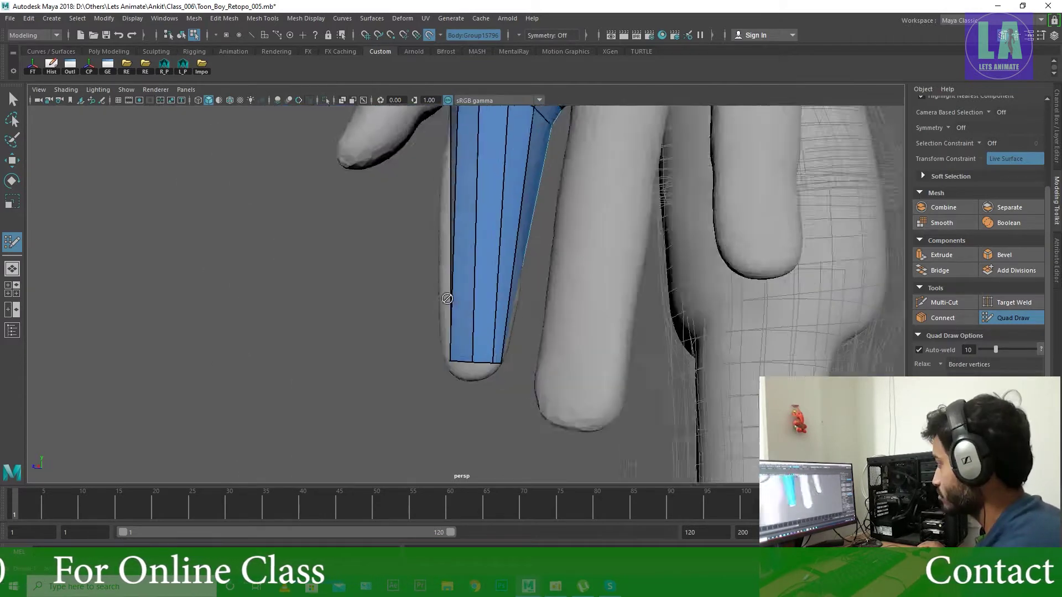
pyautogui.scroll(3, 621, 372)
pyautogui.scroll(5, 458, 336)
pyautogui.scroll(-5, 458, 335)
# Step: Inspect the quad-covered finger down to its blue fingertip
pyautogui.keyDown('alt'); pyautogui.moveTo(458, 336); pyautogui.dragTo(501, 298); pyautogui.keyUp('alt')
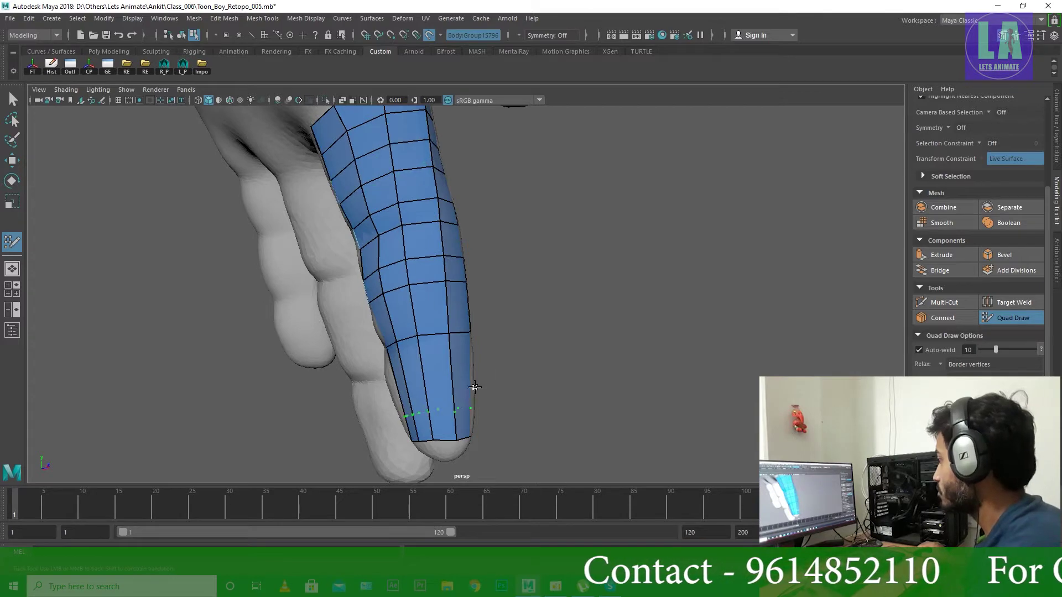
pyautogui.keyDown('alt'); pyautogui.moveTo(571, 390); pyautogui.dragTo(569, 323); pyautogui.keyUp('alt')
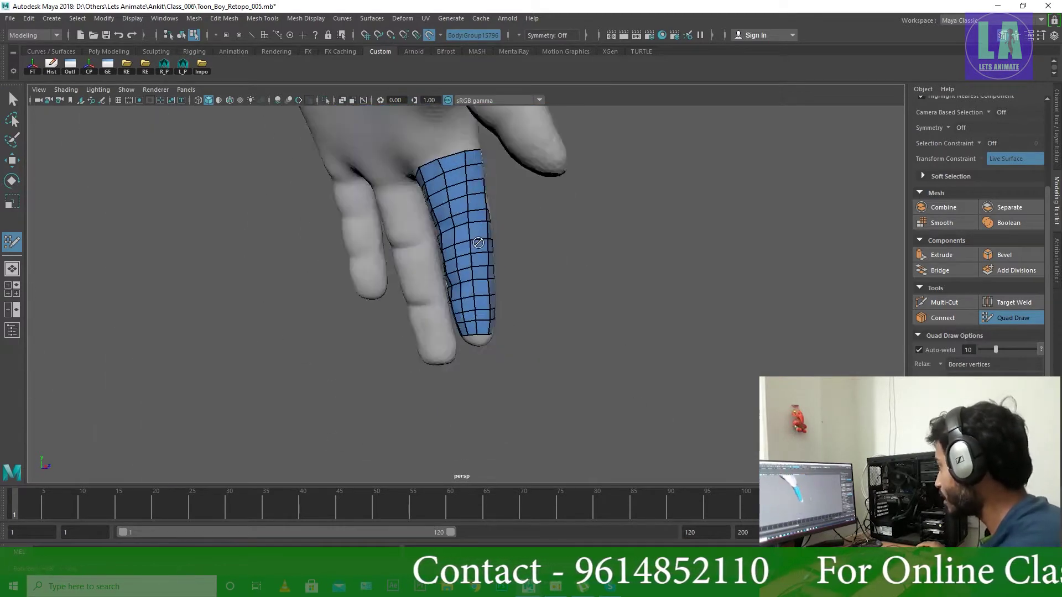
pyautogui.scroll(5, 478, 242)
pyautogui.moveTo(360, 325)
pyautogui.keyDown('alt'); pyautogui.mouseDown()
pyautogui.moveTo(509, 387)
pyautogui.moveTo(526, 337)
pyautogui.moveTo(345, 258)
pyautogui.moveTo(602, 268)
pyautogui.moveTo(339, 264)
pyautogui.moveTo(640, 279)
pyautogui.moveTo(597, 298)
pyautogui.mouseUp(); pyautogui.keyUp('alt')
pyautogui.scroll(-5, 575, 296)
pyautogui.scroll(-4, 535, 273)
pyautogui.scroll(2, 693, 252)
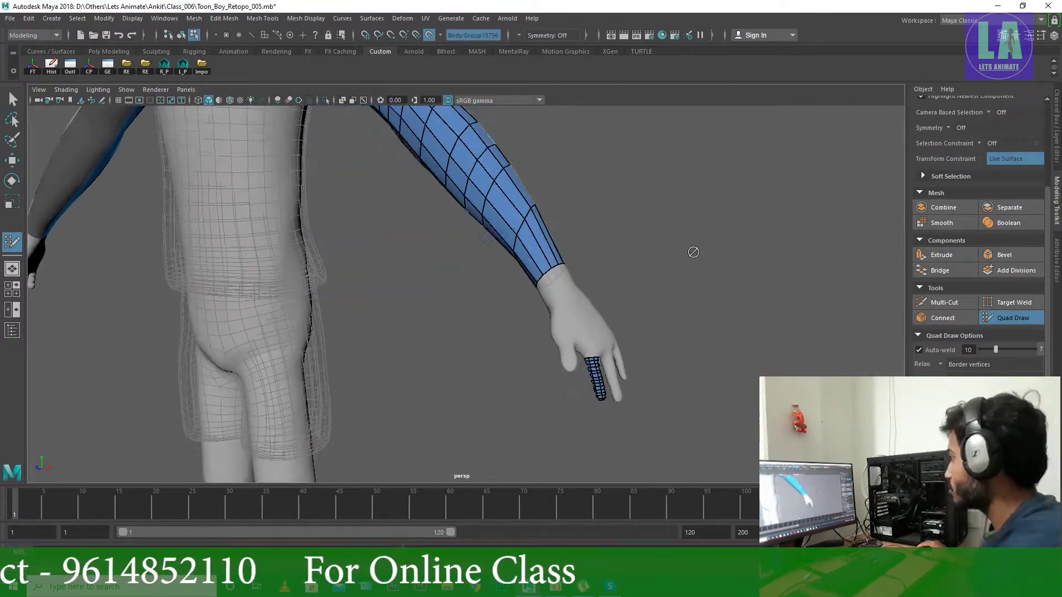
pyautogui.scroll(2, 693, 253)
# Step: In full-screen view, commit another quad on the hanging finger
pyautogui.hotkey('ctrl', 'space')
pyautogui.scroll(-5, 681, 327)
pyautogui.scroll(6, 620, 372)
pyautogui.scroll(3, 571, 354)
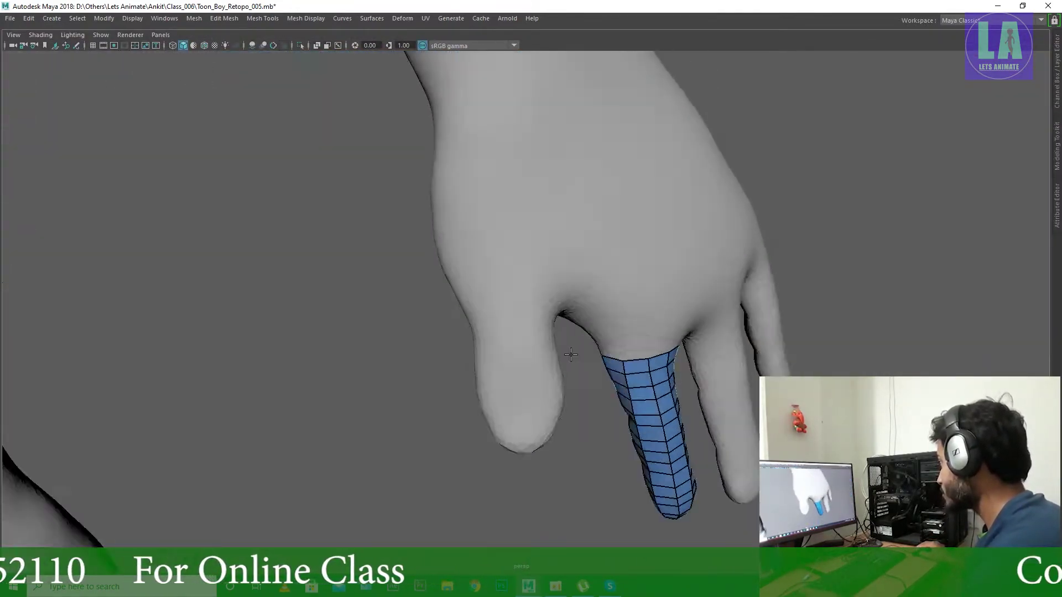
pyautogui.moveTo(570, 354)
pyautogui.keyDown('alt'); pyautogui.mouseDown()
pyautogui.moveTo(500, 301)
pyautogui.moveTo(553, 295)
pyautogui.mouseUp(); pyautogui.keyUp('alt')
pyautogui.keyDown('shift'); pyautogui.click(507, 311); pyautogui.keyUp('shift')
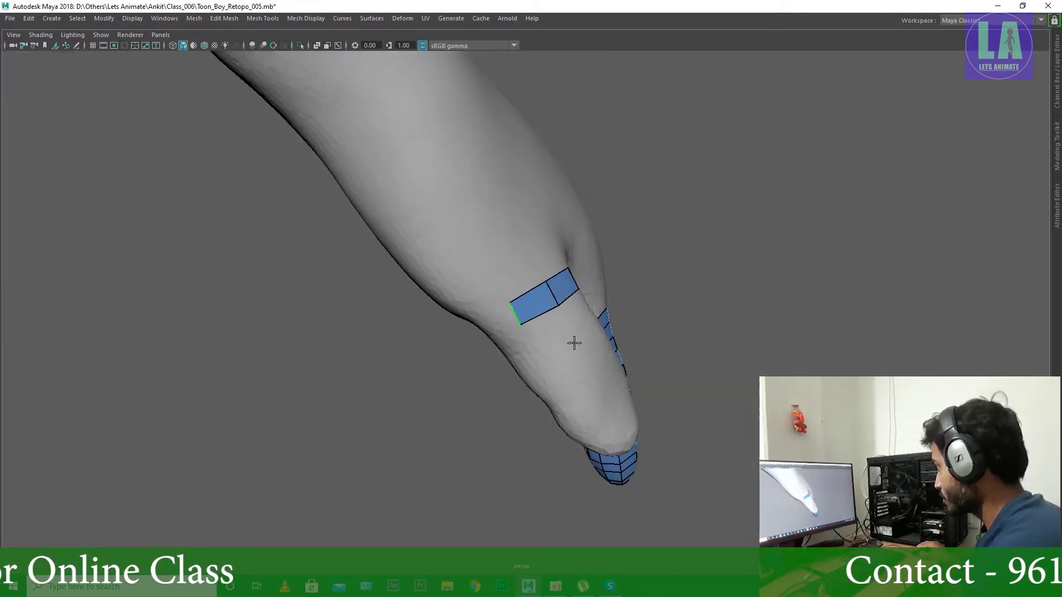
# Step: Orbit and pan across the front of the hand toward the neighbouring finger's base
pyautogui.moveTo(574, 343)
pyautogui.keyDown('alt'); pyautogui.mouseDown()
pyautogui.moveTo(516, 301)
pyautogui.moveTo(554, 268)
pyautogui.moveTo(552, 285)
pyautogui.moveTo(569, 273)
pyautogui.moveTo(584, 343)
pyautogui.mouseUp(); pyautogui.keyUp('alt')
pyautogui.scroll(2, 554, 268)
pyautogui.scroll(2, 608, 248)
pyautogui.moveTo(606, 278)
pyautogui.keyDown('alt'); pyautogui.mouseDown()
pyautogui.moveTo(576, 280)
pyautogui.moveTo(541, 315)
pyautogui.moveTo(508, 230)
pyautogui.moveTo(768, 366)
pyautogui.mouseUp(); pyautogui.keyUp('alt')
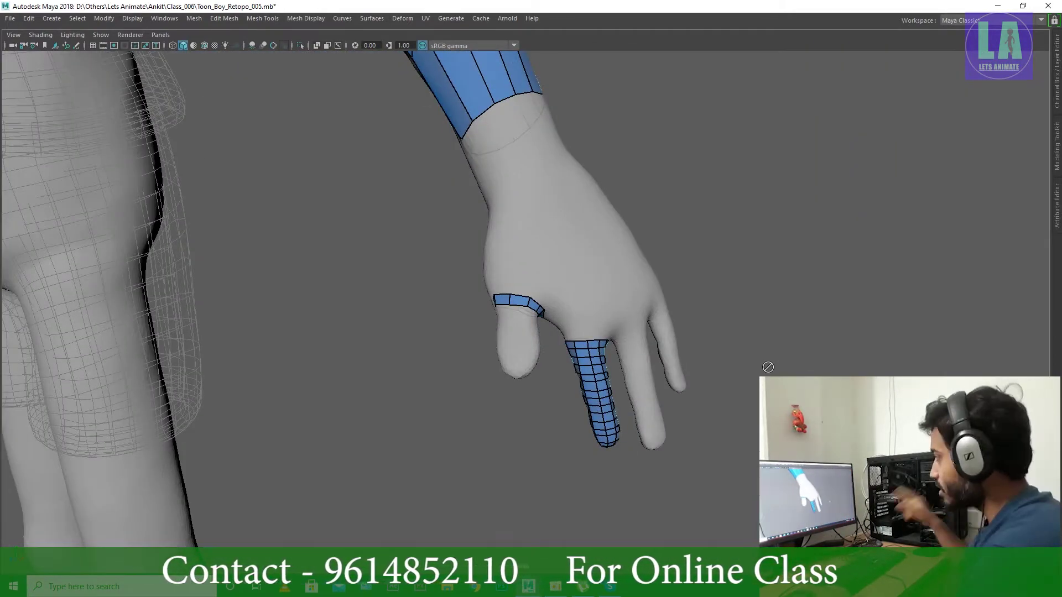
pyautogui.scroll(5, 599, 313)
pyautogui.scroll(3, 599, 313)
pyautogui.keyDown('alt'); pyautogui.moveTo(599, 313); pyautogui.dragTo(879, 251); pyautogui.keyUp('alt')
# Step: Orbit in close along the second finger's quad band toward its tip
pyautogui.scroll(-15, 661, 282)
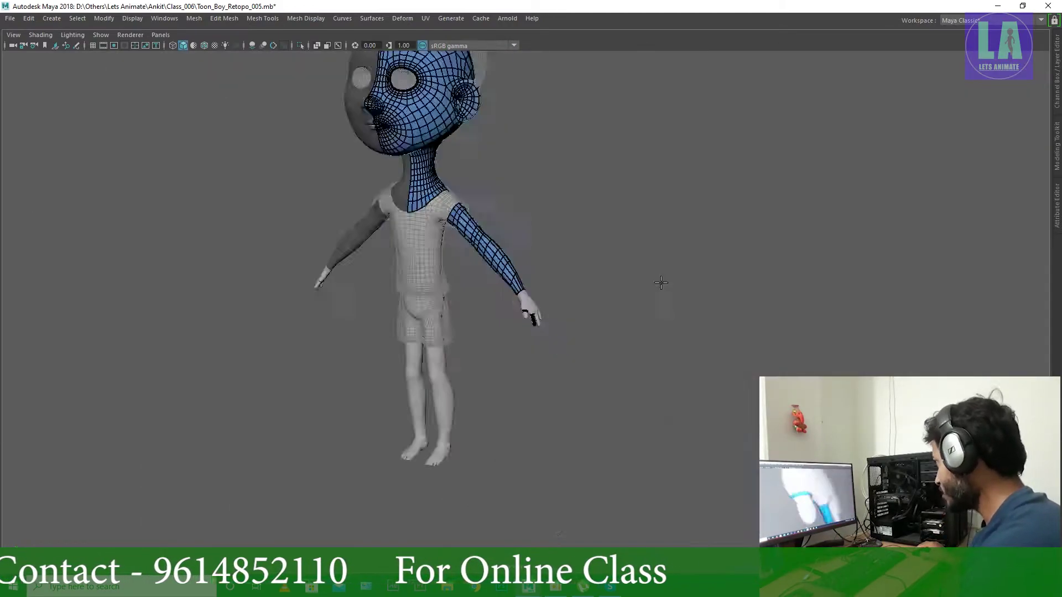
pyautogui.scroll(10, 661, 283)
pyautogui.keyDown('alt'); pyautogui.moveTo(661, 283); pyautogui.dragTo(531, 278); pyautogui.keyUp('alt')
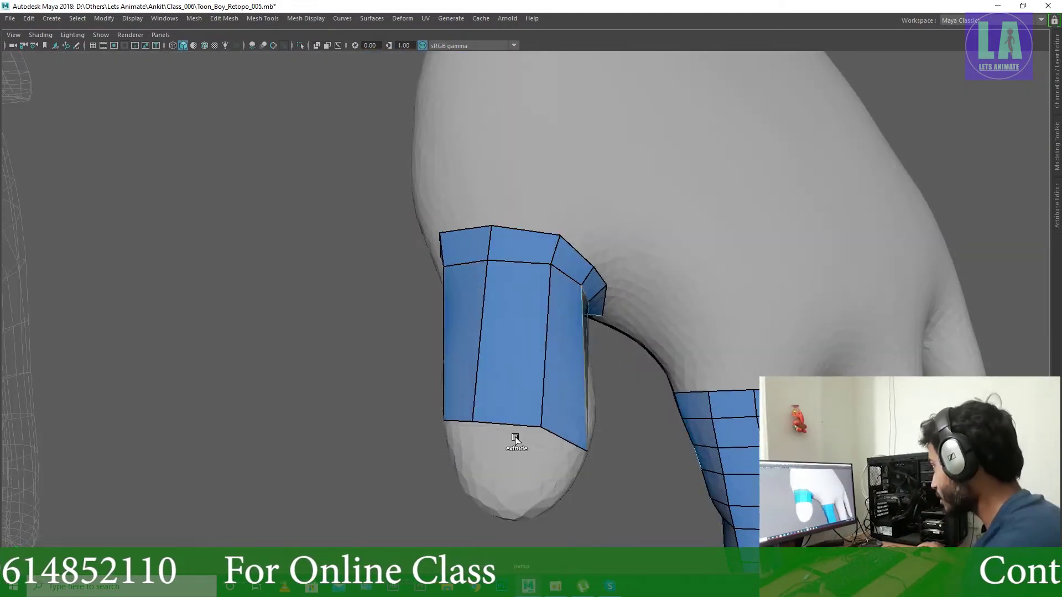
pyautogui.moveTo(515, 438)
pyautogui.keyDown('alt'); pyautogui.mouseDown()
pyautogui.moveTo(592, 462)
pyautogui.moveTo(465, 225)
pyautogui.moveTo(426, 386)
pyautogui.moveTo(621, 360)
pyautogui.moveTo(715, 438)
pyautogui.moveTo(634, 435)
pyautogui.moveTo(434, 457)
pyautogui.moveTo(481, 441)
pyautogui.mouseUp(); pyautogui.keyUp('alt')
pyautogui.scroll(-5, 481, 441)
pyautogui.scroll(5, 568, 339)
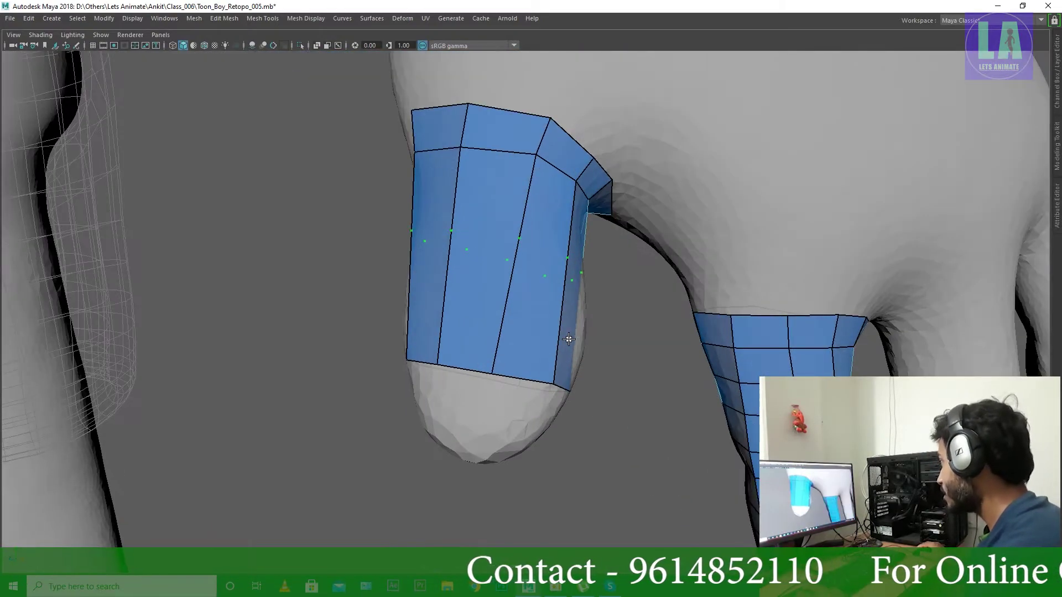
pyautogui.scroll(-3, 640, 391)
pyautogui.moveTo(640, 391)
pyautogui.keyDown('alt'); pyautogui.mouseDown()
pyautogui.moveTo(716, 369)
pyautogui.moveTo(533, 396)
pyautogui.moveTo(414, 391)
pyautogui.moveTo(563, 268)
pyautogui.moveTo(602, 335)
pyautogui.mouseUp(); pyautogui.keyUp('alt')
pyautogui.scroll(4, 716, 369)
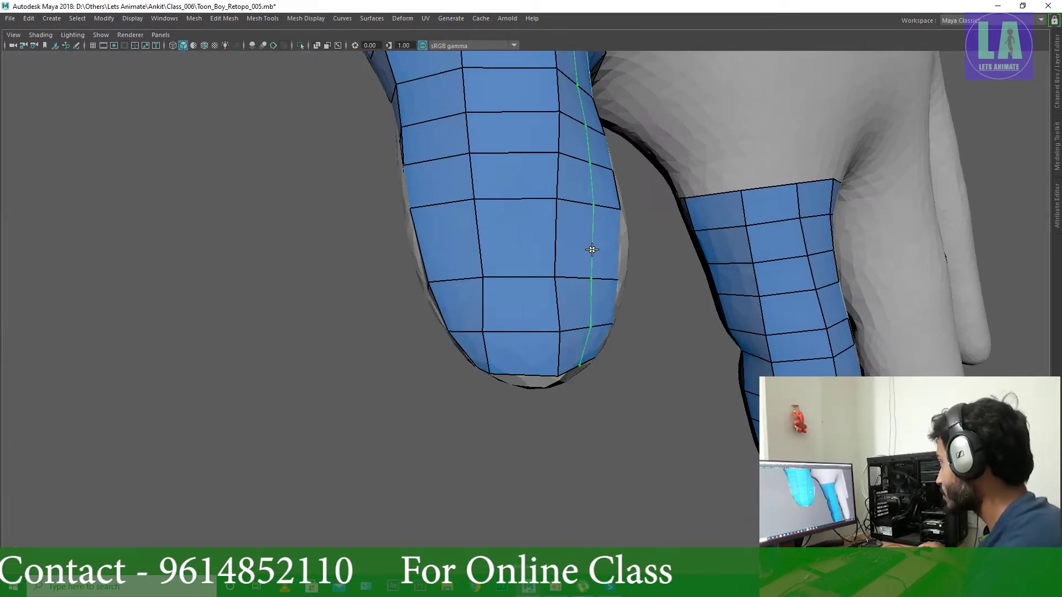
# Step: Inspect the retopologized second finger and its open fingertip from below and the end
pyautogui.moveTo(592, 250)
pyautogui.keyDown('alt'); pyautogui.mouseDown()
pyautogui.moveTo(575, 254)
pyautogui.moveTo(522, 391)
pyautogui.moveTo(666, 386)
pyautogui.moveTo(542, 313)
pyautogui.moveTo(388, 367)
pyautogui.mouseUp(); pyautogui.keyUp('alt')
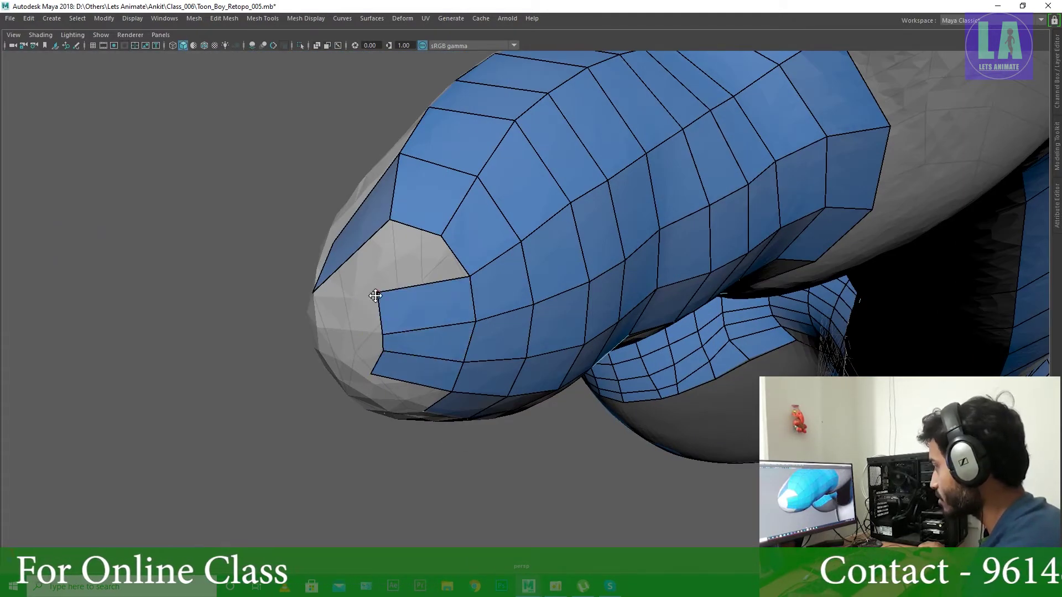
pyautogui.keyDown('alt'); pyautogui.moveTo(365, 286); pyautogui.dragTo(537, 235); pyautogui.keyUp('alt')
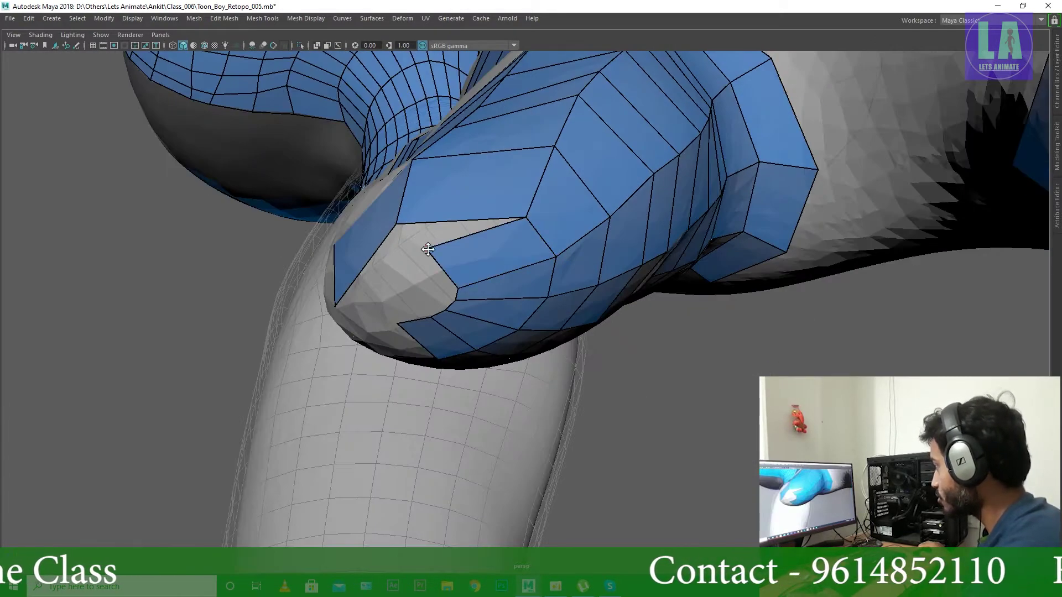
pyautogui.keyDown('alt'); pyautogui.moveTo(428, 249); pyautogui.dragTo(551, 258); pyautogui.keyUp('alt')
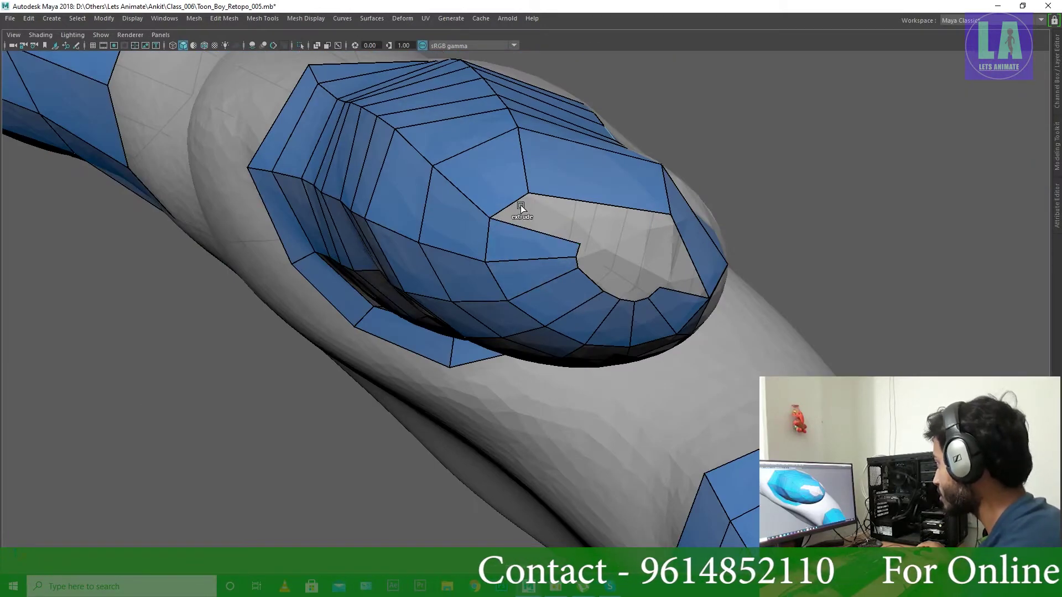
pyautogui.keyDown('alt'); pyautogui.moveTo(547, 197); pyautogui.dragTo(535, 185); pyautogui.keyUp('alt')
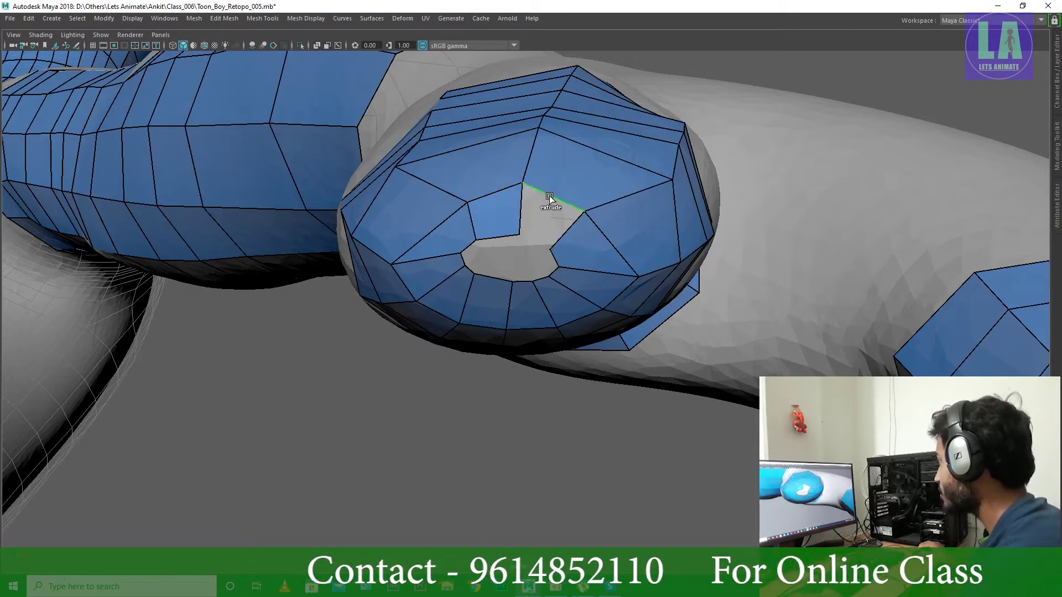
pyautogui.scroll(-5, 536, 272)
pyautogui.keyDown('alt'); pyautogui.moveTo(562, 452); pyautogui.dragTo(490, 391); pyautogui.keyUp('alt')
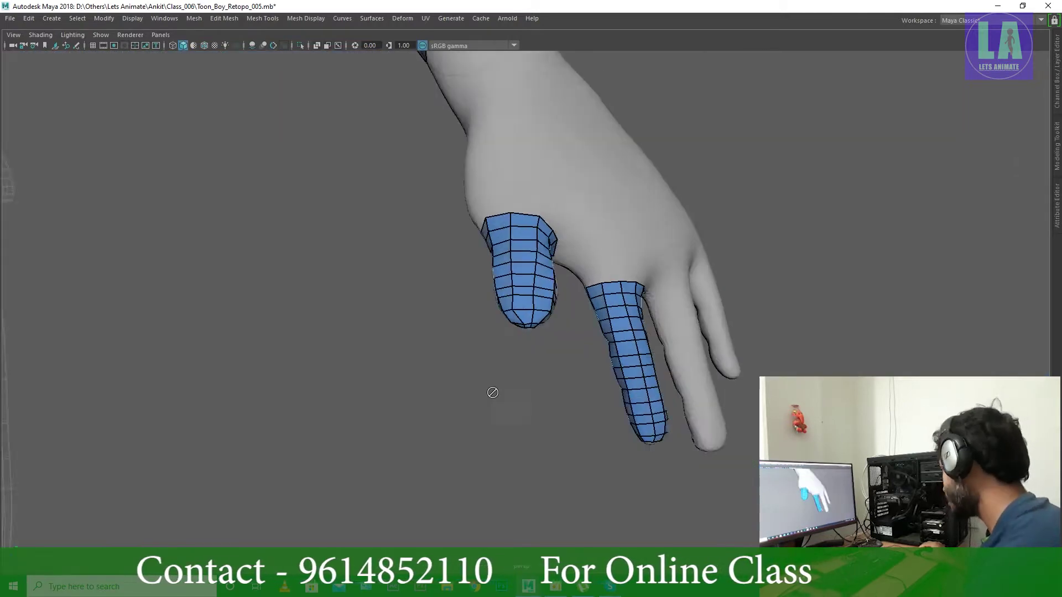
pyautogui.scroll(6, 491, 391)
pyautogui.moveTo(387, 332)
pyautogui.keyDown('alt'); pyautogui.mouseDown()
pyautogui.moveTo(263, 275)
pyautogui.moveTo(591, 243)
pyautogui.mouseUp(); pyautogui.keyUp('alt')
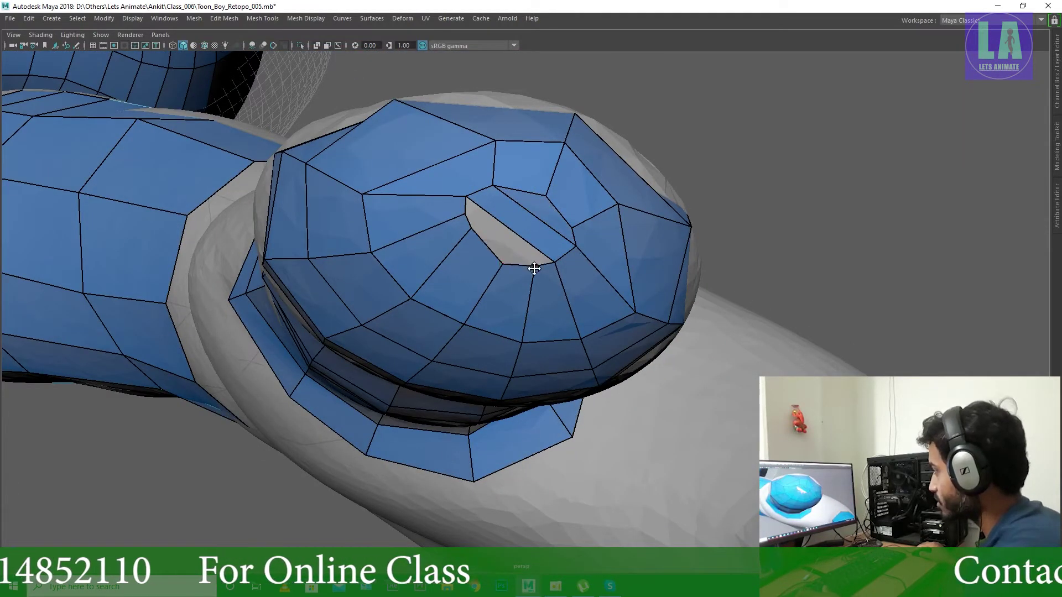
pyautogui.moveTo(490, 249)
pyautogui.keyDown('alt'); pyautogui.mouseDown()
pyautogui.moveTo(628, 363)
pyautogui.moveTo(559, 308)
pyautogui.moveTo(793, 272)
pyautogui.moveTo(908, 275)
pyautogui.mouseUp(); pyautogui.keyUp('alt')
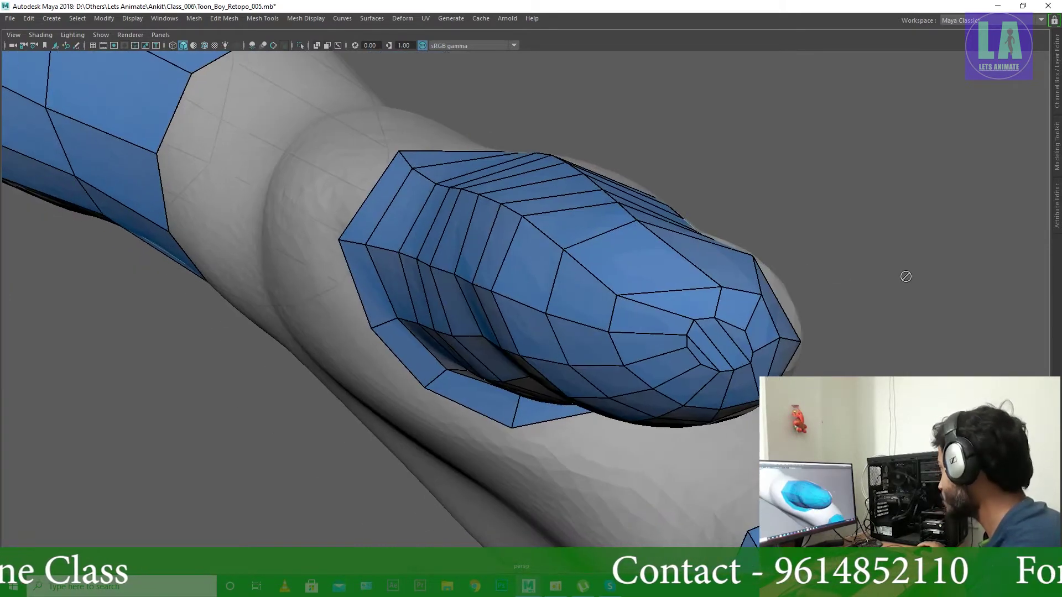
# Step: Cut edges across the second fingertip, rework its tip poles with Quad Draw, and frame the hand
pyautogui.hotkey('ctrl', 'space')
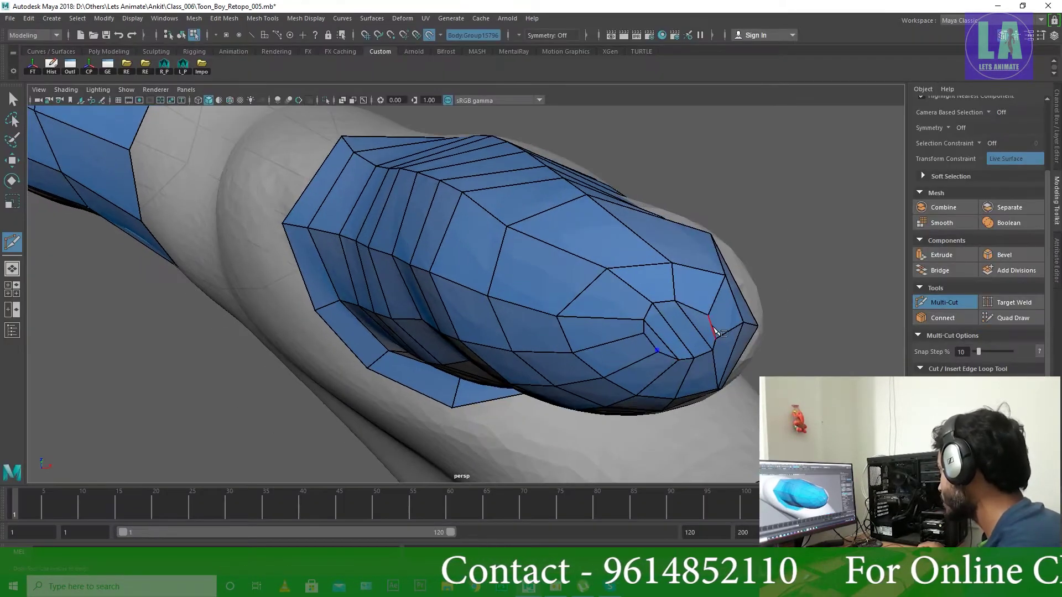
pyautogui.moveTo(769, 351)
pyautogui.keyDown('alt'); pyautogui.mouseDown()
pyautogui.moveTo(563, 298)
pyautogui.moveTo(574, 289)
pyautogui.mouseUp(); pyautogui.keyUp('alt')
pyautogui.hotkey('shift', 'q')
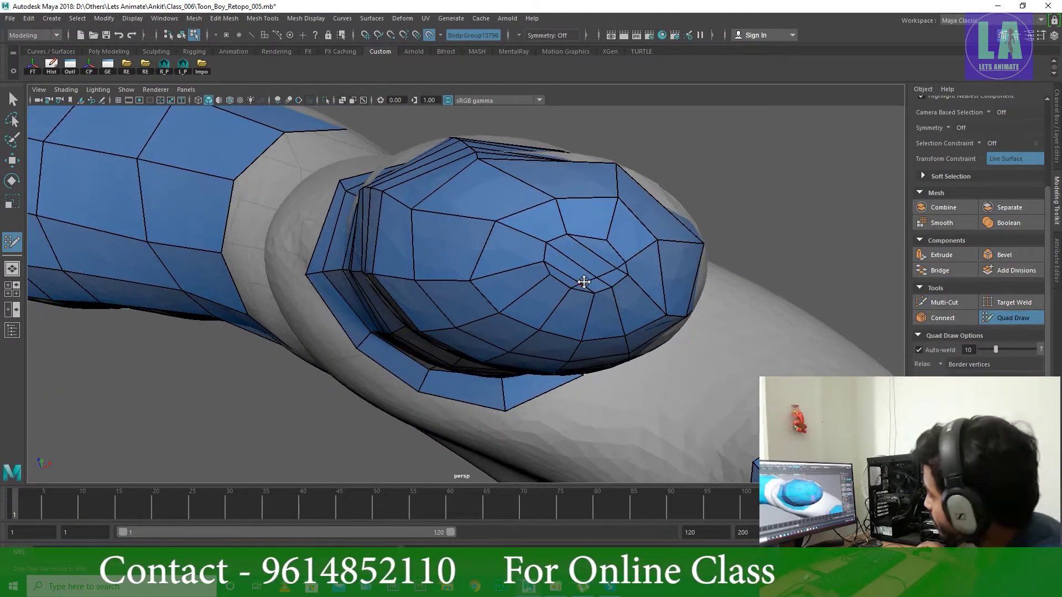
pyautogui.press('Return')
pyautogui.keyDown('alt'); pyautogui.moveTo(635, 265); pyautogui.dragTo(791, 233); pyautogui.keyUp('alt')
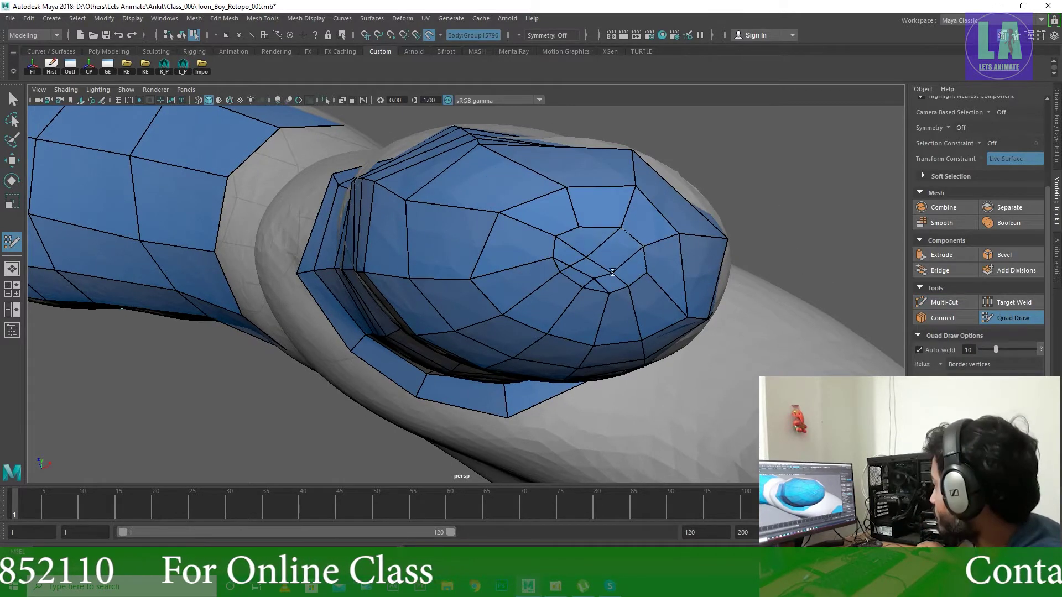
pyautogui.scroll(-5, 610, 261)
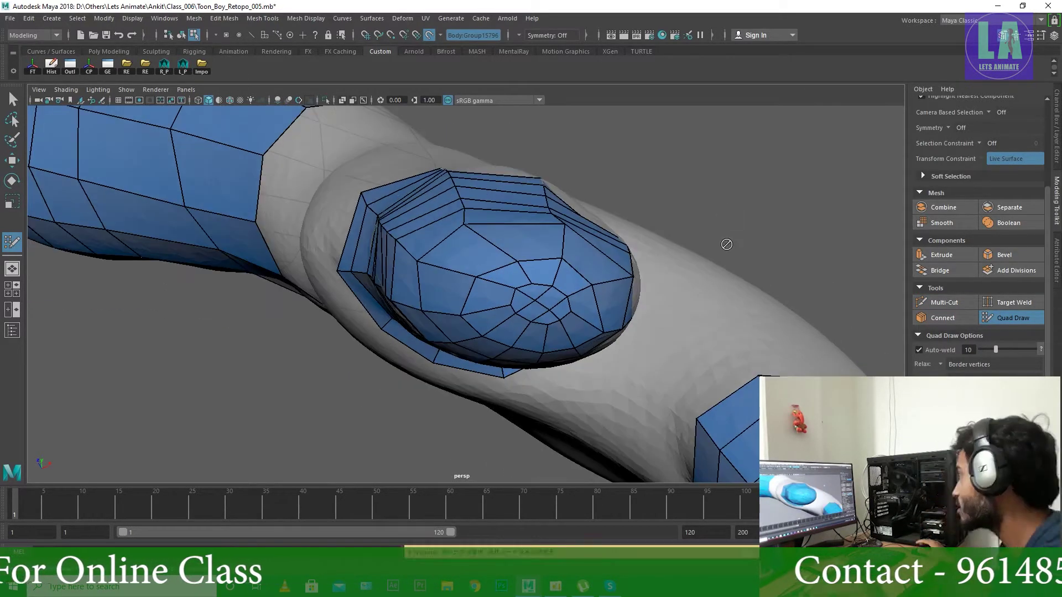
pyautogui.keyDown('alt'); pyautogui.moveTo(609, 261); pyautogui.dragTo(682, 288); pyautogui.keyUp('alt')
pyautogui.scroll(5, 683, 289)
# Step: Extend new quads up from the finger patch across the back of the hand
pyautogui.hotkey('ctrl', 'space')
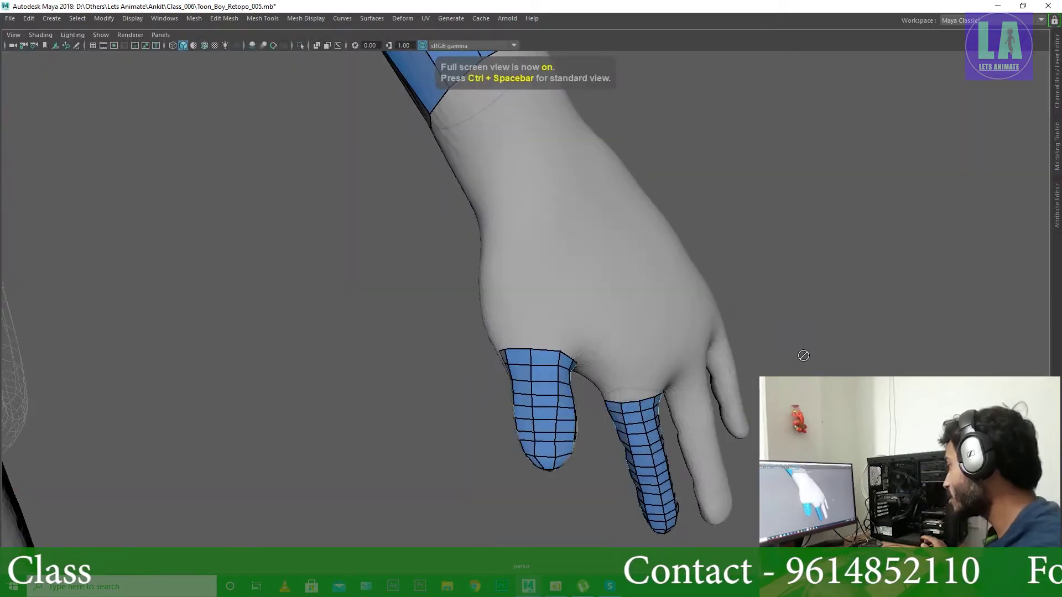
pyautogui.scroll(-4, 682, 288)
pyautogui.keyDown('alt'); pyautogui.moveTo(608, 276); pyautogui.dragTo(691, 310); pyautogui.keyUp('alt')
pyautogui.scroll(4, 656, 353)
pyautogui.scroll(2, 656, 353)
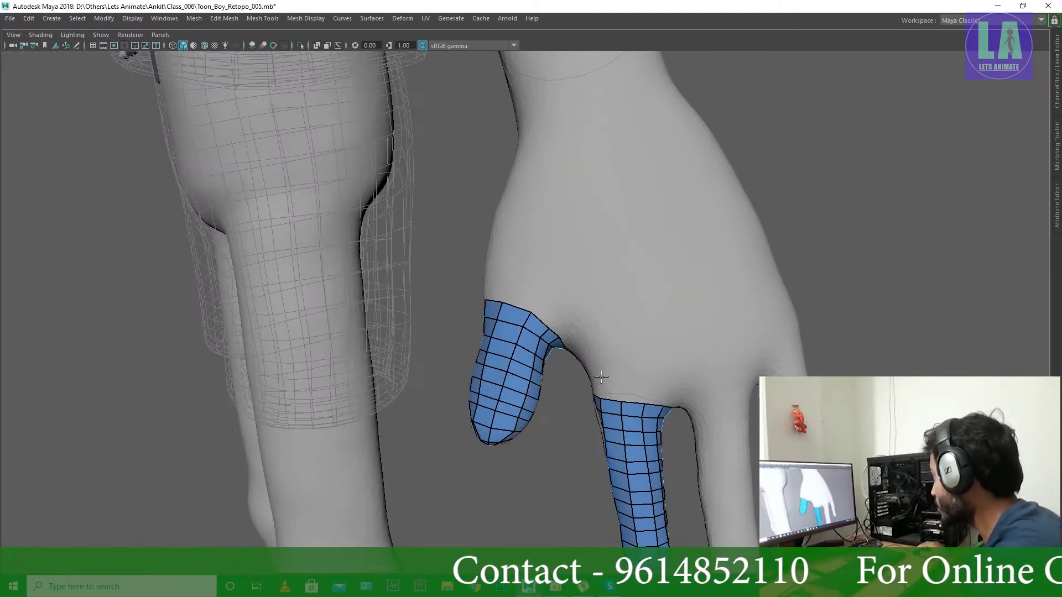
pyautogui.scroll(3, 632, 356)
pyautogui.moveTo(674, 354); pyautogui.dragTo(688, 357)
# Step: Orbit around the hand and arm to check the new quad coverage
pyautogui.keyDown('alt'); pyautogui.moveTo(689, 356); pyautogui.dragTo(489, 371); pyautogui.keyUp('alt')
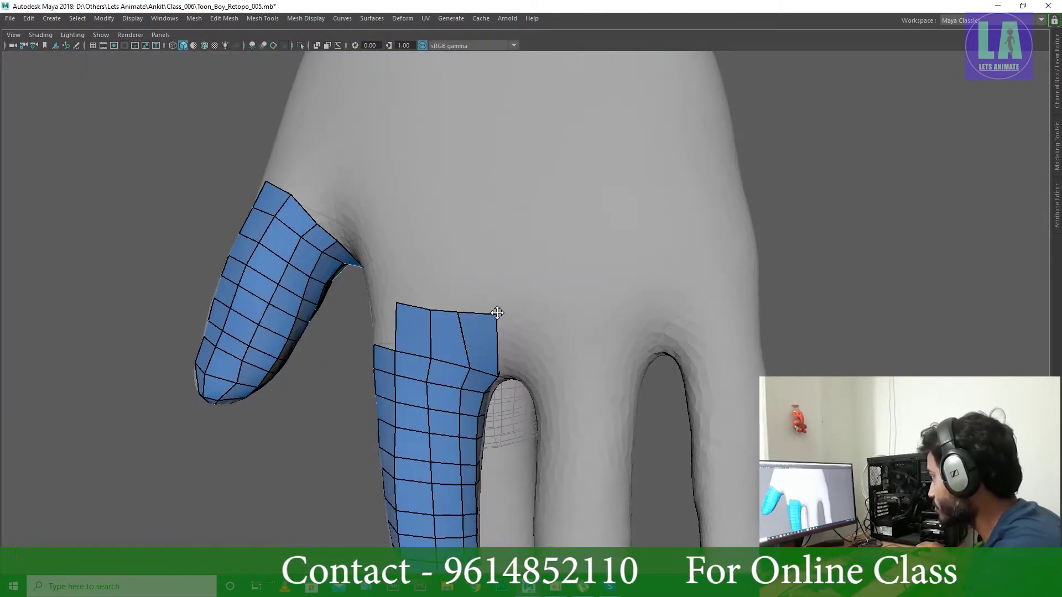
pyautogui.keyDown('alt'); pyautogui.moveTo(498, 313); pyautogui.dragTo(538, 271); pyautogui.keyUp('alt')
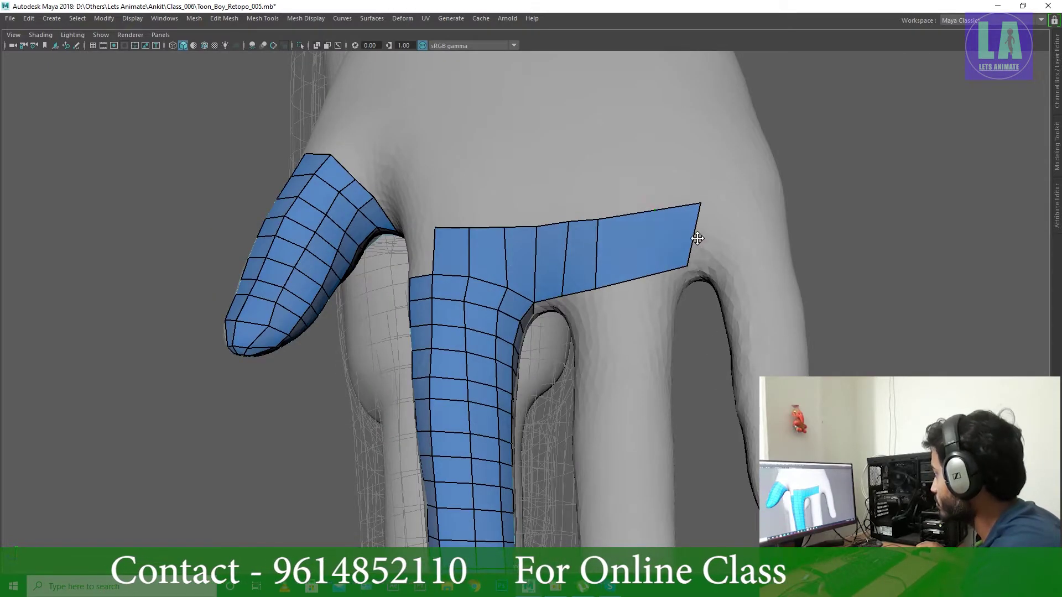
pyautogui.moveTo(697, 238)
pyautogui.keyDown('alt'); pyautogui.mouseDown()
pyautogui.moveTo(588, 386)
pyautogui.moveTo(429, 347)
pyautogui.mouseUp(); pyautogui.keyUp('alt')
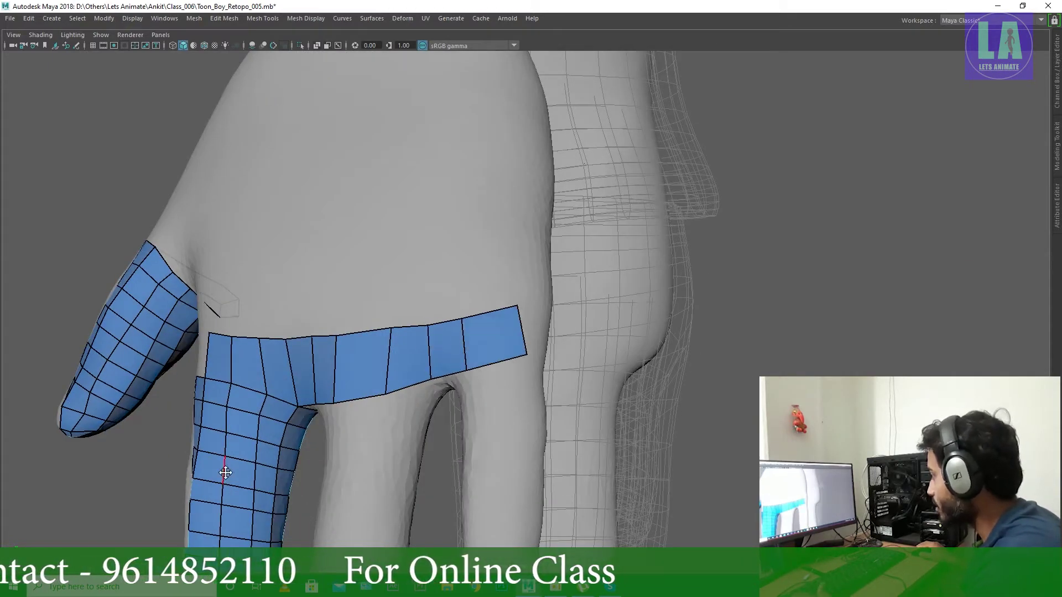
pyautogui.moveTo(493, 356)
pyautogui.keyDown('alt'); pyautogui.mouseDown()
pyautogui.moveTo(683, 360)
pyautogui.moveTo(540, 391)
pyautogui.mouseUp(); pyautogui.keyUp('alt')
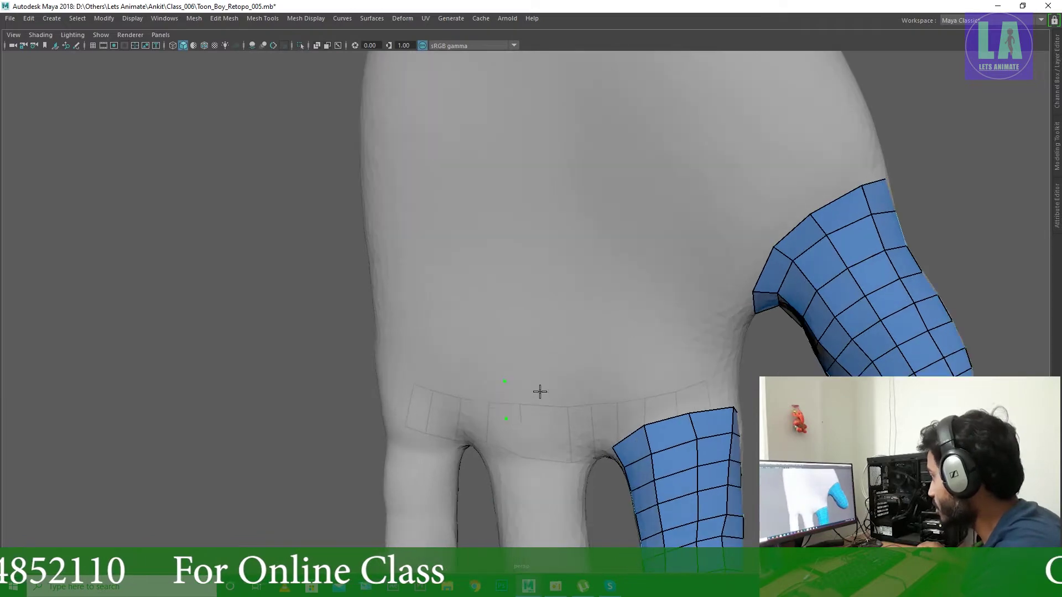
pyautogui.keyDown('alt'); pyautogui.moveTo(681, 380); pyautogui.dragTo(441, 298); pyautogui.keyUp('alt')
pyautogui.keyDown('alt'); pyautogui.moveTo(441, 299); pyautogui.dragTo(557, 346, button='right'); pyautogui.keyUp('alt')
pyautogui.moveTo(557, 346)
pyautogui.keyDown('alt'); pyautogui.mouseDown()
pyautogui.moveTo(608, 332)
pyautogui.moveTo(581, 354)
pyautogui.moveTo(664, 376)
pyautogui.mouseUp(); pyautogui.keyUp('alt')
# Step: Set the Quad Draw Relax option to Interior vertices
pyautogui.hotkey('ctrl', 'space')
pyautogui.moveTo(707, 379)
pyautogui.keyDown('alt'); pyautogui.mouseDown(button='right')
pyautogui.moveTo(563, 365)
pyautogui.moveTo(502, 374)
pyautogui.mouseUp(button='right'); pyautogui.keyUp('alt')
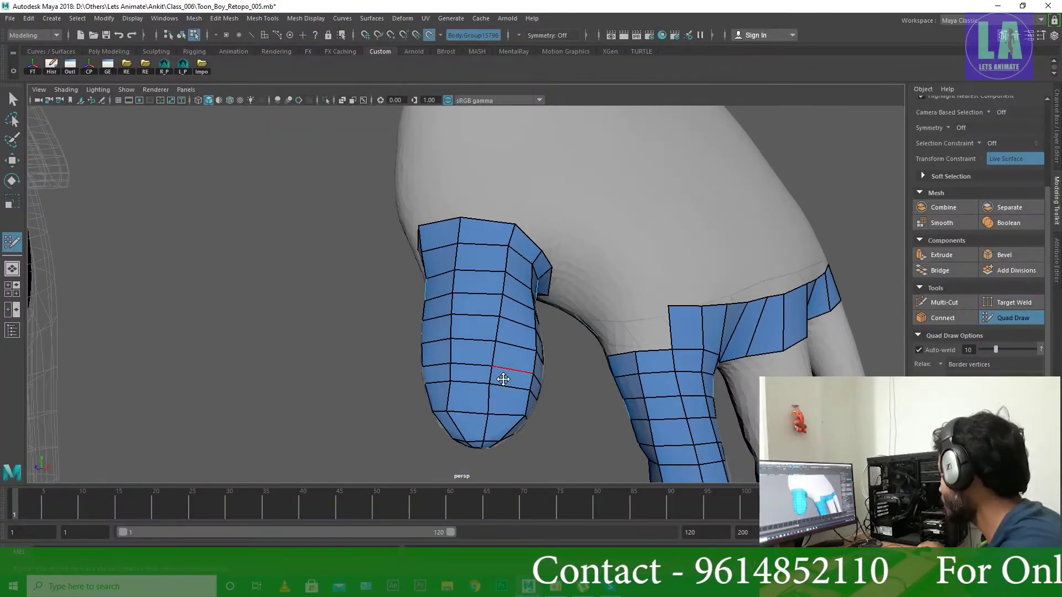
pyautogui.moveTo(502, 375)
pyautogui.keyDown('alt'); pyautogui.mouseDown()
pyautogui.moveTo(348, 247)
pyautogui.moveTo(436, 230)
pyautogui.moveTo(656, 390)
pyautogui.mouseUp(); pyautogui.keyUp('alt')
pyautogui.click(962, 372)
# Step: Relax the finger patch quads evenly over the hand surface
pyautogui.keyDown('alt'); pyautogui.moveTo(719, 376); pyautogui.dragTo(636, 374); pyautogui.keyUp('alt')
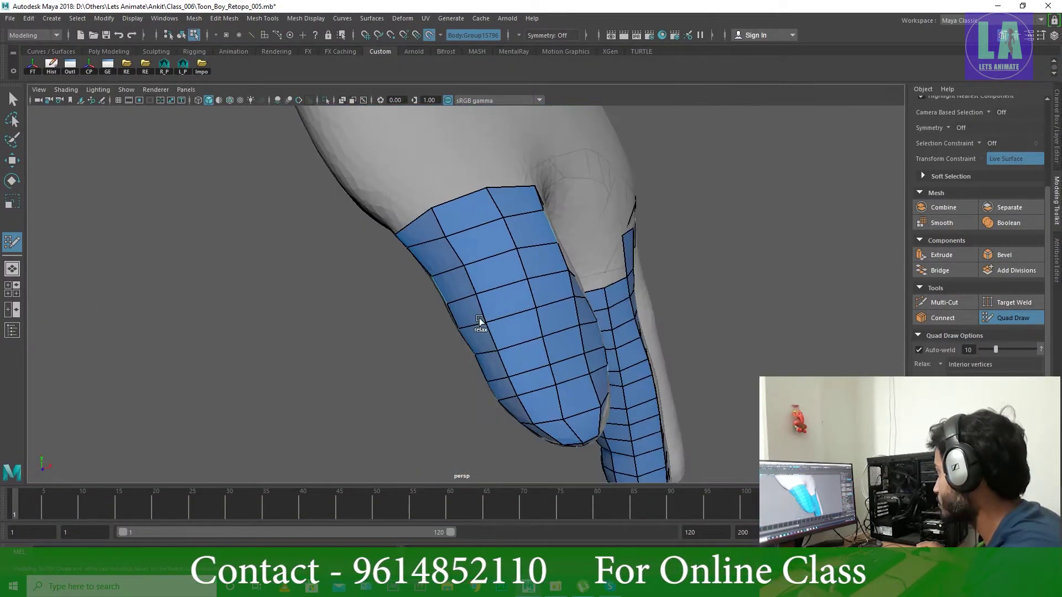
pyautogui.moveTo(478, 320)
pyautogui.keyDown('alt'); pyautogui.mouseDown()
pyautogui.moveTo(749, 332)
pyautogui.moveTo(467, 315)
pyautogui.mouseUp(); pyautogui.keyUp('alt')
pyautogui.keyDown('alt'); pyautogui.moveTo(466, 316); pyautogui.dragTo(431, 374, button='right'); pyautogui.keyUp('alt')
pyautogui.keyDown('alt'); pyautogui.moveTo(431, 374); pyautogui.dragTo(422, 304); pyautogui.keyUp('alt')
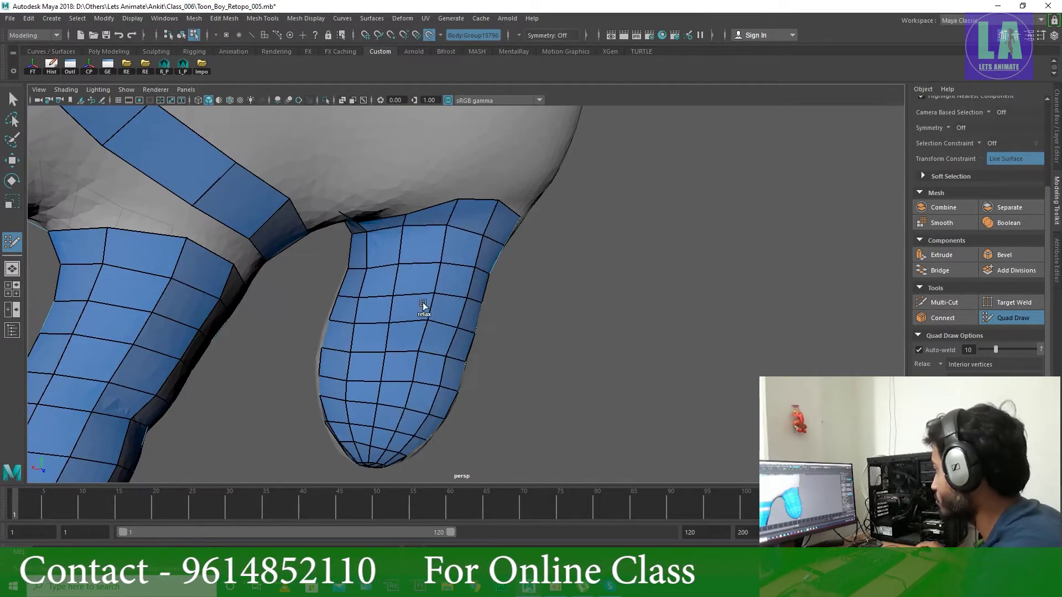
pyautogui.keyDown('alt'); pyautogui.moveTo(420, 473); pyautogui.dragTo(370, 353); pyautogui.keyUp('alt')
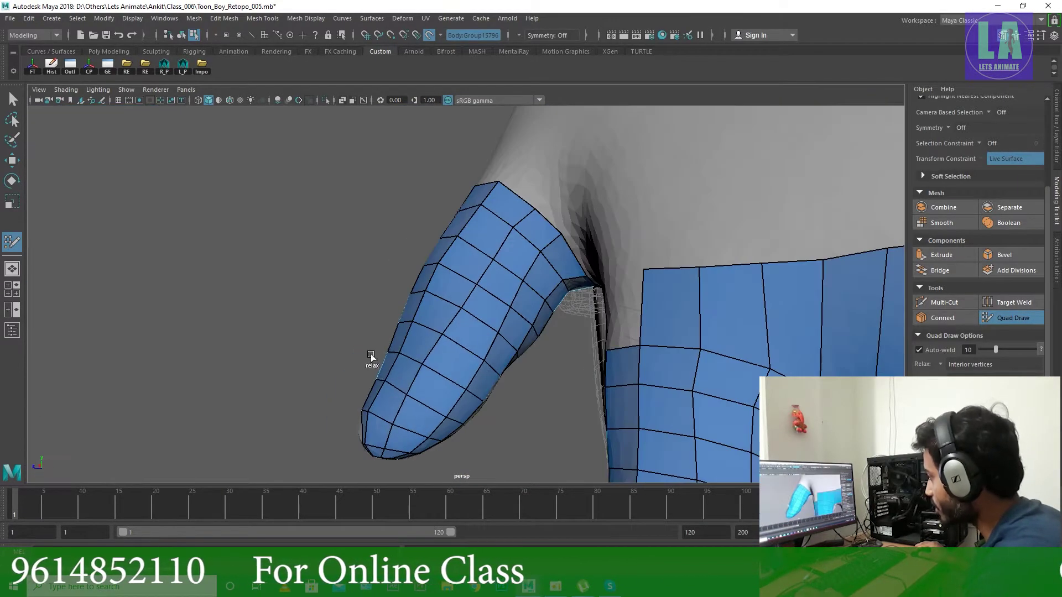
pyautogui.moveTo(497, 291)
pyautogui.keyDown('alt'); pyautogui.mouseDown()
pyautogui.moveTo(490, 230)
pyautogui.moveTo(533, 332)
pyautogui.moveTo(694, 372)
pyautogui.moveTo(586, 387)
pyautogui.moveTo(417, 253)
pyautogui.moveTo(375, 296)
pyautogui.moveTo(784, 328)
pyautogui.mouseUp(); pyautogui.keyUp('alt')
pyautogui.moveTo(815, 256)
pyautogui.keyDown('alt'); pyautogui.mouseDown()
pyautogui.moveTo(636, 237)
pyautogui.moveTo(614, 342)
pyautogui.moveTo(363, 351)
pyautogui.mouseUp(); pyautogui.keyUp('alt')
pyautogui.scroll(-5, 636, 236)
pyautogui.scroll(-5, 363, 350)
pyautogui.scroll(6, 623, 297)
# Step: Relax the forearm patch's border vertices and expand the viewport to full screen
pyautogui.moveTo(623, 295)
pyautogui.keyDown('alt'); pyautogui.mouseDown()
pyautogui.moveTo(367, 230)
pyautogui.moveTo(429, 267)
pyautogui.moveTo(581, 278)
pyautogui.moveTo(662, 372)
pyautogui.moveTo(636, 331)
pyautogui.moveTo(654, 304)
pyautogui.moveTo(730, 276)
pyautogui.mouseUp(); pyautogui.keyUp('alt')
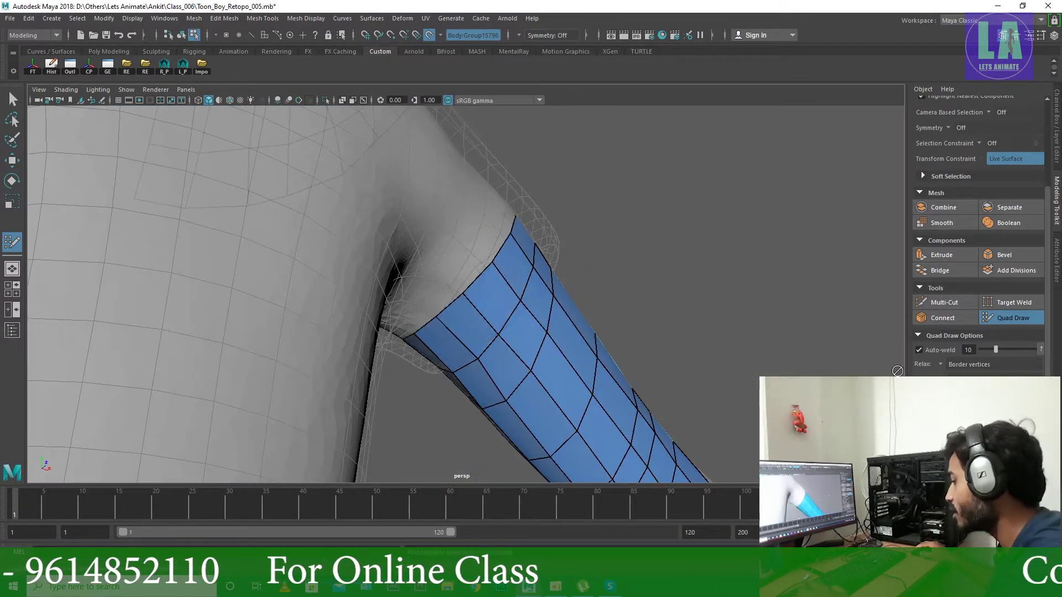
pyautogui.moveTo(897, 371)
pyautogui.keyDown('alt'); pyautogui.mouseDown()
pyautogui.moveTo(441, 316)
pyautogui.moveTo(475, 310)
pyautogui.moveTo(540, 395)
pyautogui.moveTo(502, 278)
pyautogui.mouseUp(); pyautogui.keyUp('alt')
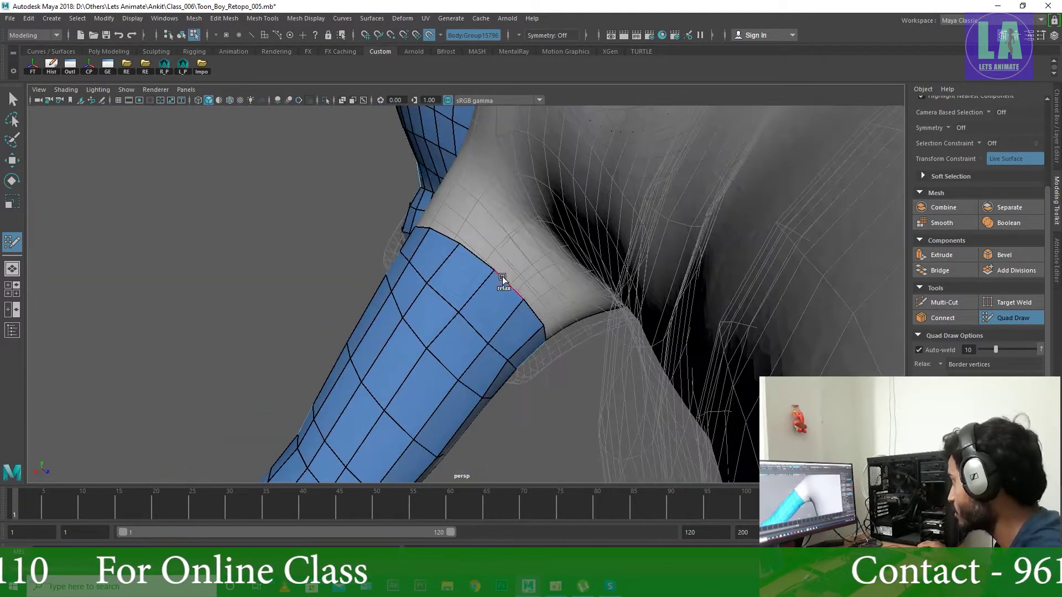
pyautogui.scroll(-10, 640, 308)
pyautogui.scroll(4, 640, 308)
pyautogui.hotkey('ctrl', 'space')
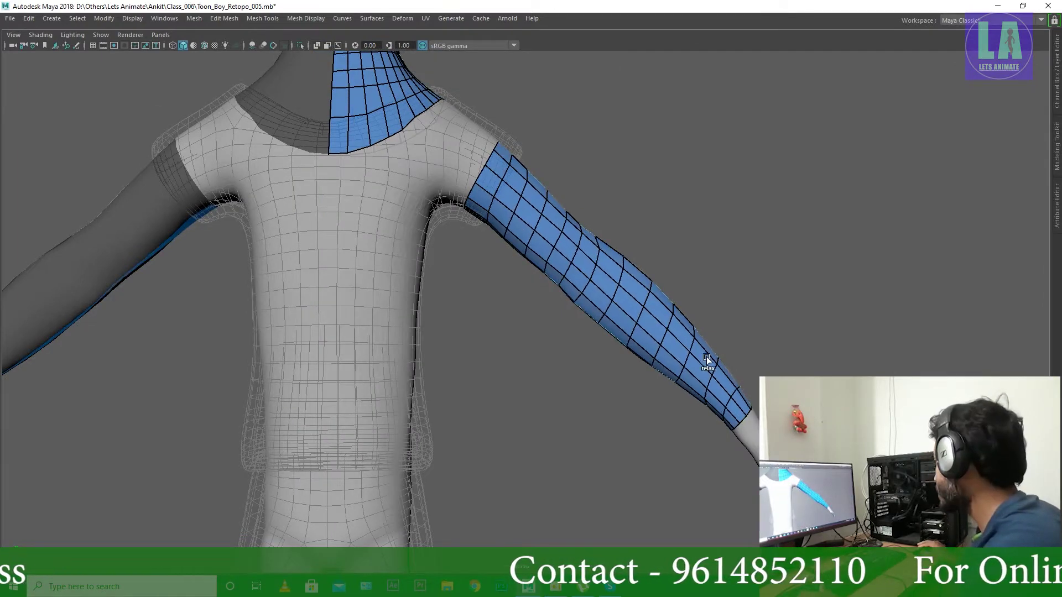
# Step: Orbit down to the leg, then back to inspect the relaxed forearm and hand
pyautogui.moveTo(532, 273)
pyautogui.keyDown('alt'); pyautogui.mouseDown()
pyautogui.moveTo(497, 260)
pyautogui.moveTo(530, 237)
pyautogui.moveTo(513, 102)
pyautogui.mouseUp(); pyautogui.keyUp('alt')
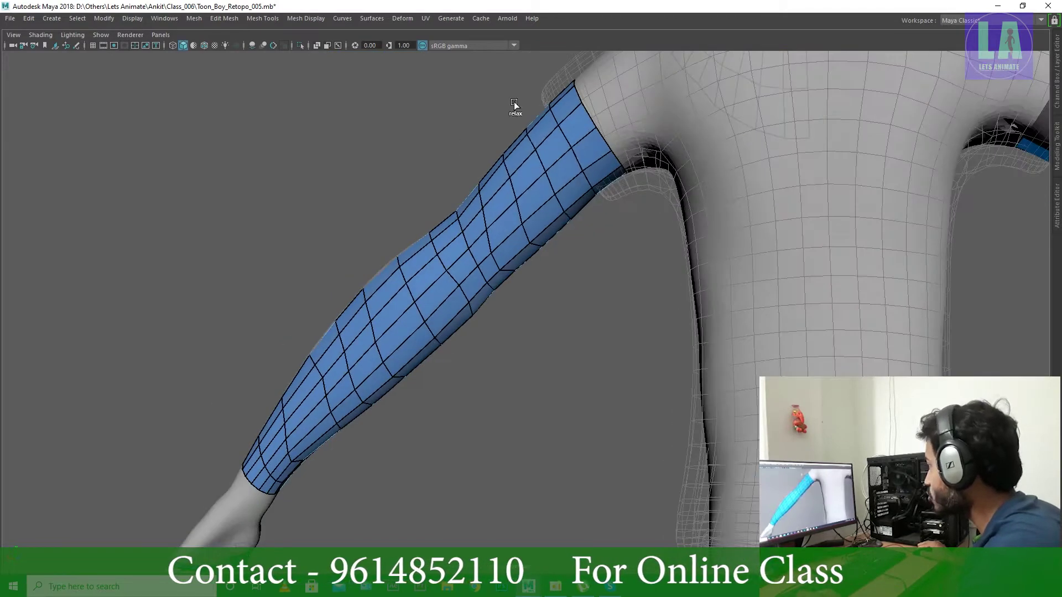
pyautogui.scroll(-5, 410, 374)
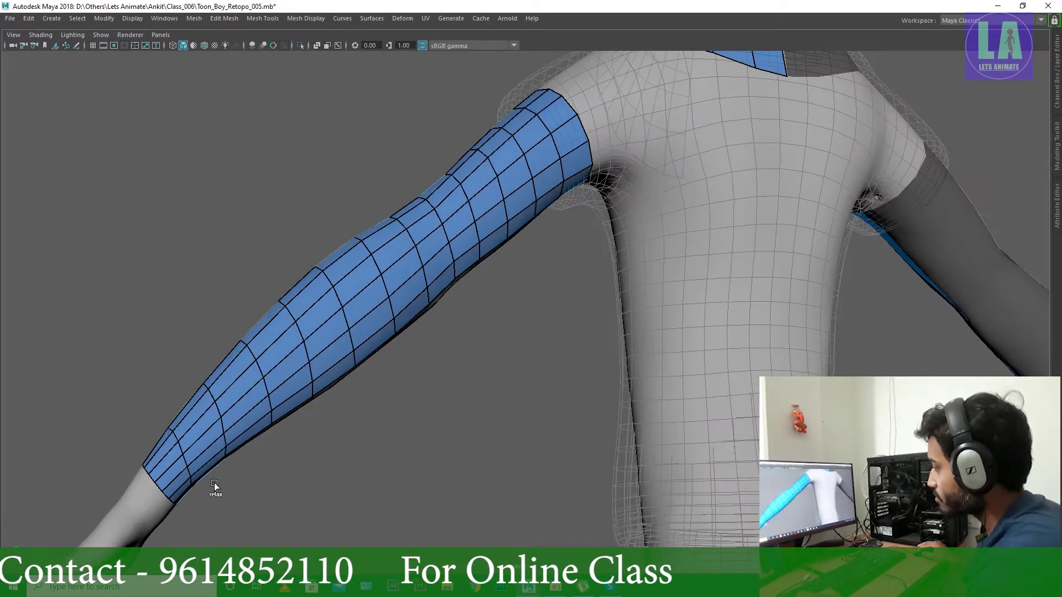
pyautogui.scroll(4, 320, 277)
pyautogui.scroll(2, 347, 386)
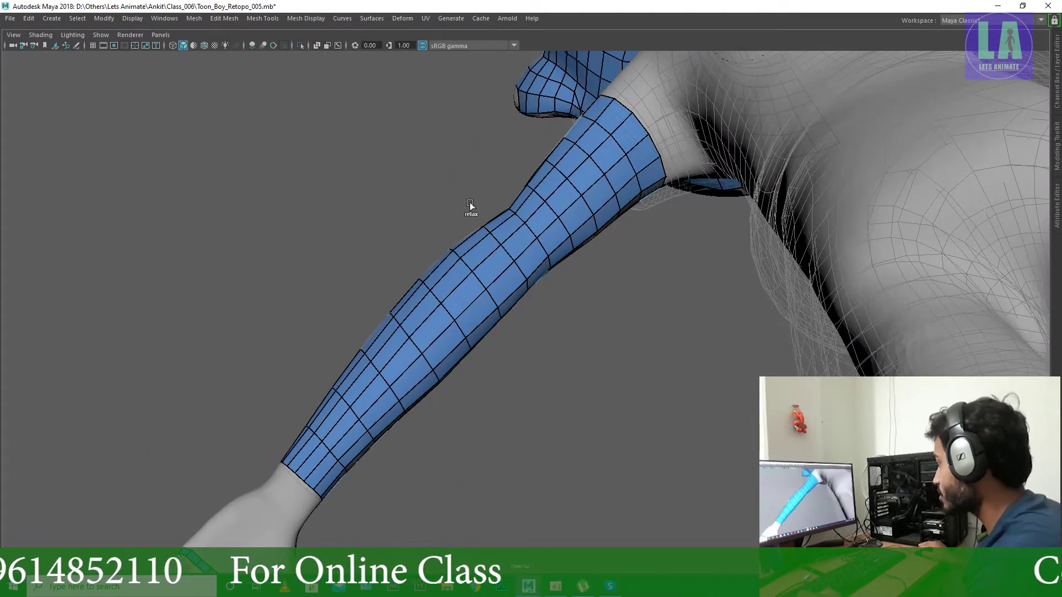
pyautogui.keyDown('alt'); pyautogui.moveTo(357, 343); pyautogui.dragTo(497, 113); pyautogui.keyUp('alt')
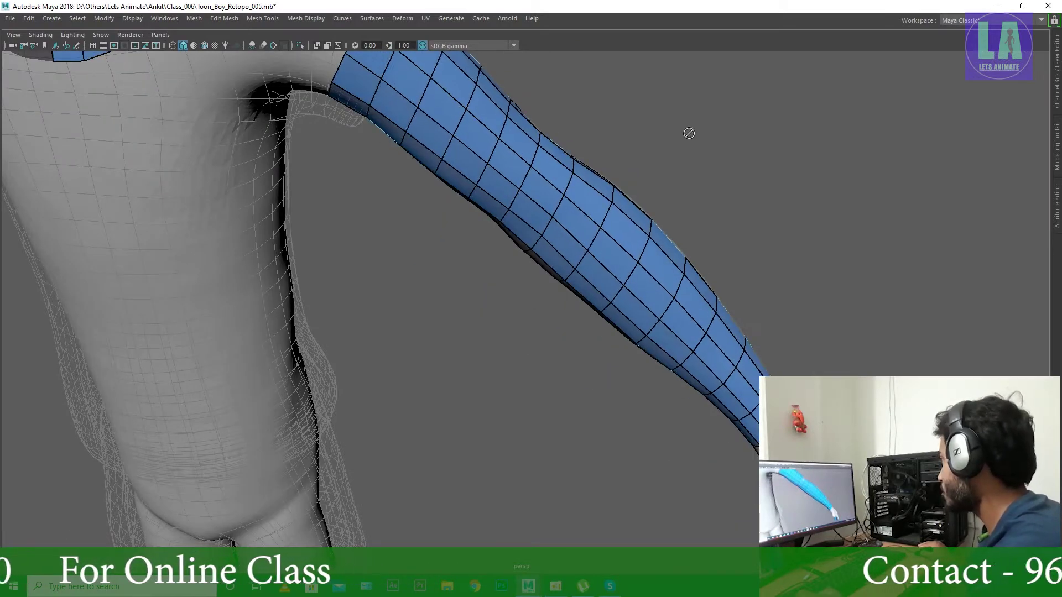
pyautogui.moveTo(689, 133)
pyautogui.keyDown('alt'); pyautogui.mouseDown()
pyautogui.moveTo(474, 249)
pyautogui.moveTo(474, 380)
pyautogui.moveTo(457, 469)
pyautogui.moveTo(655, 350)
pyautogui.moveTo(647, 403)
pyautogui.mouseUp(); pyautogui.keyUp('alt')
pyautogui.scroll(3, 506, 275)
pyautogui.scroll(-5, 771, 288)
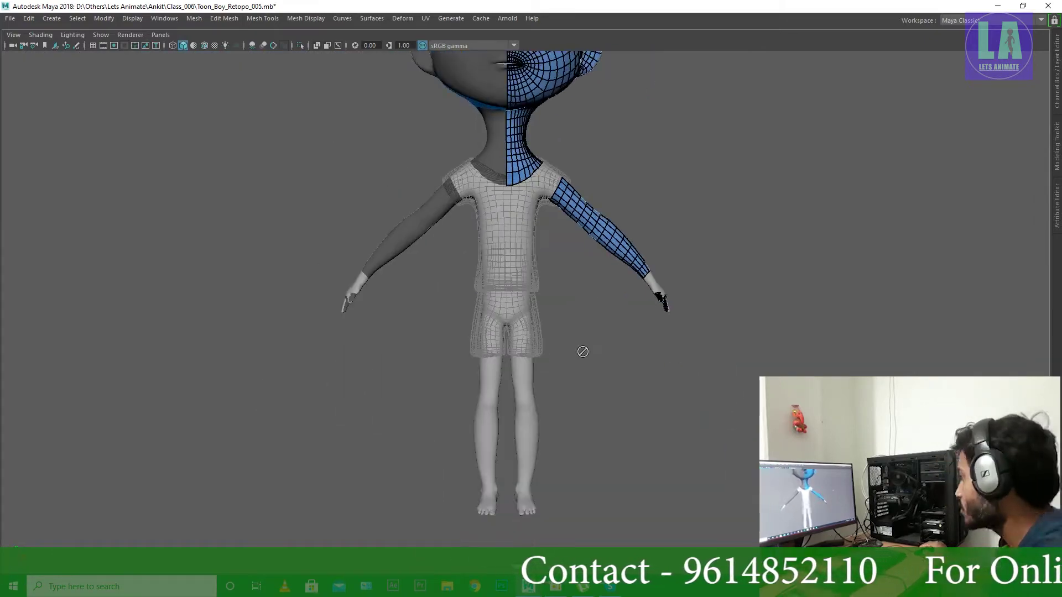
pyautogui.scroll(5, 583, 352)
# Step: Fill the placed thigh points with a quad and check it in wireframe
pyautogui.scroll(2, 492, 311)
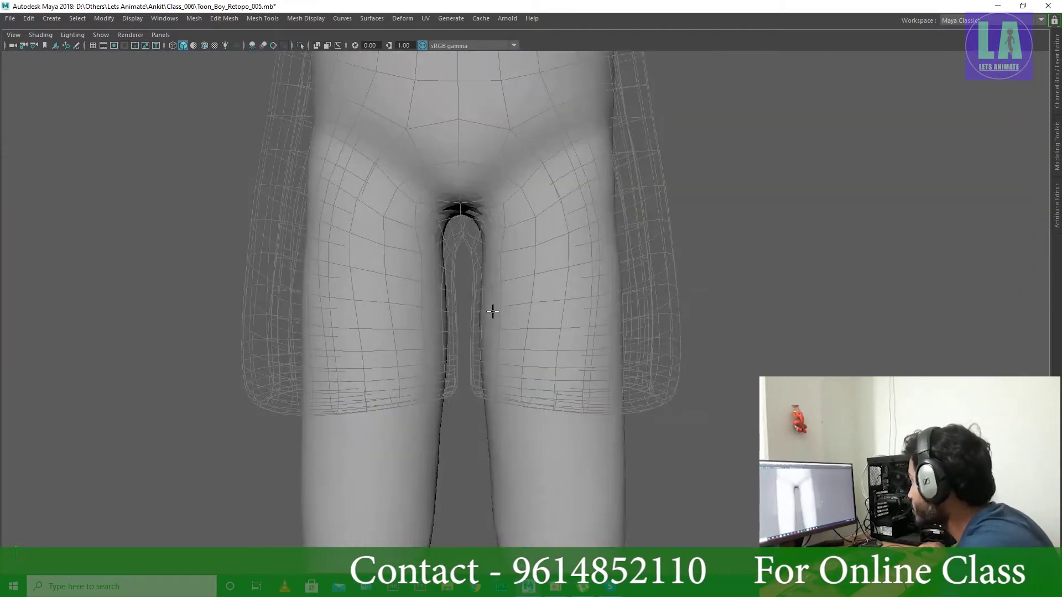
pyautogui.keyDown('shift'); pyautogui.click(518, 330); pyautogui.keyUp('shift')
pyautogui.keyDown('alt'); pyautogui.moveTo(518, 331); pyautogui.dragTo(480, 327); pyautogui.keyUp('alt')
pyautogui.scroll(-5, 592, 333)
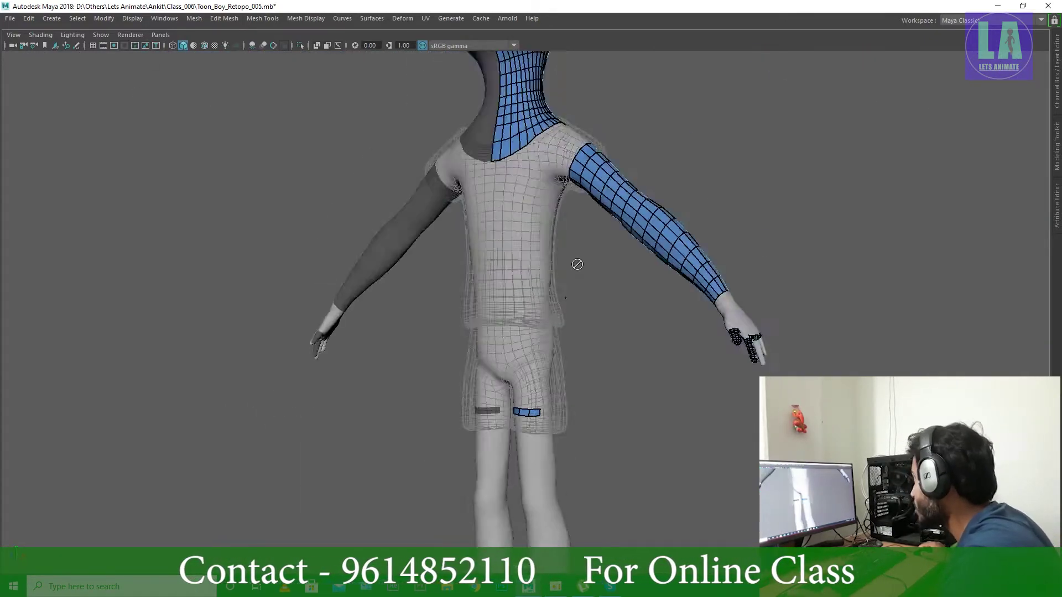
pyautogui.scroll(5, 586, 353)
pyautogui.moveTo(586, 354)
pyautogui.keyDown('alt'); pyautogui.mouseDown()
pyautogui.moveTo(563, 400)
pyautogui.moveTo(459, 392)
pyautogui.moveTo(481, 422)
pyautogui.moveTo(502, 391)
pyautogui.moveTo(636, 409)
pyautogui.moveTo(585, 410)
pyautogui.moveTo(497, 387)
pyautogui.mouseUp(); pyautogui.keyUp('alt')
pyautogui.press('4')
pyautogui.press('5')
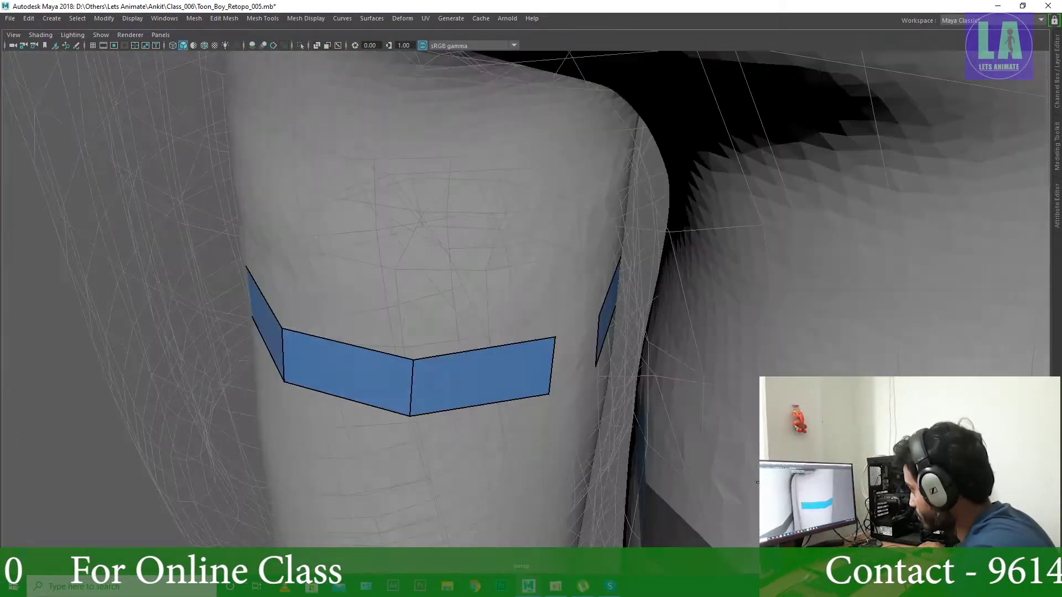
# Step: Extend the thigh strip with more quads and inspect the band down to the ankle
pyautogui.keyDown('shift'); pyautogui.moveTo(598, 332); pyautogui.dragTo(560, 356); pyautogui.keyUp('shift')
pyautogui.hotkey('ctrl', 'space')
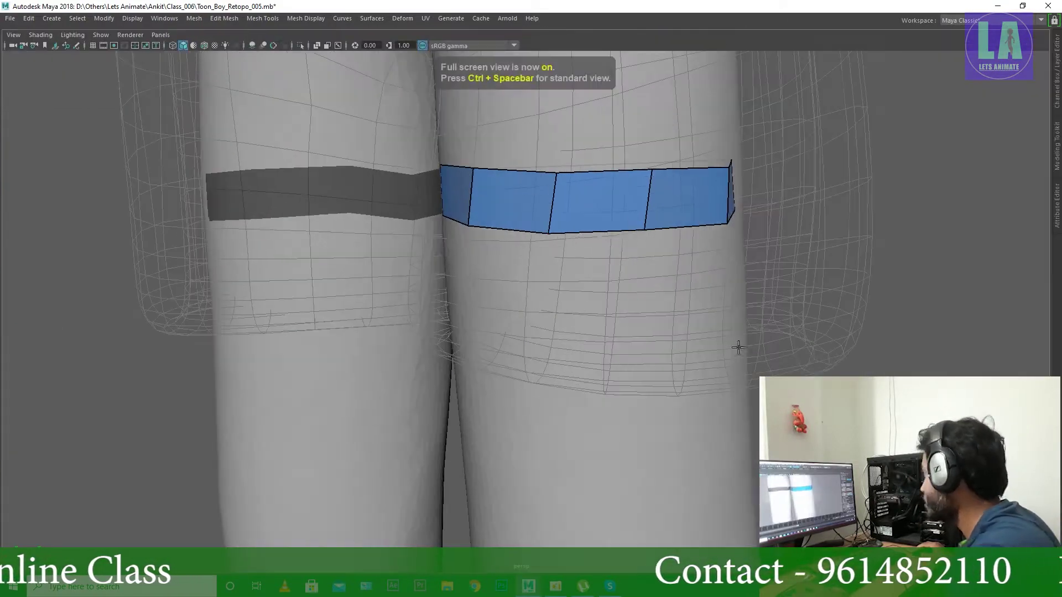
pyautogui.moveTo(787, 304)
pyautogui.keyDown('alt'); pyautogui.mouseDown()
pyautogui.moveTo(531, 310)
pyautogui.moveTo(504, 327)
pyautogui.moveTo(467, 291)
pyautogui.mouseUp(); pyautogui.keyUp('alt')
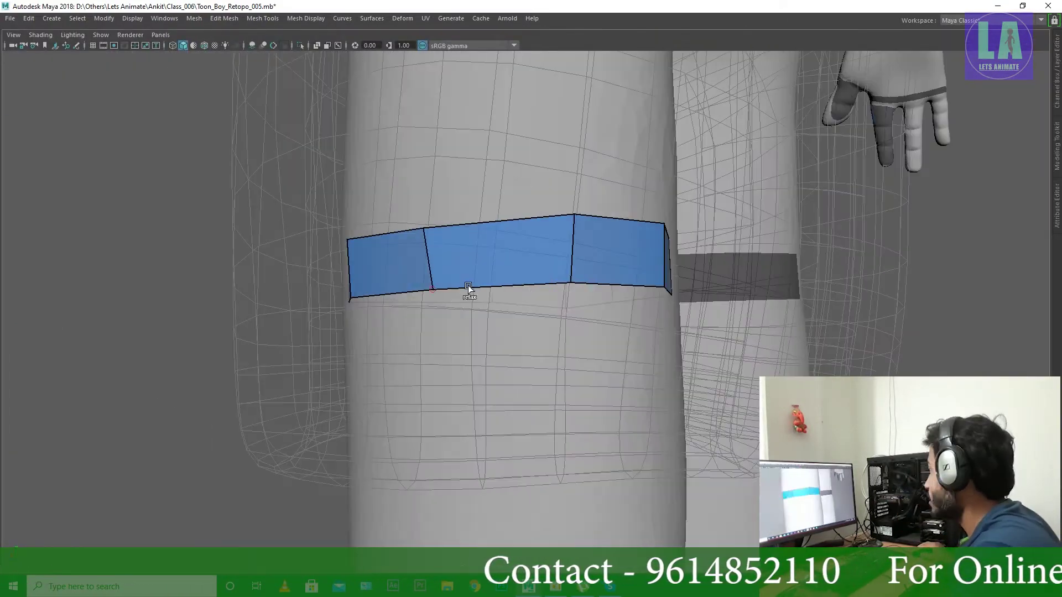
pyautogui.moveTo(467, 292)
pyautogui.keyDown('alt'); pyautogui.mouseDown(button='right')
pyautogui.moveTo(577, 392)
pyautogui.moveTo(567, 389)
pyautogui.mouseUp(button='right'); pyautogui.keyUp('alt')
pyautogui.moveTo(566, 389)
pyautogui.keyDown('alt'); pyautogui.mouseDown()
pyautogui.moveTo(486, 331)
pyautogui.moveTo(562, 382)
pyautogui.mouseUp(); pyautogui.keyUp('alt')
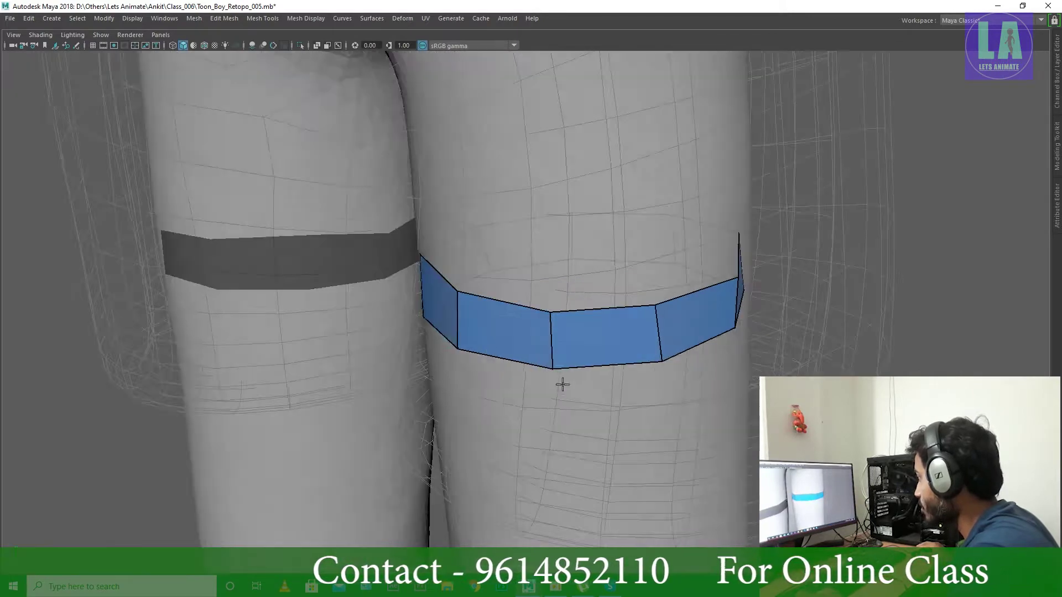
pyautogui.moveTo(562, 381)
pyautogui.keyDown('alt'); pyautogui.mouseDown(button='right')
pyautogui.moveTo(684, 440)
pyautogui.moveTo(664, 387)
pyautogui.moveTo(663, 273)
pyautogui.moveTo(596, 481)
pyautogui.moveTo(631, 417)
pyautogui.mouseUp(button='right'); pyautogui.keyUp('alt')
pyautogui.keyDown('alt'); pyautogui.moveTo(631, 416); pyautogui.dragTo(758, 350); pyautogui.keyUp('alt')
pyautogui.moveTo(758, 351)
pyautogui.keyDown('alt'); pyautogui.mouseDown(button='right')
pyautogui.moveTo(663, 332)
pyautogui.moveTo(669, 356)
pyautogui.mouseUp(button='right'); pyautogui.keyUp('alt')
# Step: Insert two edge loops across the leg patch
pyautogui.keyDown('alt'); pyautogui.moveTo(699, 197); pyautogui.dragTo(671, 343, button='right'); pyautogui.keyUp('alt')
pyautogui.moveTo(671, 343)
pyautogui.keyDown('alt'); pyautogui.mouseDown()
pyautogui.moveTo(725, 316)
pyautogui.moveTo(694, 322)
pyautogui.moveTo(672, 347)
pyautogui.mouseUp(); pyautogui.keyUp('alt')
pyautogui.click(611, 229)
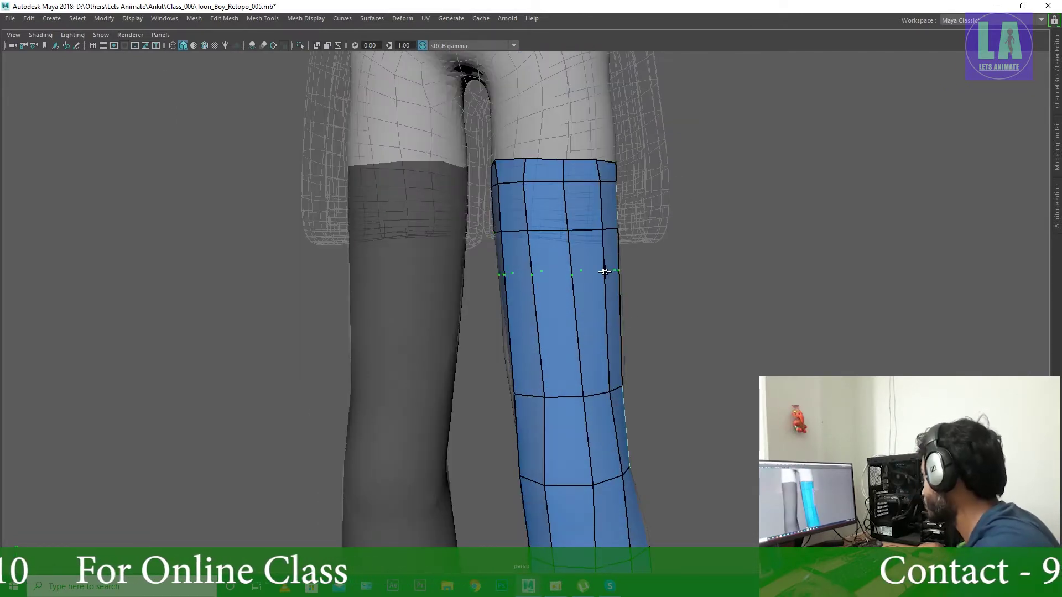
pyautogui.click(610, 369)
pyautogui.moveTo(609, 369)
pyautogui.keyDown('alt'); pyautogui.mouseDown(button='middle')
pyautogui.moveTo(690, 355)
pyautogui.moveTo(690, 301)
pyautogui.mouseUp(button='middle'); pyautogui.keyUp('alt')
pyautogui.keyDown('alt'); pyautogui.moveTo(689, 301); pyautogui.dragTo(640, 323, button='right'); pyautogui.keyUp('alt')
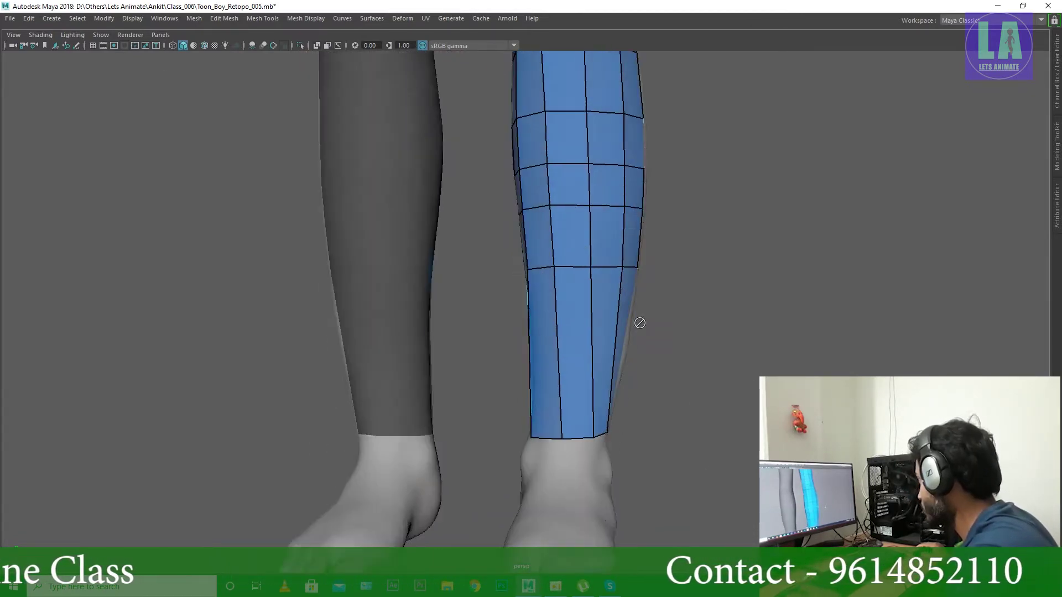
# Step: Zoom and orbit around the whole character to review the leg retopology
pyautogui.scroll(-5, 676, 391)
pyautogui.scroll(2, 553, 332)
pyautogui.scroll(-4, 415, 225)
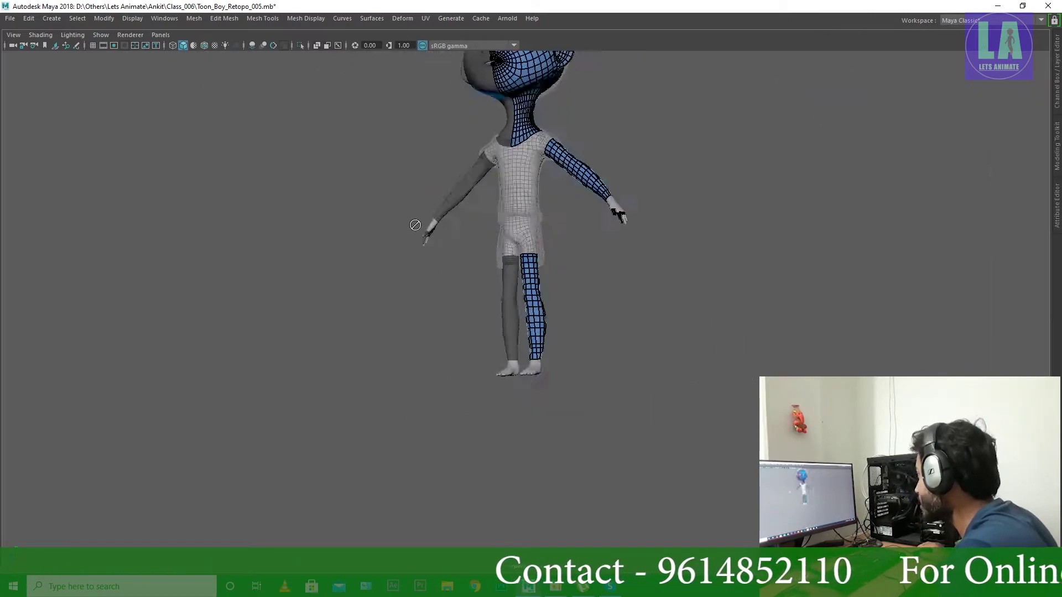
pyautogui.scroll(4, 734, 393)
pyautogui.scroll(-3, 658, 367)
pyautogui.keyDown('alt'); pyautogui.moveTo(658, 368); pyautogui.dragTo(812, 353); pyautogui.keyUp('alt')
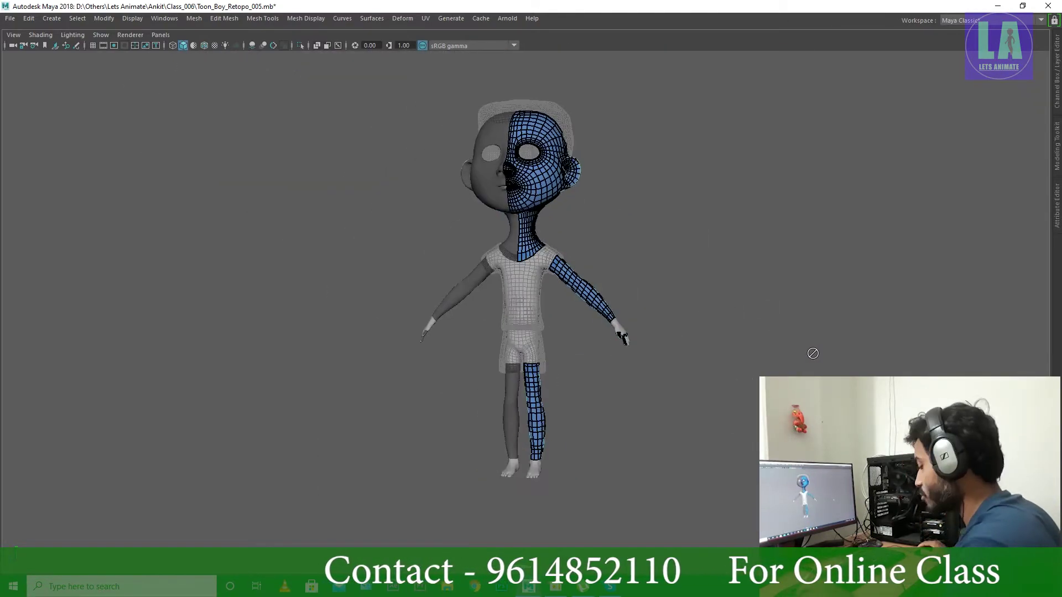
pyautogui.moveTo(728, 414)
pyautogui.keyDown('alt'); pyautogui.mouseDown()
pyautogui.moveTo(417, 363)
pyautogui.moveTo(699, 384)
pyautogui.mouseUp(); pyautogui.keyUp('alt')
pyautogui.scroll(3, 680, 433)
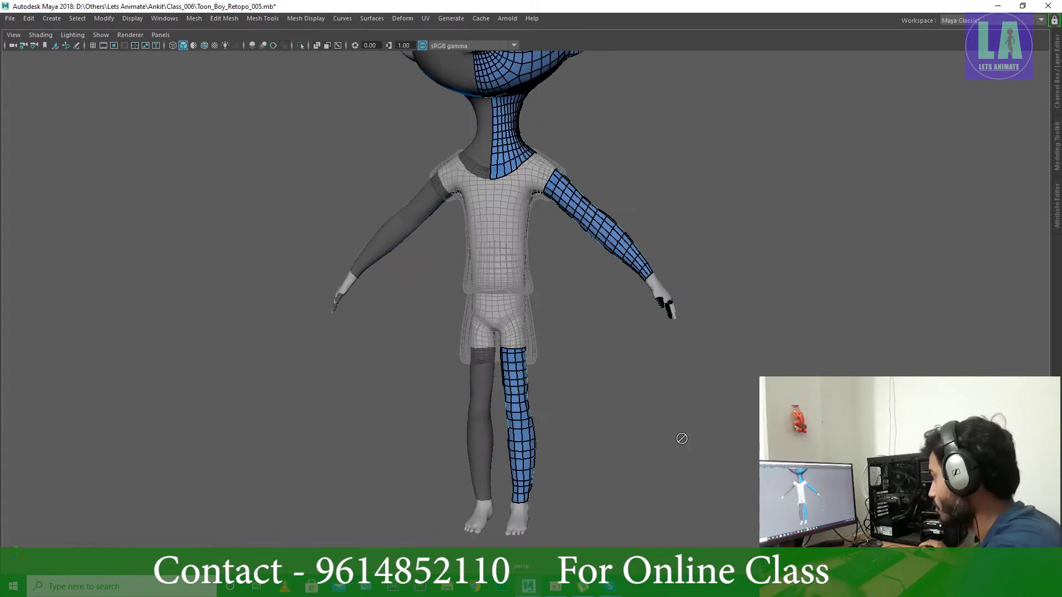
pyautogui.scroll(4, 452, 218)
pyautogui.moveTo(452, 218)
pyautogui.keyDown('alt'); pyautogui.mouseDown()
pyautogui.moveTo(496, 391)
pyautogui.moveTo(684, 322)
pyautogui.mouseUp(); pyautogui.keyUp('alt')
pyautogui.scroll(3, 685, 323)
pyautogui.scroll(2, 682, 306)
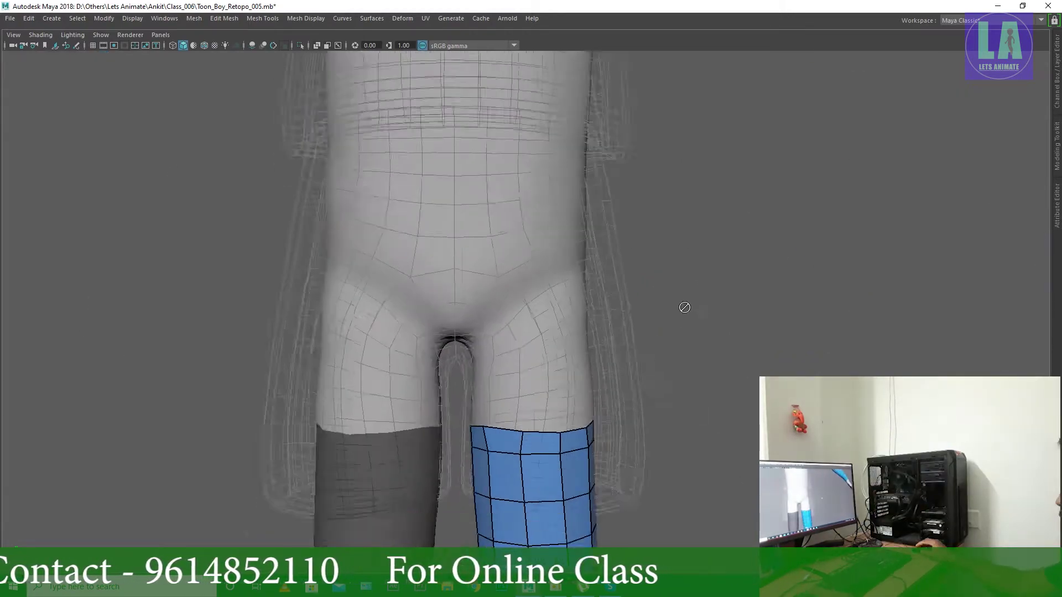
pyautogui.scroll(2, 487, 285)
pyautogui.scroll(-5, 508, 295)
pyautogui.scroll(5, 469, 326)
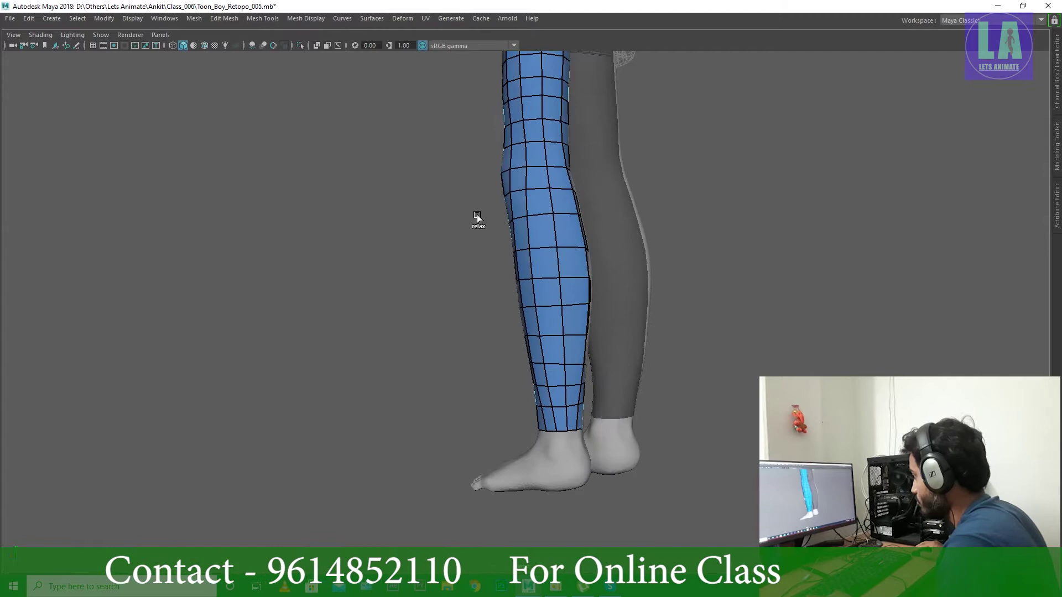
# Step: Relax the lower leg quads while closing in around the knee
pyautogui.keyDown('alt'); pyautogui.moveTo(477, 217); pyautogui.dragTo(394, 371); pyautogui.keyUp('alt')
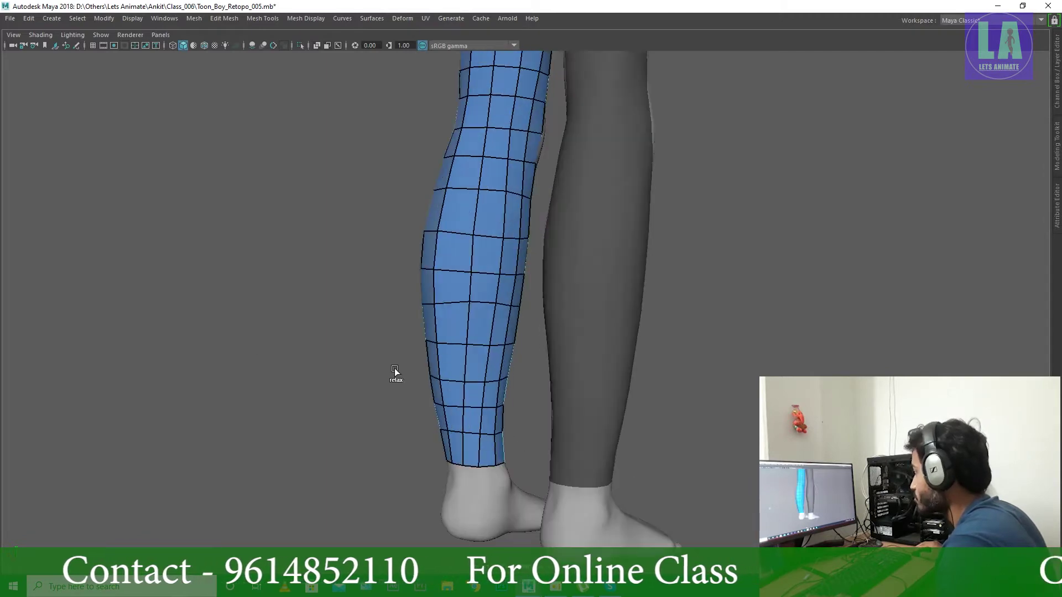
pyautogui.moveTo(538, 104)
pyautogui.keyDown('alt'); pyautogui.mouseDown()
pyautogui.moveTo(509, 348)
pyautogui.moveTo(587, 346)
pyautogui.mouseUp(); pyautogui.keyUp('alt')
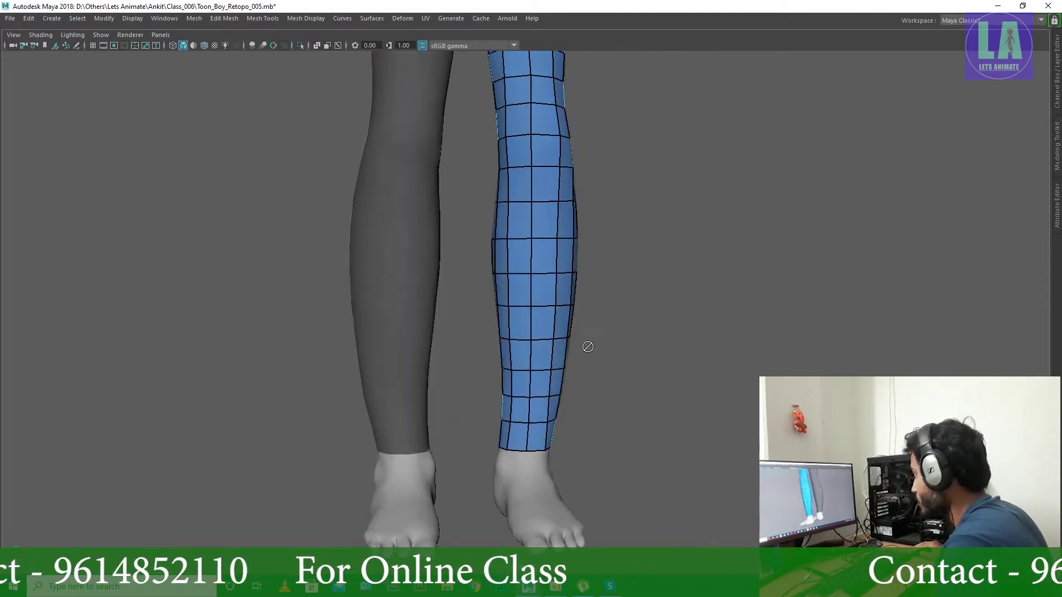
pyautogui.moveTo(686, 281)
pyautogui.keyDown('alt'); pyautogui.mouseDown()
pyautogui.moveTo(470, 51)
pyautogui.moveTo(463, 399)
pyautogui.mouseUp(); pyautogui.keyUp('alt')
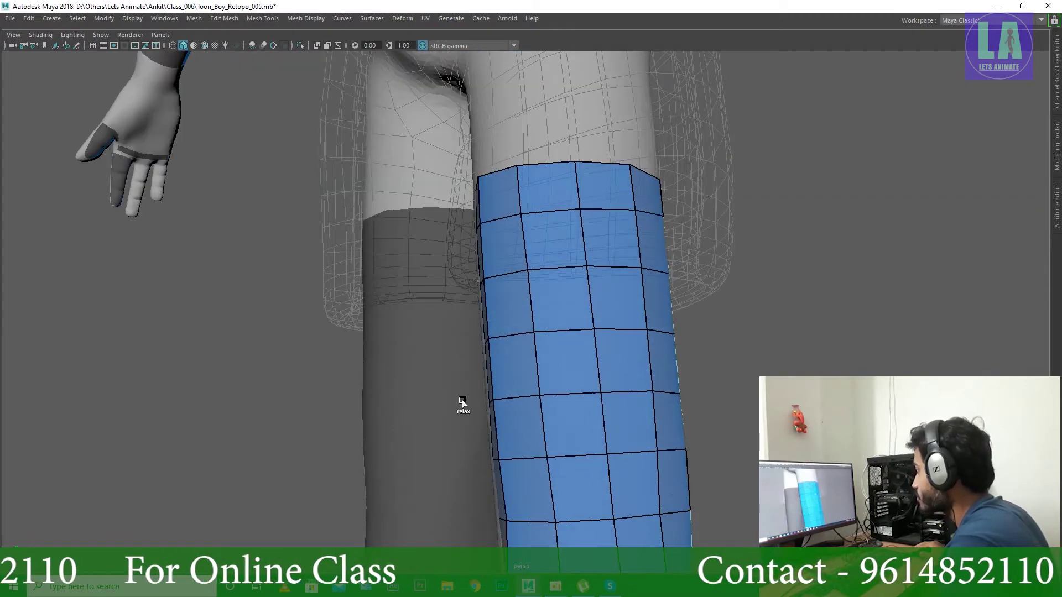
pyautogui.scroll(3, 420, 293)
pyautogui.keyDown('alt'); pyautogui.moveTo(376, 184); pyautogui.dragTo(377, 234); pyautogui.keyUp('alt')
pyautogui.keyDown('alt'); pyautogui.moveTo(553, 277); pyautogui.dragTo(622, 245); pyautogui.keyUp('alt')
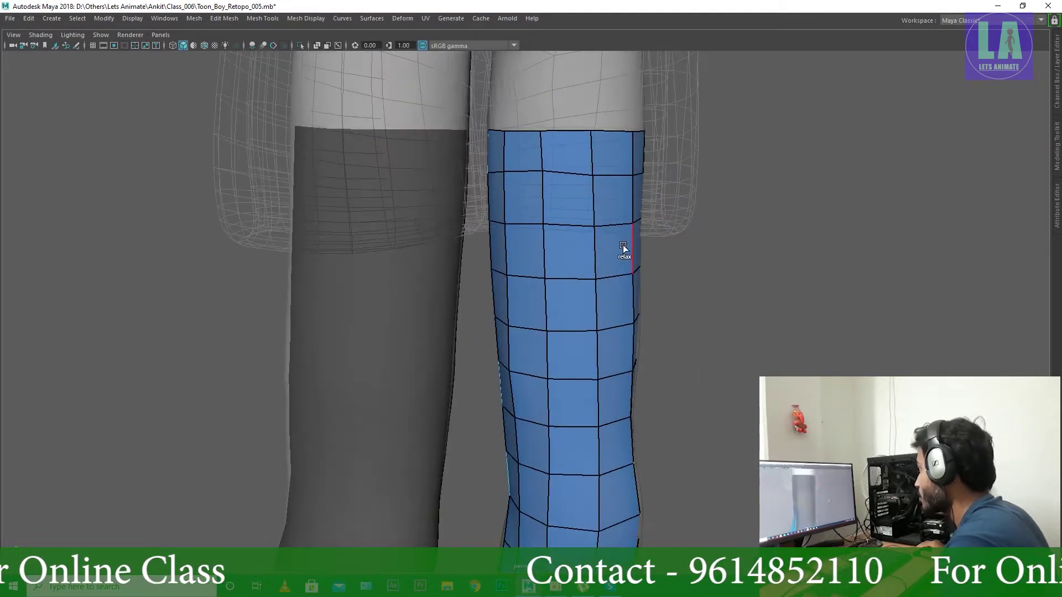
pyautogui.keyDown('alt'); pyautogui.moveTo(595, 429); pyautogui.dragTo(697, 349); pyautogui.keyUp('alt')
pyautogui.keyDown('alt'); pyautogui.moveTo(696, 348); pyautogui.dragTo(438, 365, button='right'); pyautogui.keyUp('alt')
pyautogui.keyDown('alt'); pyautogui.moveTo(439, 365); pyautogui.dragTo(472, 384); pyautogui.keyUp('alt')
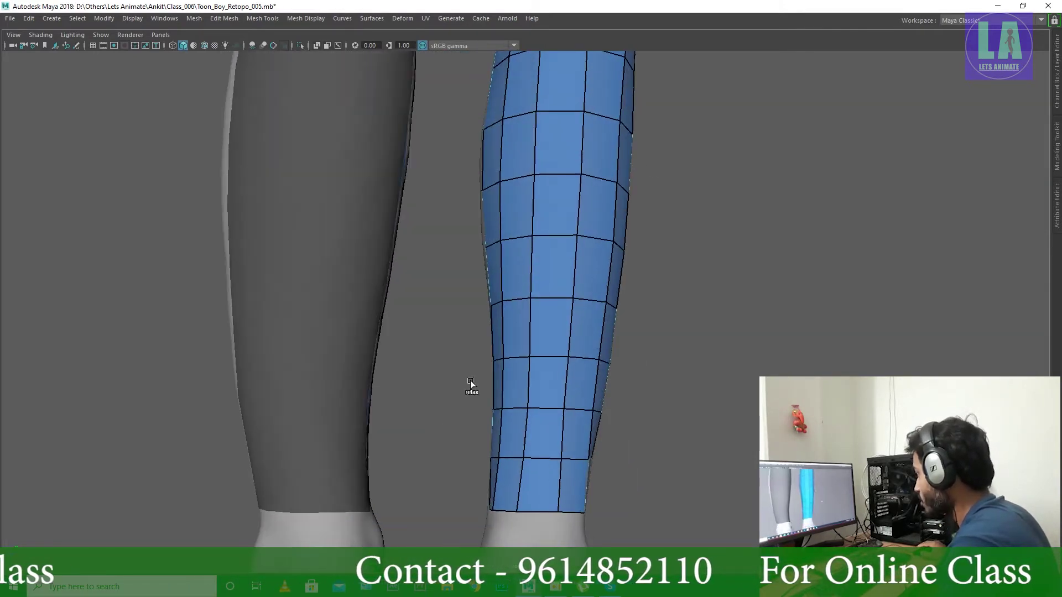
pyautogui.moveTo(471, 384)
pyautogui.keyDown('alt'); pyautogui.mouseDown(button='right')
pyautogui.moveTo(648, 226)
pyautogui.moveTo(588, 325)
pyautogui.moveTo(545, 265)
pyautogui.mouseUp(button='right'); pyautogui.keyUp('alt')
# Step: Tumble down to a close view of one bare foot
pyautogui.moveTo(545, 266)
pyautogui.keyDown('alt'); pyautogui.mouseDown()
pyautogui.moveTo(550, 197)
pyautogui.moveTo(758, 234)
pyautogui.moveTo(542, 451)
pyautogui.moveTo(583, 227)
pyautogui.moveTo(343, 232)
pyautogui.mouseUp(); pyautogui.keyUp('alt')
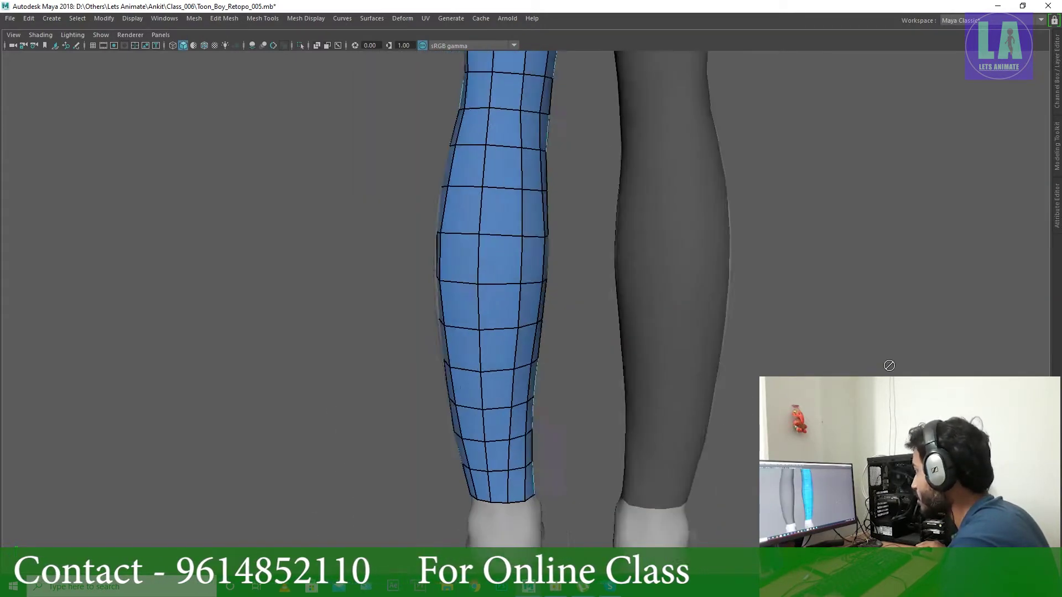
pyautogui.keyDown('alt'); pyautogui.moveTo(343, 232); pyautogui.dragTo(273, 205, button='right'); pyautogui.keyUp('alt')
pyautogui.keyDown('alt'); pyautogui.moveTo(272, 205); pyautogui.dragTo(822, 296); pyautogui.keyUp('alt')
pyautogui.moveTo(822, 296)
pyautogui.keyDown('alt'); pyautogui.mouseDown(button='right')
pyautogui.moveTo(711, 395)
pyautogui.moveTo(436, 305)
pyautogui.moveTo(625, 399)
pyautogui.moveTo(815, 363)
pyautogui.moveTo(663, 332)
pyautogui.mouseUp(button='right'); pyautogui.keyUp('alt')
# Step: Build quad strips across the top of the foot toward the ankle
pyautogui.keyDown('alt'); pyautogui.moveTo(664, 332); pyautogui.dragTo(564, 304); pyautogui.keyUp('alt')
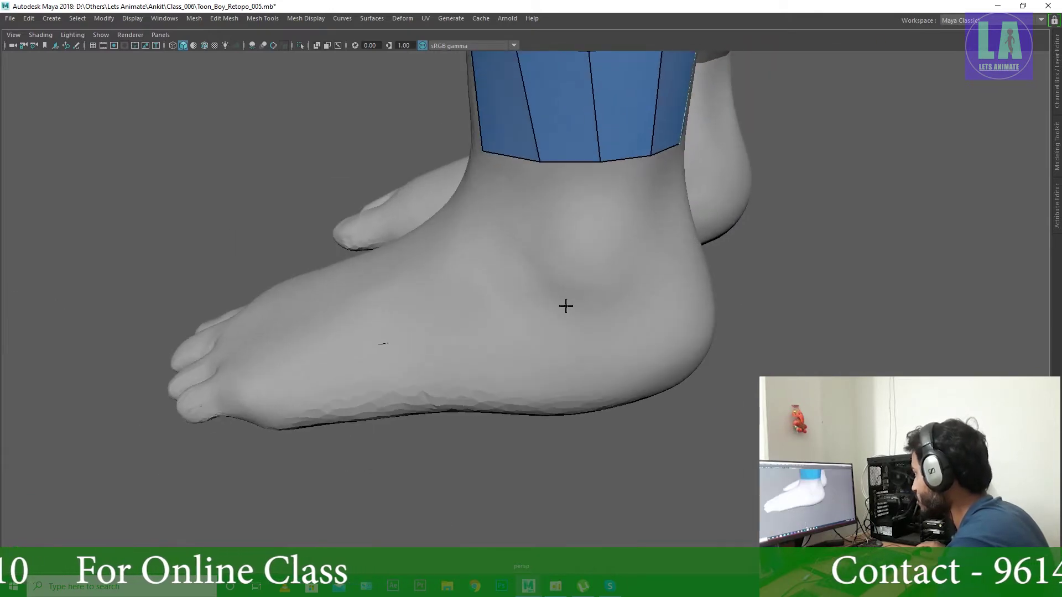
pyautogui.moveTo(564, 303)
pyautogui.keyDown('alt'); pyautogui.mouseDown(button='right')
pyautogui.moveTo(476, 344)
pyautogui.moveTo(519, 407)
pyautogui.mouseUp(button='right'); pyautogui.keyUp('alt')
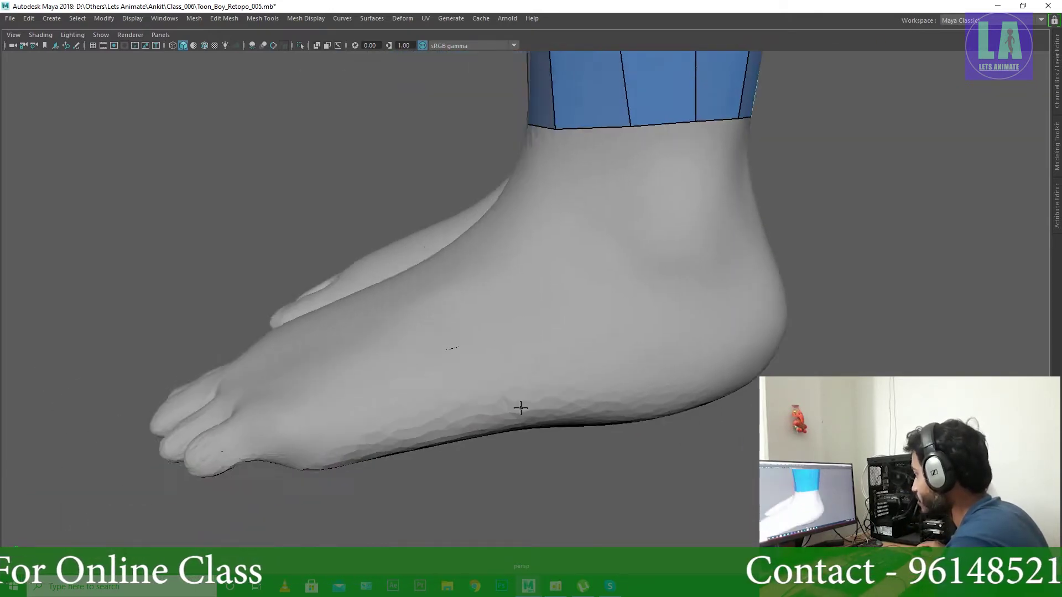
pyautogui.keyDown('alt'); pyautogui.moveTo(520, 407); pyautogui.dragTo(475, 401); pyautogui.keyUp('alt')
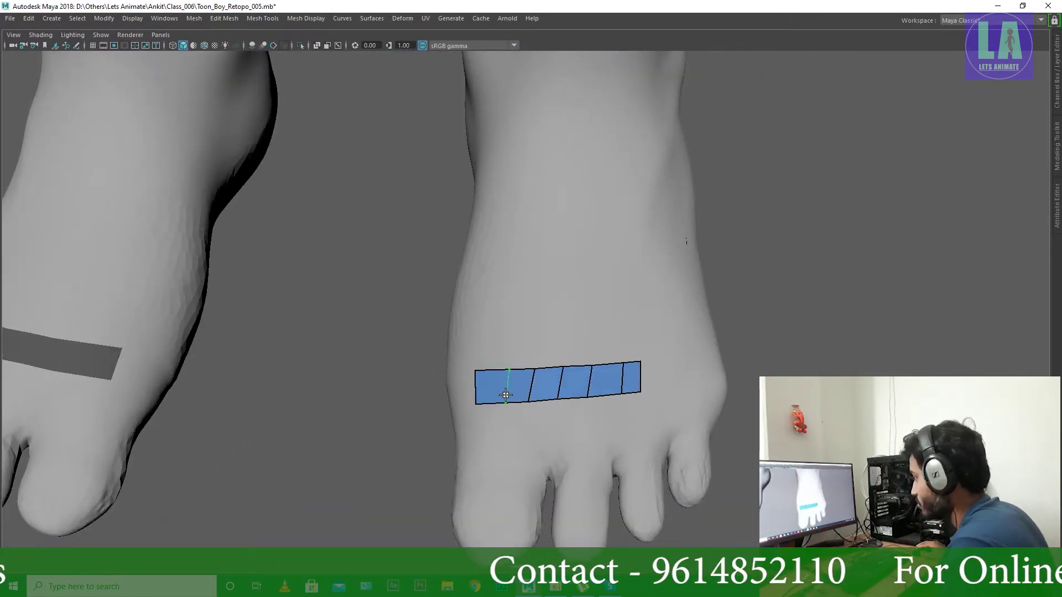
pyautogui.keyDown('alt'); pyautogui.moveTo(686, 242); pyautogui.dragTo(635, 398, button='right'); pyautogui.keyUp('alt')
pyautogui.moveTo(635, 398)
pyautogui.keyDown('alt'); pyautogui.mouseDown()
pyautogui.moveTo(450, 426)
pyautogui.moveTo(485, 403)
pyautogui.mouseUp(); pyautogui.keyUp('alt')
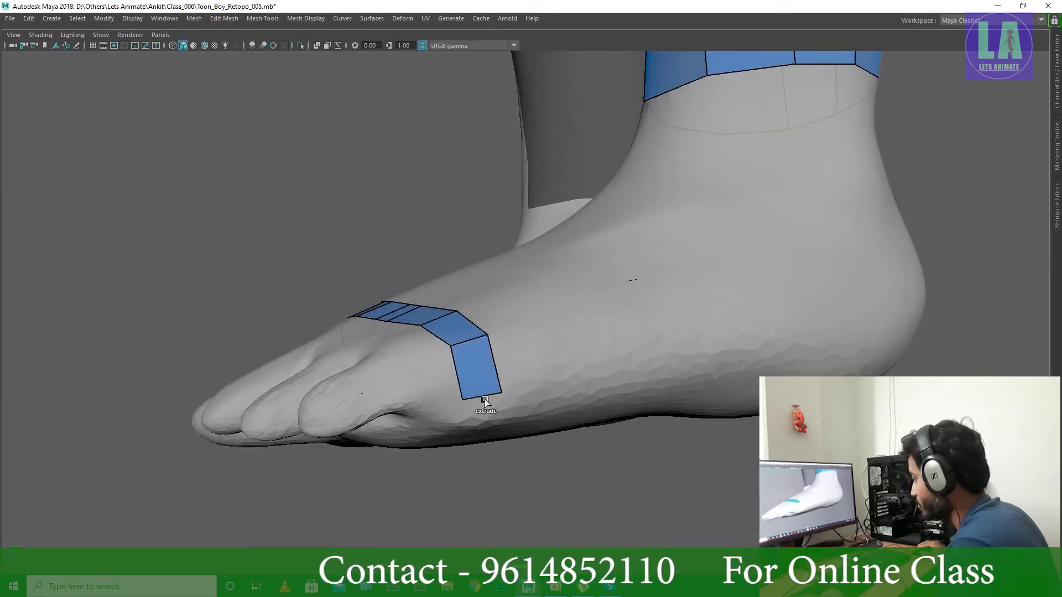
pyautogui.keyDown('alt'); pyautogui.moveTo(486, 403); pyautogui.dragTo(375, 241, button='right'); pyautogui.keyUp('alt')
pyautogui.keyDown('alt'); pyautogui.moveTo(374, 242); pyautogui.dragTo(379, 381); pyautogui.keyUp('alt')
pyautogui.keyDown('alt'); pyautogui.moveTo(380, 381); pyautogui.dragTo(358, 255, button='right'); pyautogui.keyUp('alt')
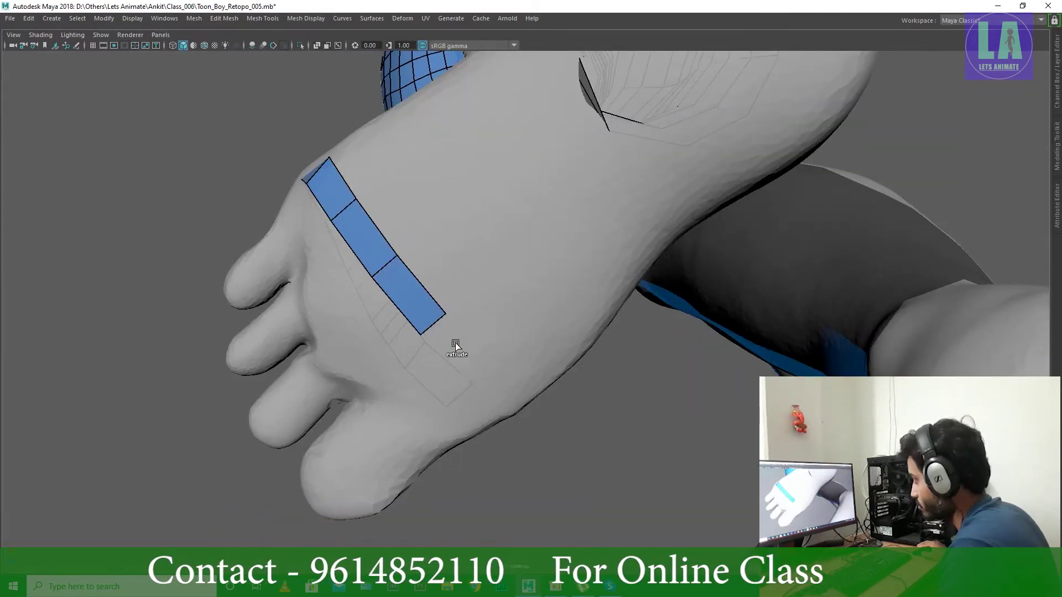
pyautogui.keyDown('alt'); pyautogui.moveTo(456, 343); pyautogui.dragTo(636, 387); pyautogui.keyUp('alt')
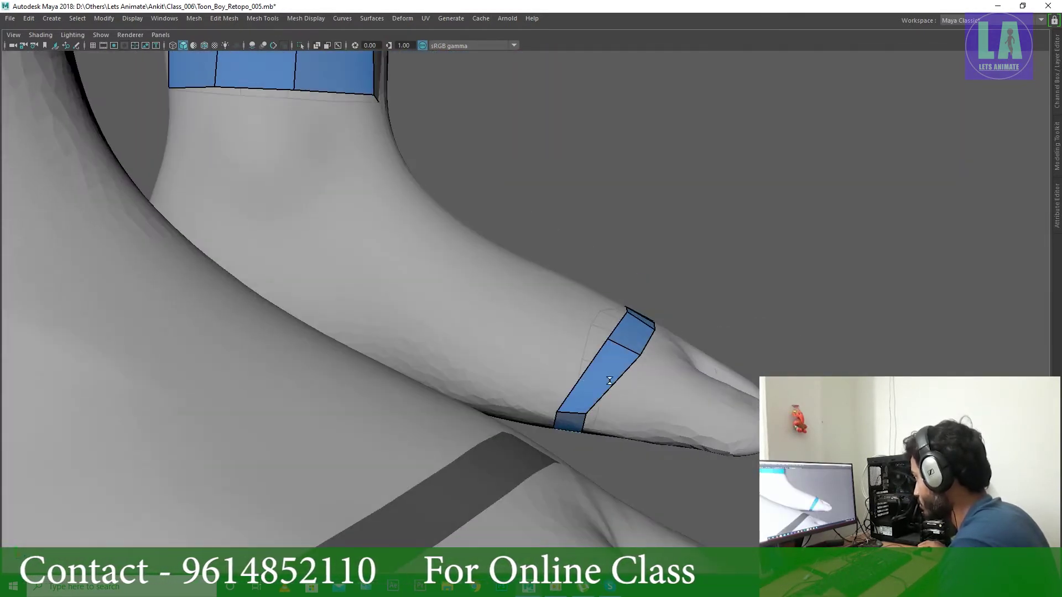
pyautogui.moveTo(636, 387)
pyautogui.keyDown('alt'); pyautogui.mouseDown(button='right')
pyautogui.moveTo(698, 406)
pyautogui.moveTo(608, 360)
pyautogui.mouseUp(button='right'); pyautogui.keyUp('alt')
# Step: Expand the viewport and review the foot's quad grid from several angles
pyautogui.hotkey('ctrl', 'space')
pyautogui.hotkey('ctrl', 'space')
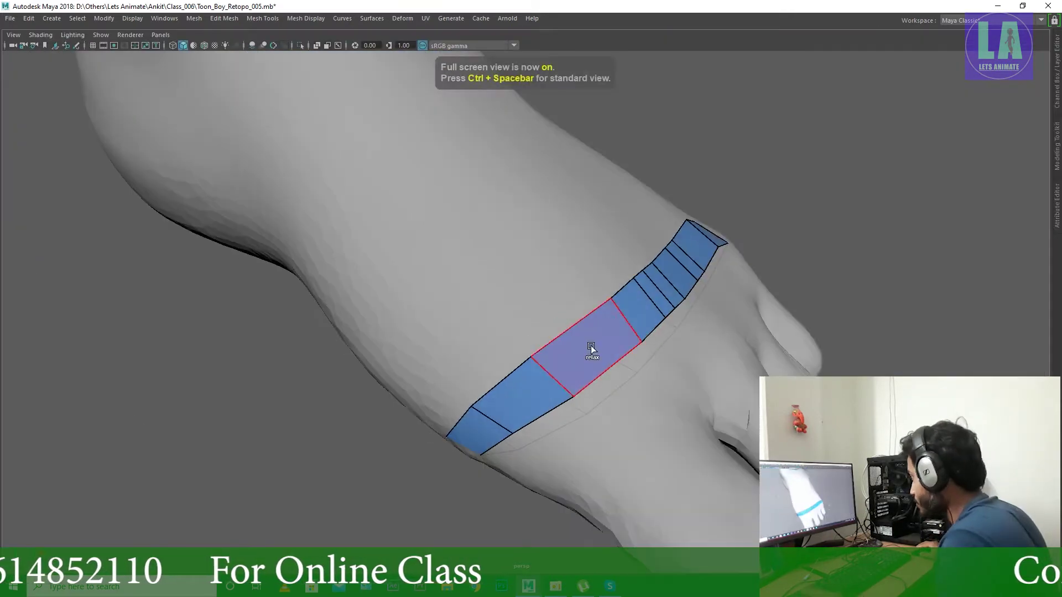
pyautogui.keyDown('alt'); pyautogui.moveTo(532, 357); pyautogui.dragTo(476, 369); pyautogui.keyUp('alt')
pyautogui.moveTo(840, 218)
pyautogui.keyDown('alt'); pyautogui.mouseDown()
pyautogui.moveTo(500, 351)
pyautogui.moveTo(500, 296)
pyautogui.moveTo(520, 387)
pyautogui.moveTo(540, 356)
pyautogui.moveTo(502, 434)
pyautogui.mouseUp(); pyautogui.keyUp('alt')
pyautogui.keyDown('alt'); pyautogui.moveTo(502, 433); pyautogui.dragTo(866, 346, button='right'); pyautogui.keyUp('alt')
pyautogui.moveTo(866, 346)
pyautogui.keyDown('alt'); pyautogui.mouseDown()
pyautogui.moveTo(550, 403)
pyautogui.moveTo(581, 303)
pyautogui.moveTo(657, 363)
pyautogui.moveTo(564, 360)
pyautogui.moveTo(575, 330)
pyautogui.moveTo(367, 311)
pyautogui.moveTo(466, 230)
pyautogui.moveTo(508, 327)
pyautogui.moveTo(480, 324)
pyautogui.moveTo(735, 440)
pyautogui.moveTo(597, 391)
pyautogui.moveTo(521, 404)
pyautogui.moveTo(728, 408)
pyautogui.mouseUp(); pyautogui.keyUp('alt')
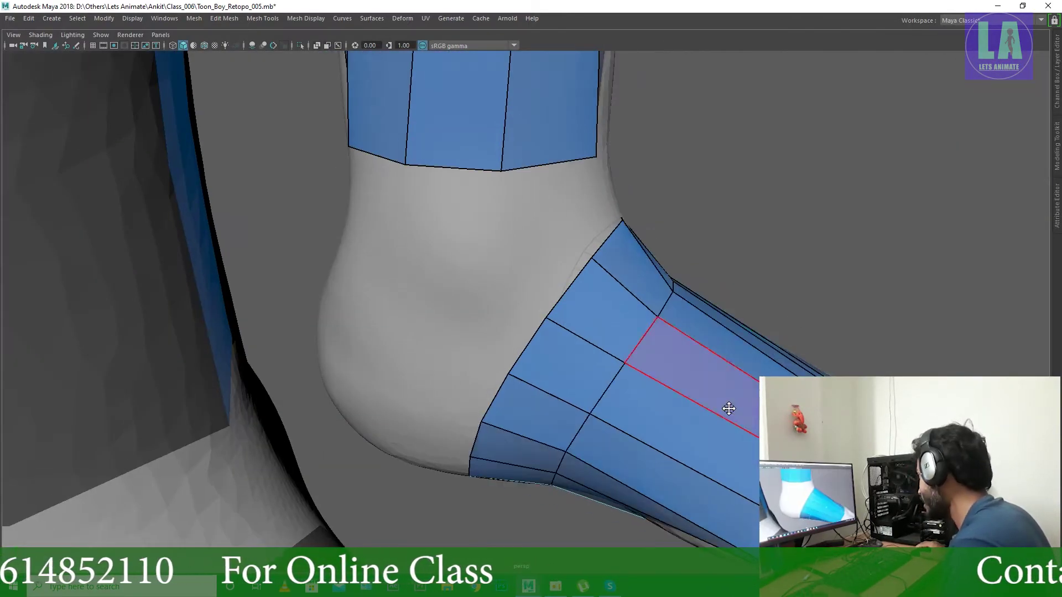
pyautogui.moveTo(820, 347)
pyautogui.keyDown('alt'); pyautogui.mouseDown()
pyautogui.moveTo(486, 407)
pyautogui.moveTo(608, 332)
pyautogui.moveTo(742, 434)
pyautogui.moveTo(745, 334)
pyautogui.moveTo(474, 357)
pyautogui.mouseUp(); pyautogui.keyUp('alt')
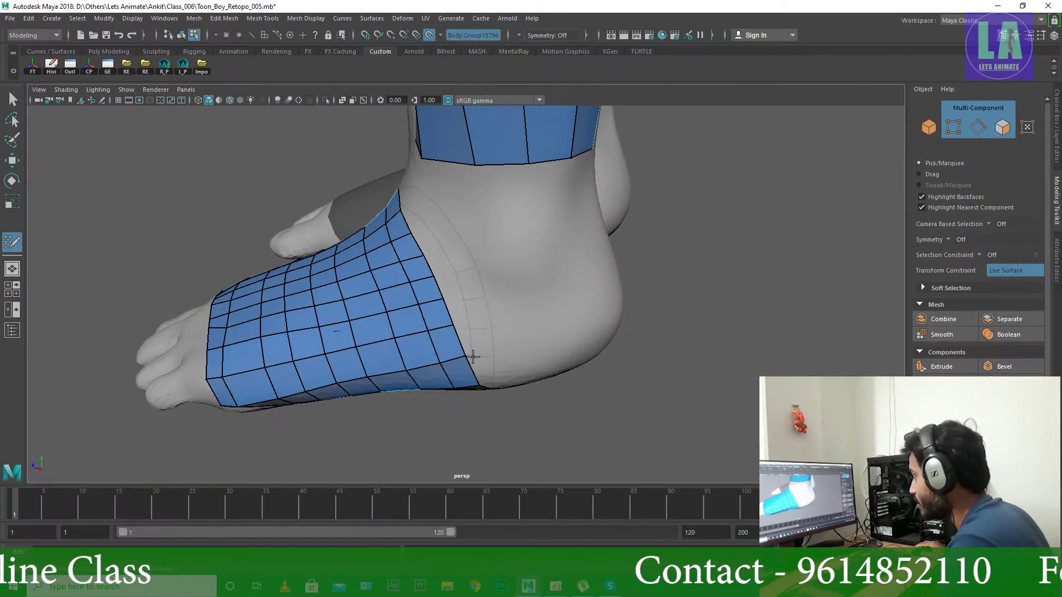
# Step: Orbit from the foot up to inspect the neck and shoulder retopology
pyautogui.keyDown('alt'); pyautogui.moveTo(617, 321); pyautogui.dragTo(419, 183); pyautogui.keyUp('alt')
pyautogui.keyDown('alt'); pyautogui.moveTo(732, 237); pyautogui.dragTo(635, 407); pyautogui.keyUp('alt')
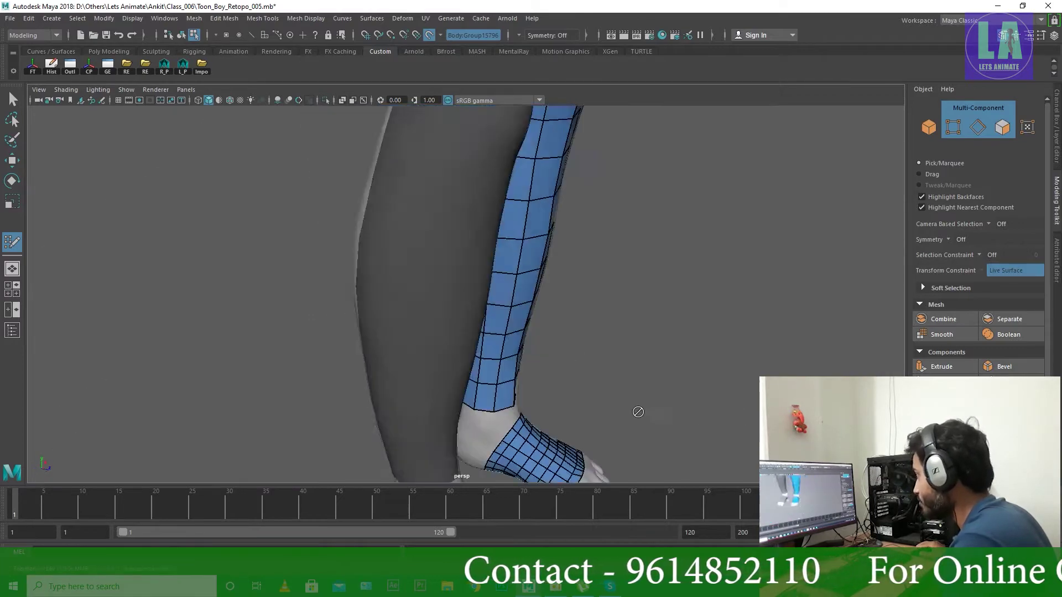
pyautogui.moveTo(635, 408)
pyautogui.keyDown('alt'); pyautogui.mouseDown(button='right')
pyautogui.moveTo(544, 376)
pyautogui.moveTo(654, 351)
pyautogui.mouseUp(button='right'); pyautogui.keyUp('alt')
pyautogui.keyDown('alt'); pyautogui.moveTo(654, 351); pyautogui.dragTo(531, 320, button='middle'); pyautogui.keyUp('alt')
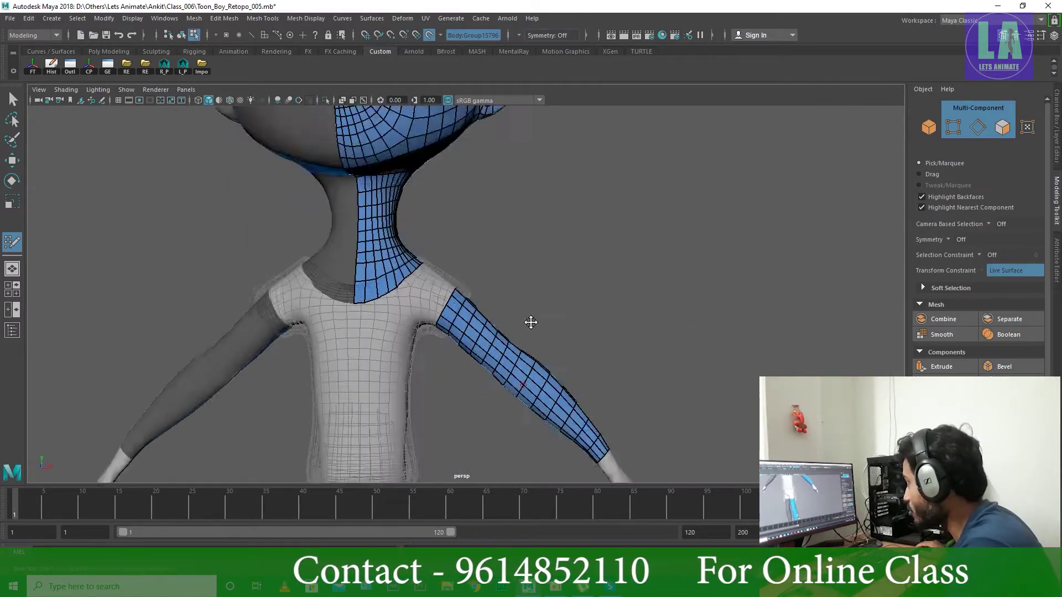
pyautogui.keyDown('alt'); pyautogui.moveTo(531, 320); pyautogui.dragTo(609, 327, button='right'); pyautogui.keyUp('alt')
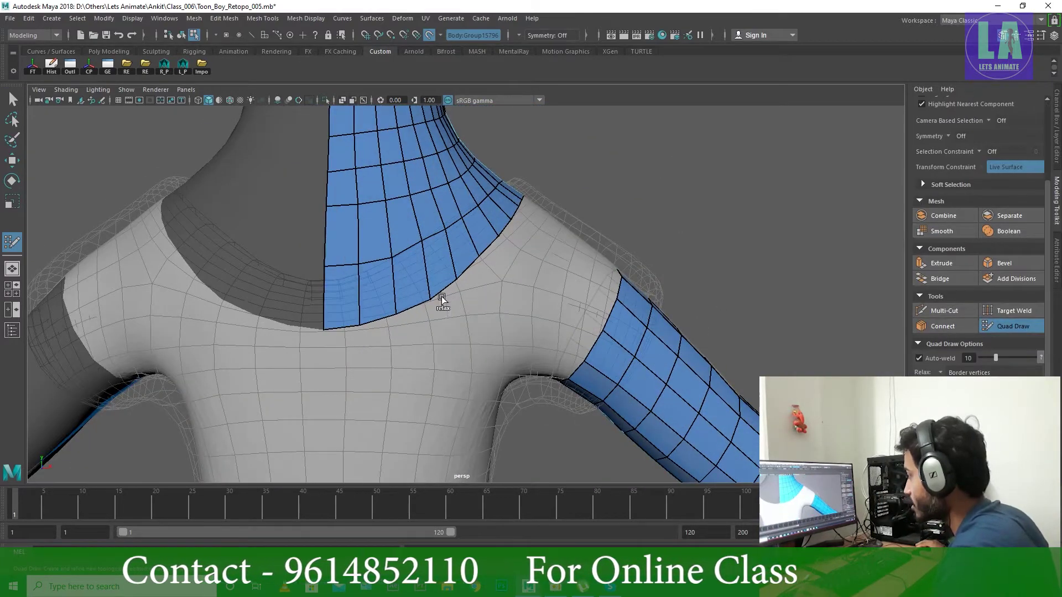
pyautogui.moveTo(442, 299)
pyautogui.keyDown('alt'); pyautogui.mouseDown()
pyautogui.moveTo(237, 386)
pyautogui.moveTo(467, 269)
pyautogui.moveTo(358, 260)
pyautogui.moveTo(362, 208)
pyautogui.moveTo(339, 294)
pyautogui.moveTo(494, 350)
pyautogui.mouseUp(); pyautogui.keyUp('alt')
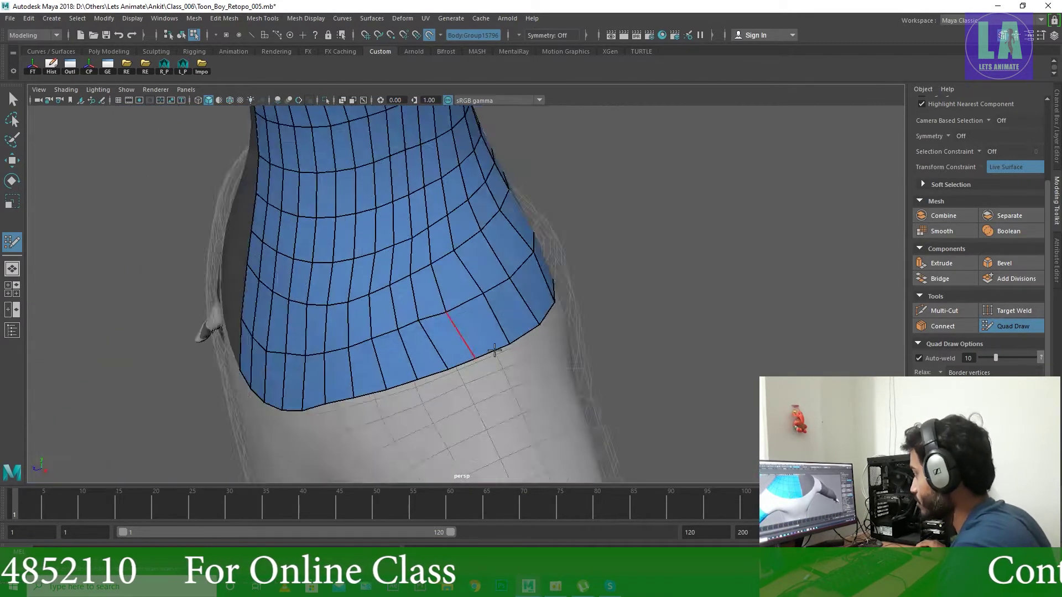
pyautogui.keyDown('alt'); pyautogui.moveTo(494, 350); pyautogui.dragTo(491, 374, button='right'); pyautogui.keyUp('alt')
pyautogui.keyDown('alt'); pyautogui.moveTo(490, 374); pyautogui.dragTo(404, 386); pyautogui.keyUp('alt')
pyautogui.keyDown('alt'); pyautogui.moveTo(403, 386); pyautogui.dragTo(791, 253, button='right'); pyautogui.keyUp('alt')
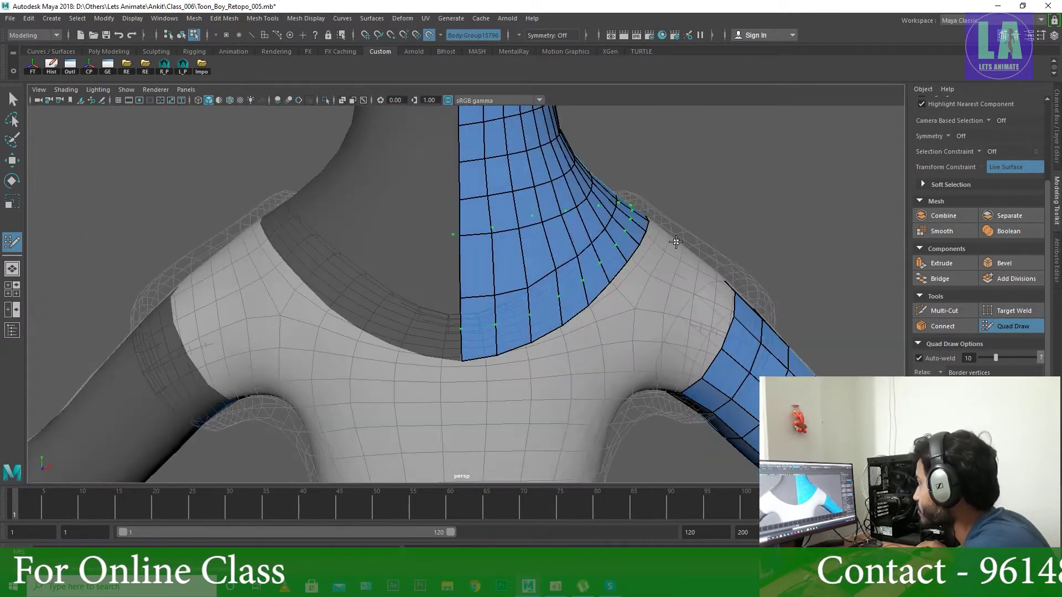
pyautogui.scroll(-3, 676, 241)
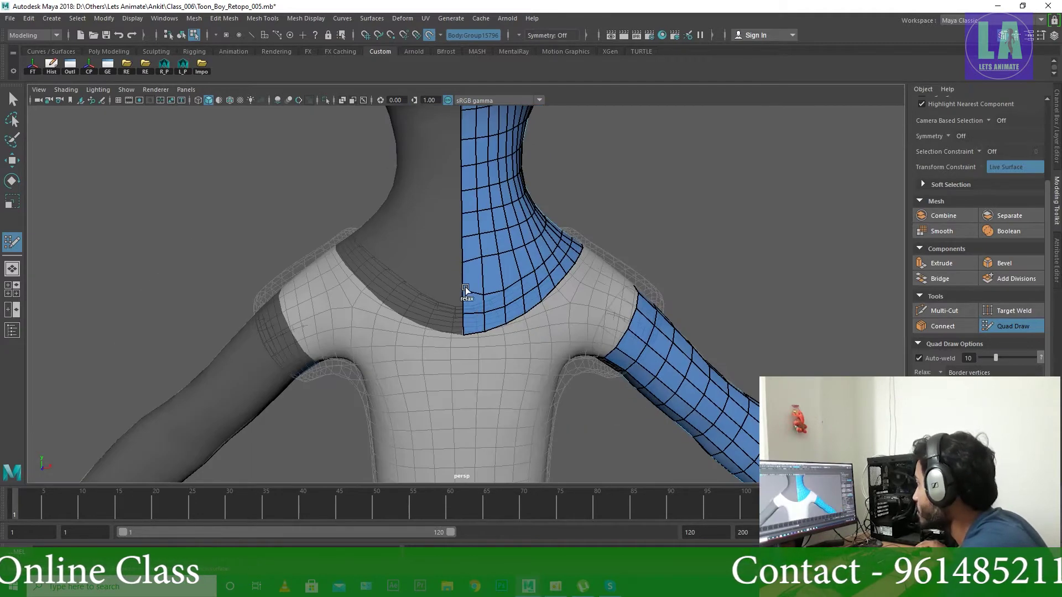
pyautogui.keyDown('alt'); pyautogui.moveTo(465, 289); pyautogui.dragTo(474, 276); pyautogui.keyUp('alt')
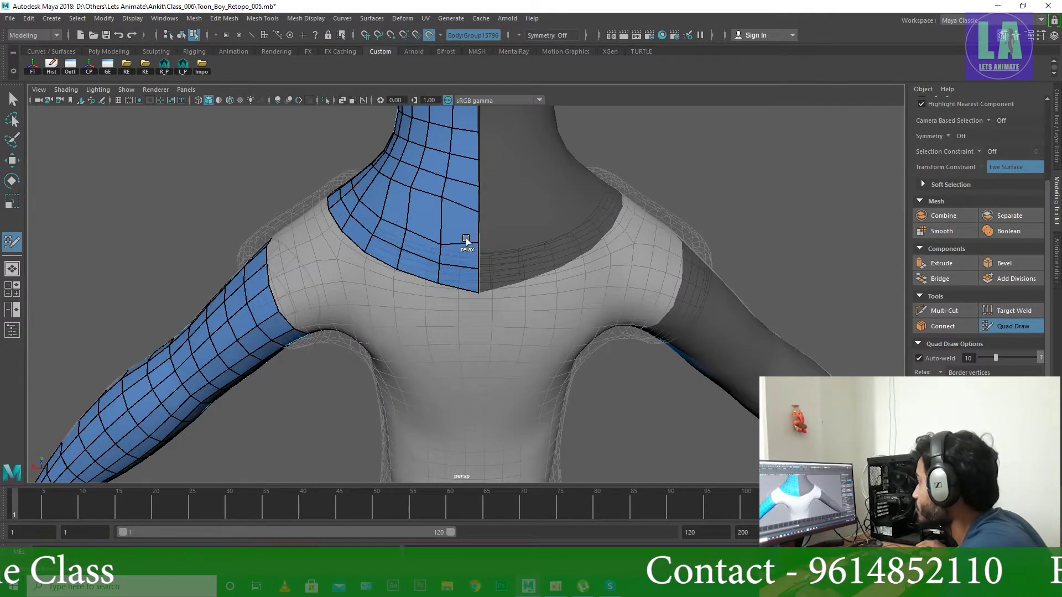
pyautogui.scroll(-2, 466, 239)
pyautogui.scroll(3, 513, 315)
pyautogui.keyDown('alt'); pyautogui.moveTo(466, 238); pyautogui.dragTo(511, 325); pyautogui.keyUp('alt')
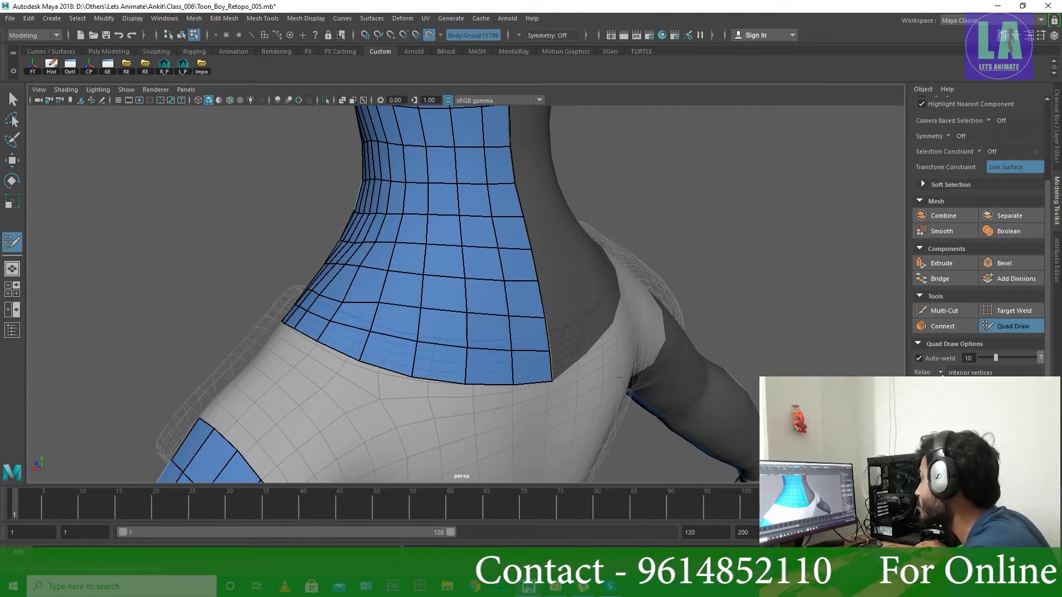
pyautogui.moveTo(678, 292)
pyautogui.keyDown('alt'); pyautogui.mouseDown()
pyautogui.moveTo(479, 332)
pyautogui.moveTo(532, 297)
pyautogui.mouseUp(); pyautogui.keyUp('alt')
pyautogui.moveTo(354, 356)
pyautogui.keyDown('alt'); pyautogui.mouseDown()
pyautogui.moveTo(398, 310)
pyautogui.moveTo(470, 284)
pyautogui.mouseUp(); pyautogui.keyUp('alt')
pyautogui.moveTo(331, 349)
pyautogui.keyDown('alt'); pyautogui.mouseDown()
pyautogui.moveTo(535, 285)
pyautogui.moveTo(467, 350)
pyautogui.moveTo(566, 345)
pyautogui.moveTo(637, 251)
pyautogui.moveTo(608, 310)
pyautogui.moveTo(730, 327)
pyautogui.mouseUp(); pyautogui.keyUp('alt')
pyautogui.scroll(-5, 467, 351)
pyautogui.scroll(2, 691, 320)
# Step: Save the scene as Toon_Boy_Retopo_006.mb
pyautogui.hotkey('ctrl', 'shift', 's')
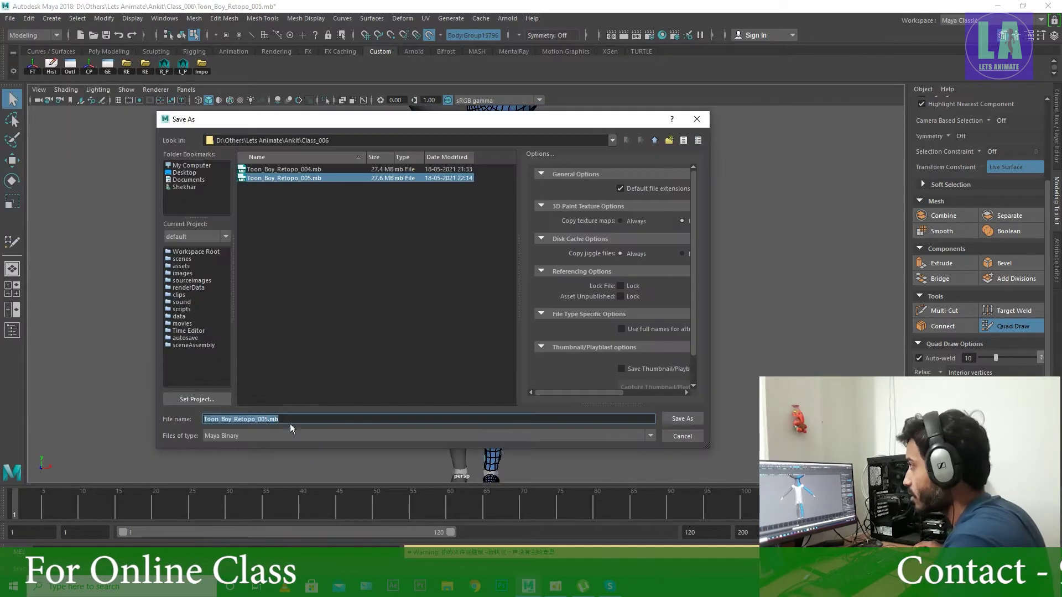
pyautogui.press('Return')
pyautogui.hotkey('ctrl', 'space')
# Step: Turn to the rear of the heels and draw the first quad strip around the heel
pyautogui.scroll(5, 550, 308)
pyautogui.scroll(3, 550, 307)
pyautogui.moveTo(548, 327)
pyautogui.mouseDown()
pyautogui.moveTo(569, 339)
pyautogui.moveTo(432, 384)
pyautogui.mouseUp()
pyautogui.moveTo(309, 346)
pyautogui.mouseDown()
pyautogui.moveTo(363, 337)
pyautogui.moveTo(355, 319)
pyautogui.moveTo(332, 336)
pyautogui.moveTo(396, 346)
pyautogui.mouseUp()
# Step: Extend new quads from the heel band edge along the back of the heel
pyautogui.scroll(3, 396, 346)
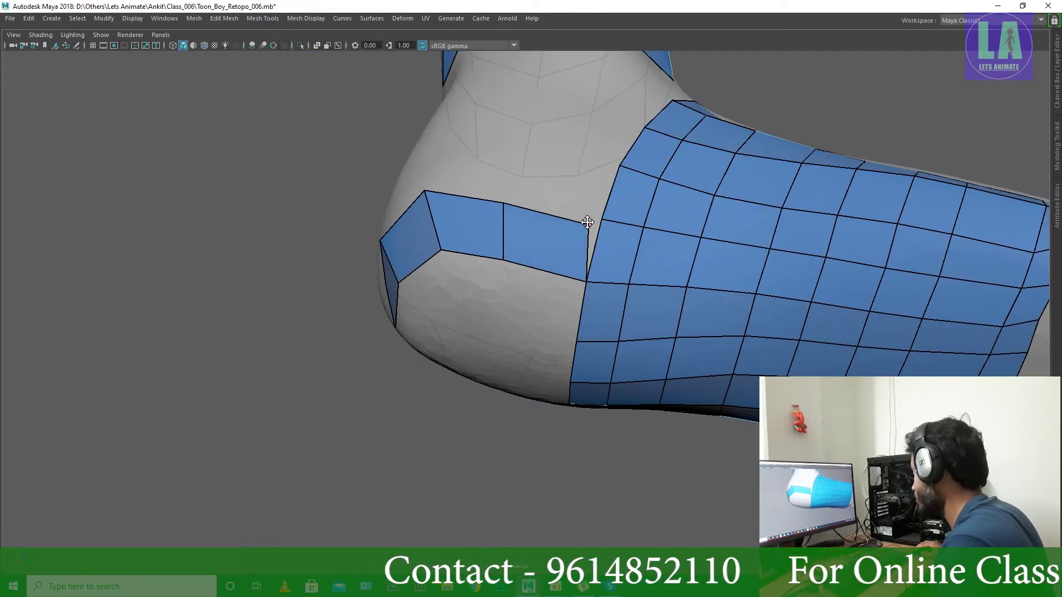
pyautogui.scroll(-5, 587, 222)
pyautogui.moveTo(587, 222)
pyautogui.keyDown('alt'); pyautogui.mouseDown()
pyautogui.moveTo(487, 310)
pyautogui.moveTo(638, 360)
pyautogui.moveTo(622, 358)
pyautogui.mouseUp(); pyautogui.keyUp('alt')
pyautogui.moveTo(667, 306)
pyautogui.keyDown('alt'); pyautogui.mouseDown()
pyautogui.moveTo(747, 310)
pyautogui.moveTo(681, 320)
pyautogui.mouseUp(); pyautogui.keyUp('alt')
pyautogui.scroll(-5, 658, 354)
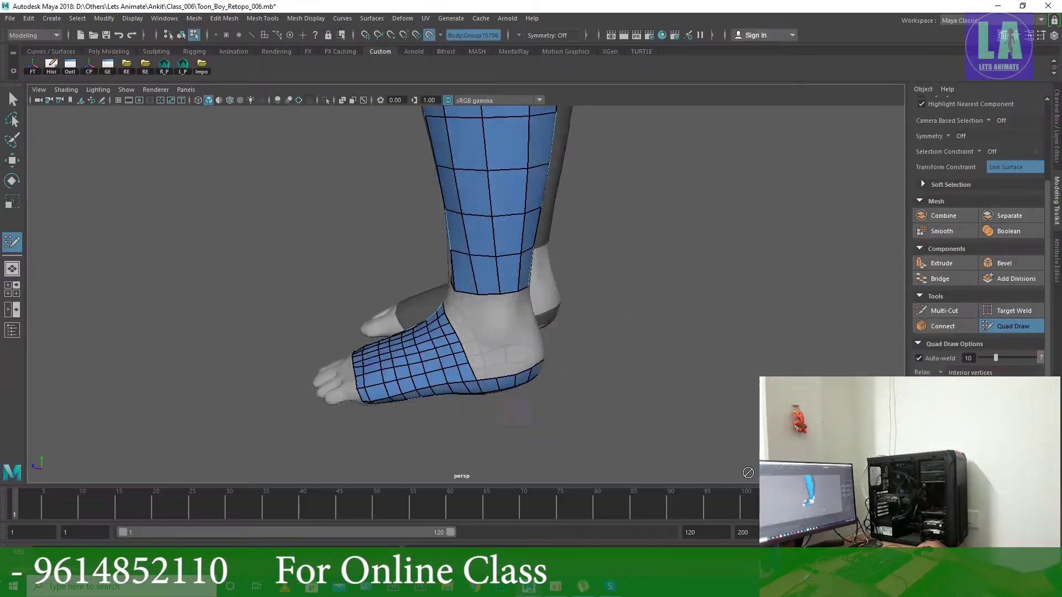
pyautogui.scroll(5, 735, 384)
pyautogui.moveTo(533, 356); pyautogui.dragTo(553, 326)
pyautogui.scroll(-5, 563, 339)
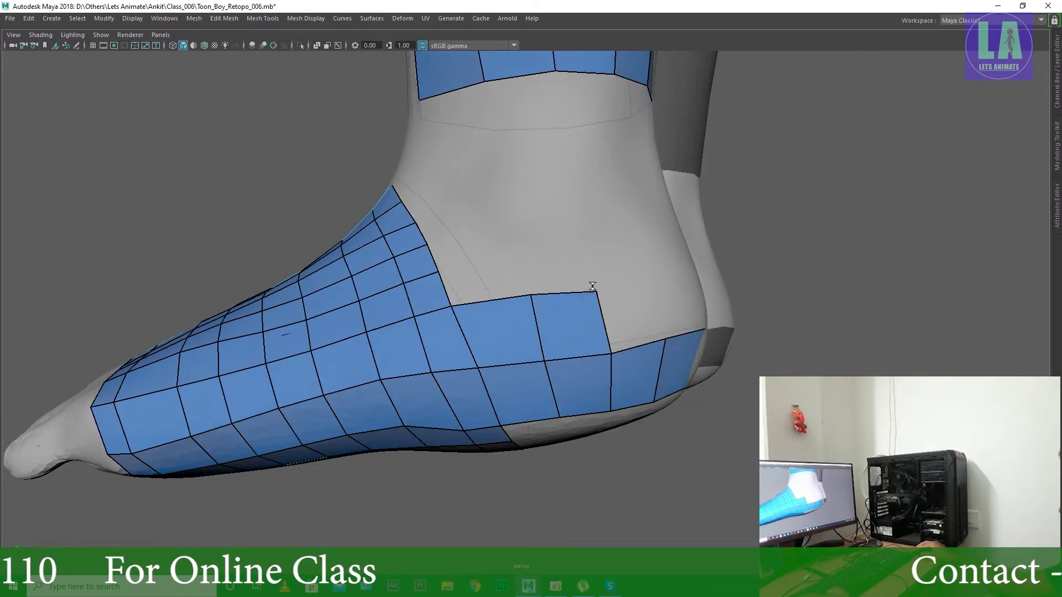
pyautogui.moveTo(588, 284)
pyautogui.keyDown('alt'); pyautogui.mouseDown()
pyautogui.moveTo(569, 339)
pyautogui.moveTo(575, 302)
pyautogui.mouseUp(); pyautogui.keyUp('alt')
pyautogui.scroll(5, 713, 489)
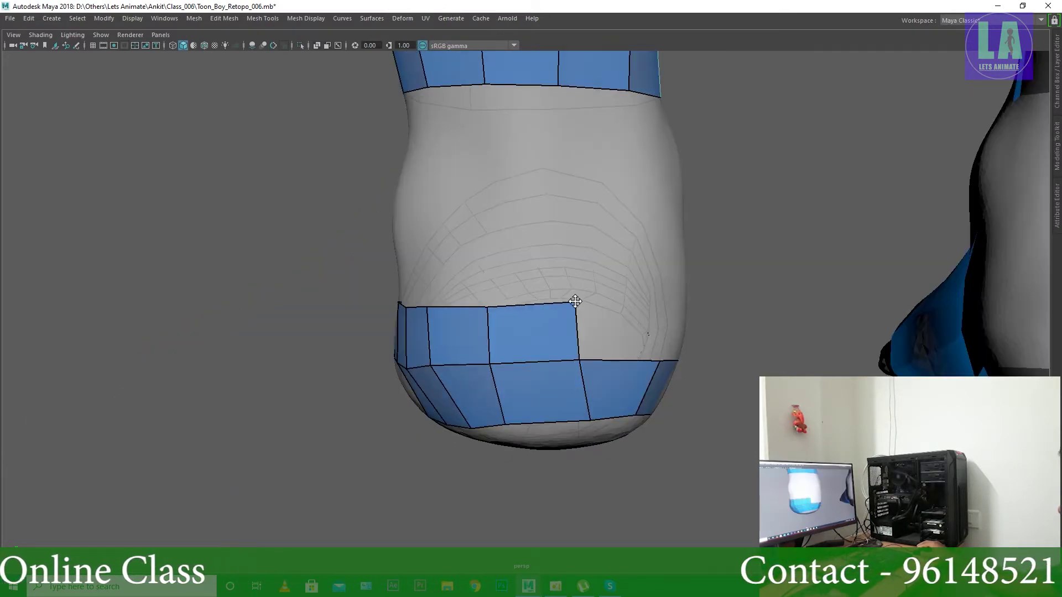
pyautogui.moveTo(619, 361); pyautogui.dragTo(635, 332)
pyautogui.moveTo(634, 332)
pyautogui.keyDown('alt'); pyautogui.mouseDown()
pyautogui.moveTo(691, 453)
pyautogui.moveTo(487, 288)
pyautogui.mouseUp(); pyautogui.keyUp('alt')
pyautogui.scroll(3, 707, 473)
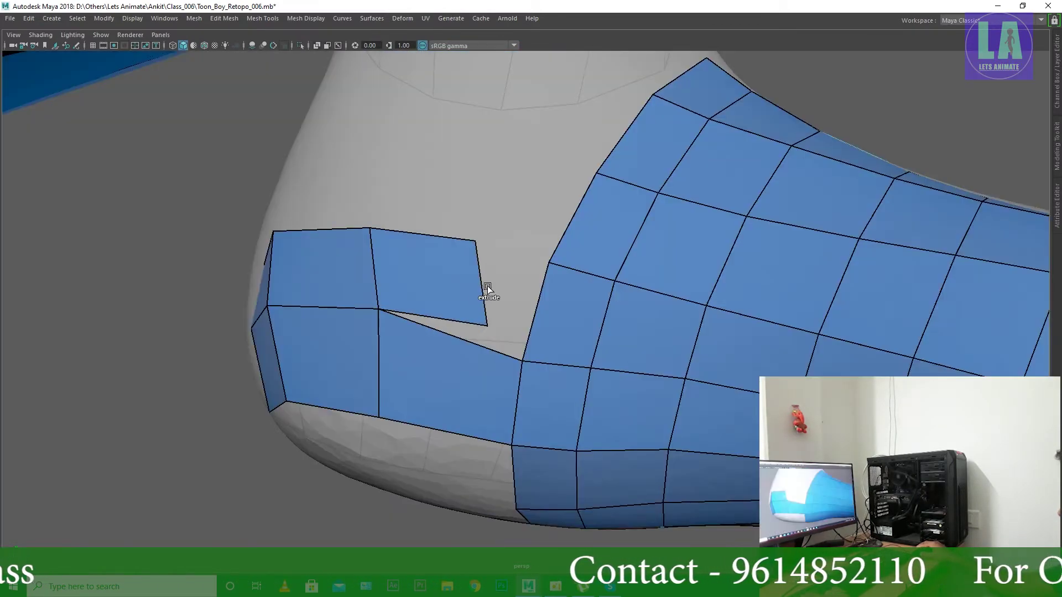
pyautogui.scroll(-5, 645, 374)
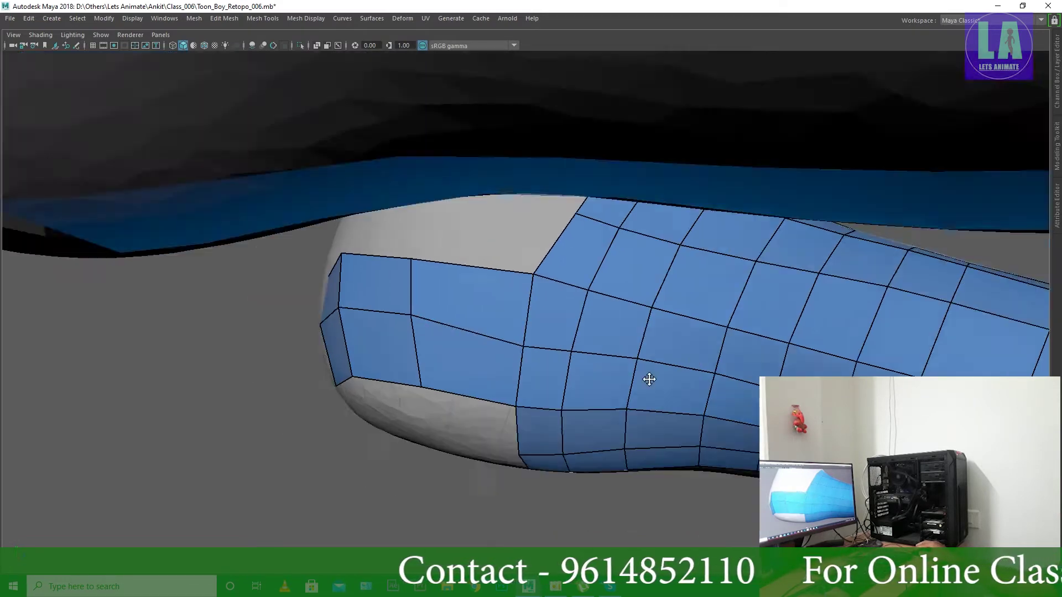
# Step: Extrude a quad up from the heel band's top edge and inspect the heel from behind
pyautogui.keyDown('alt'); pyautogui.moveTo(645, 375); pyautogui.dragTo(682, 209); pyautogui.keyUp('alt')
pyautogui.scroll(-5, 230, 164)
pyautogui.scroll(6, 727, 419)
pyautogui.scroll(3, 728, 419)
pyautogui.moveTo(498, 331); pyautogui.dragTo(513, 306)
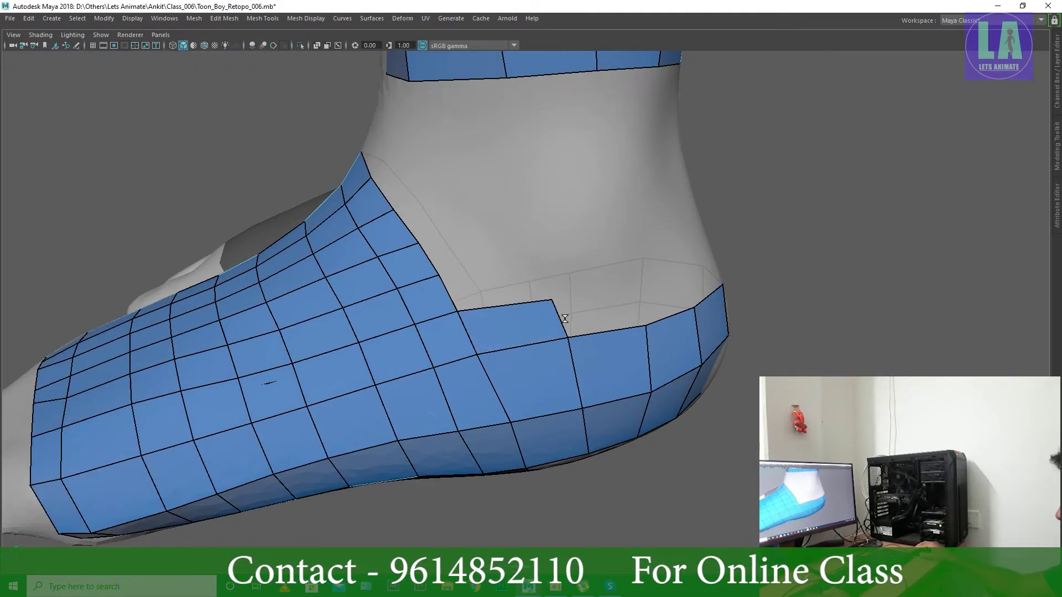
pyautogui.keyDown('alt'); pyautogui.moveTo(588, 276); pyautogui.dragTo(545, 350); pyautogui.keyUp('alt')
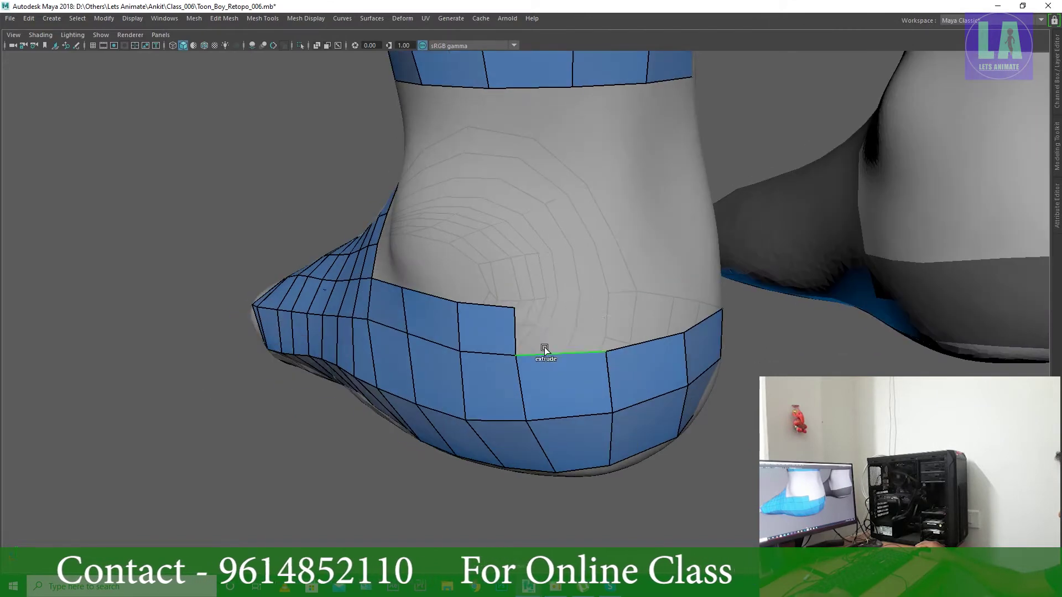
pyautogui.moveTo(606, 306)
pyautogui.keyDown('alt'); pyautogui.mouseDown()
pyautogui.moveTo(547, 332)
pyautogui.moveTo(523, 395)
pyautogui.mouseUp(); pyautogui.keyUp('alt')
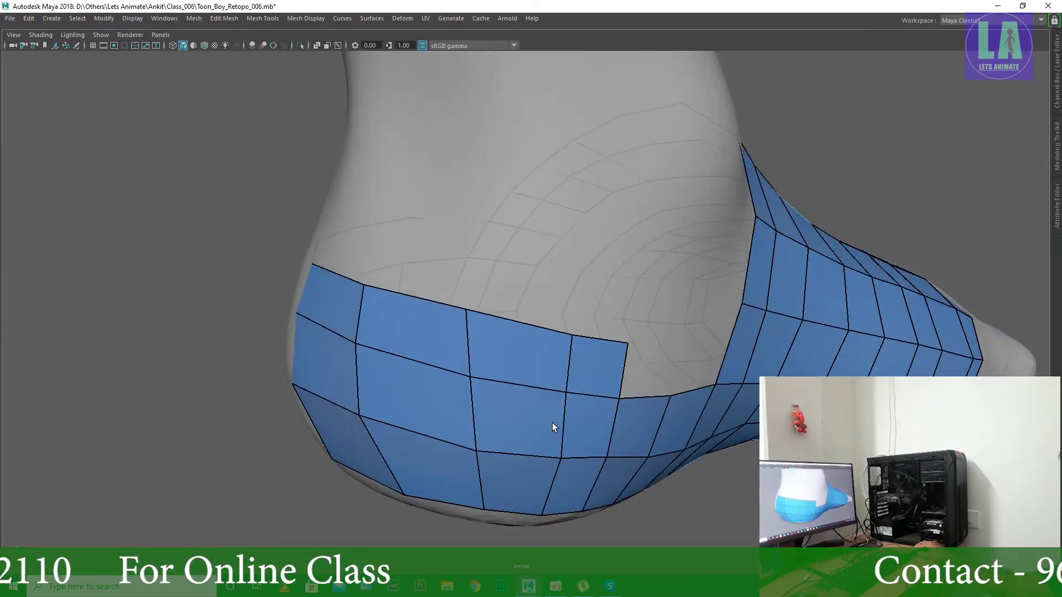
pyautogui.keyDown('alt'); pyautogui.moveTo(553, 428); pyautogui.dragTo(537, 197); pyautogui.keyUp('alt')
pyautogui.keyDown('alt'); pyautogui.moveTo(610, 237); pyautogui.dragTo(679, 213); pyautogui.keyUp('alt')
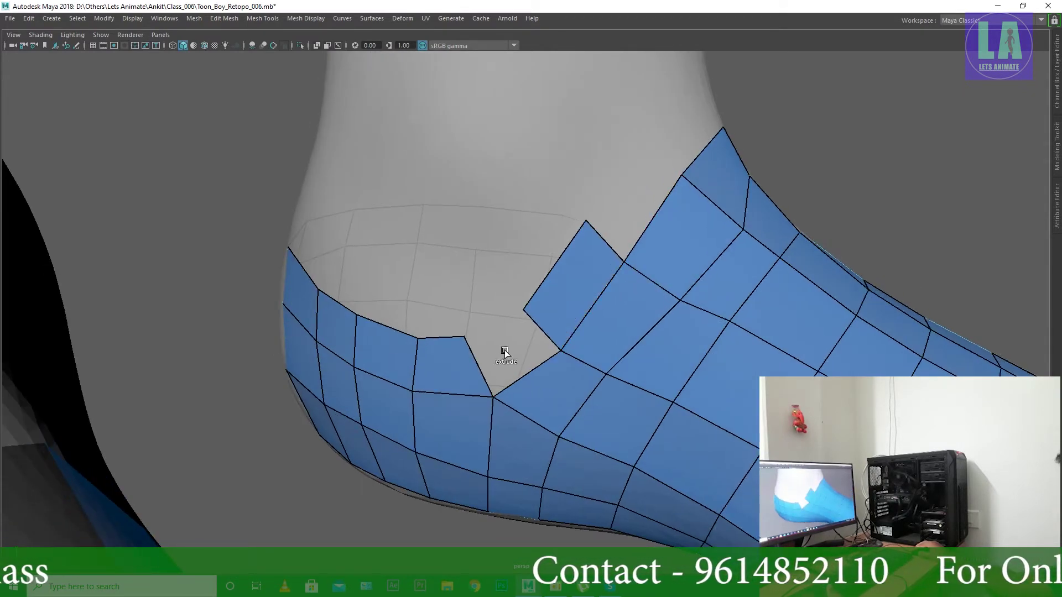
pyautogui.scroll(-3, 557, 350)
pyautogui.moveTo(626, 334)
pyautogui.keyDown('alt'); pyautogui.mouseDown()
pyautogui.moveTo(703, 279)
pyautogui.moveTo(338, 267)
pyautogui.moveTo(612, 358)
pyautogui.moveTo(526, 339)
pyautogui.moveTo(469, 356)
pyautogui.moveTo(474, 407)
pyautogui.moveTo(490, 290)
pyautogui.moveTo(469, 325)
pyautogui.moveTo(430, 252)
pyautogui.mouseUp(); pyautogui.keyUp('alt')
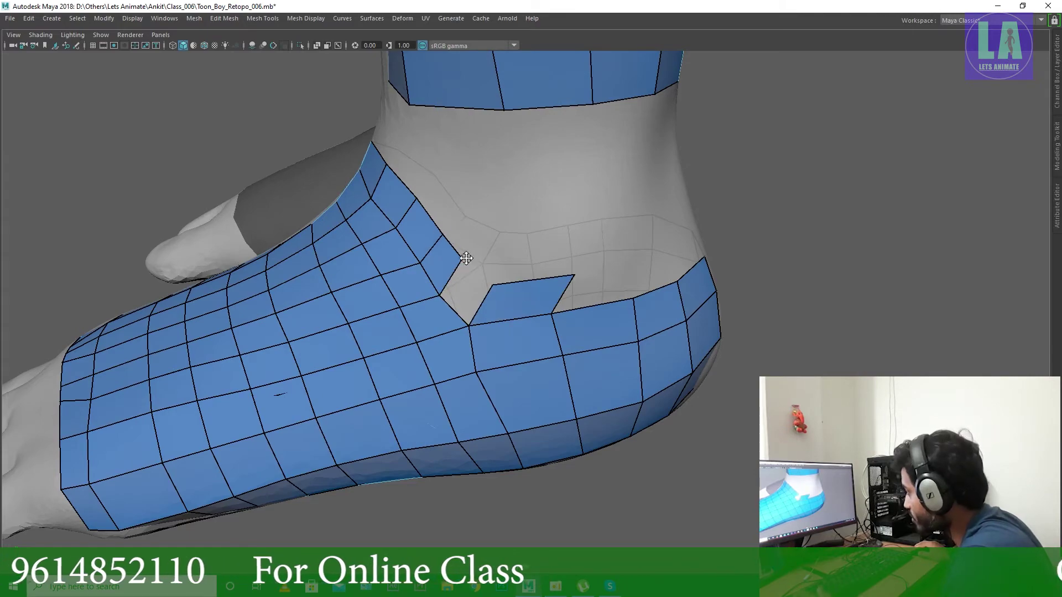
# Step: Add a quad from the shoe band edge so the heel joins the foot-top grid
pyautogui.moveTo(489, 284)
pyautogui.keyDown('alt'); pyautogui.mouseDown()
pyautogui.moveTo(552, 287)
pyautogui.moveTo(523, 308)
pyautogui.moveTo(459, 297)
pyautogui.moveTo(545, 302)
pyautogui.mouseUp(); pyautogui.keyUp('alt')
pyautogui.moveTo(544, 301)
pyautogui.keyDown('alt'); pyautogui.mouseDown()
pyautogui.moveTo(517, 334)
pyautogui.moveTo(692, 384)
pyautogui.moveTo(621, 391)
pyautogui.moveTo(791, 330)
pyautogui.moveTo(647, 302)
pyautogui.mouseUp(); pyautogui.keyUp('alt')
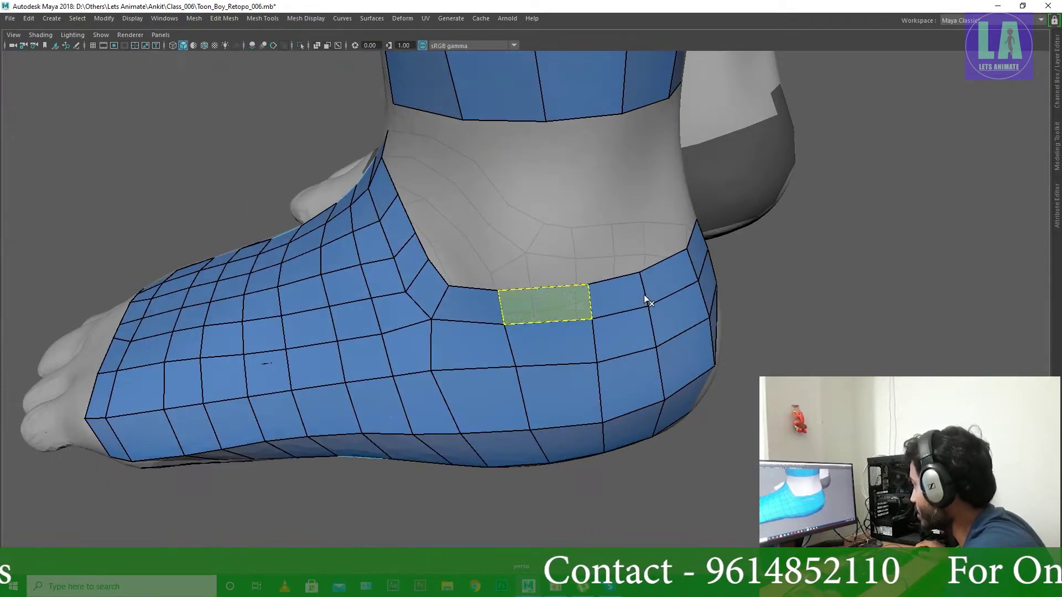
pyautogui.moveTo(266, 364)
pyautogui.keyDown('alt'); pyautogui.mouseDown()
pyautogui.moveTo(485, 473)
pyautogui.moveTo(504, 287)
pyautogui.mouseUp(); pyautogui.keyUp('alt')
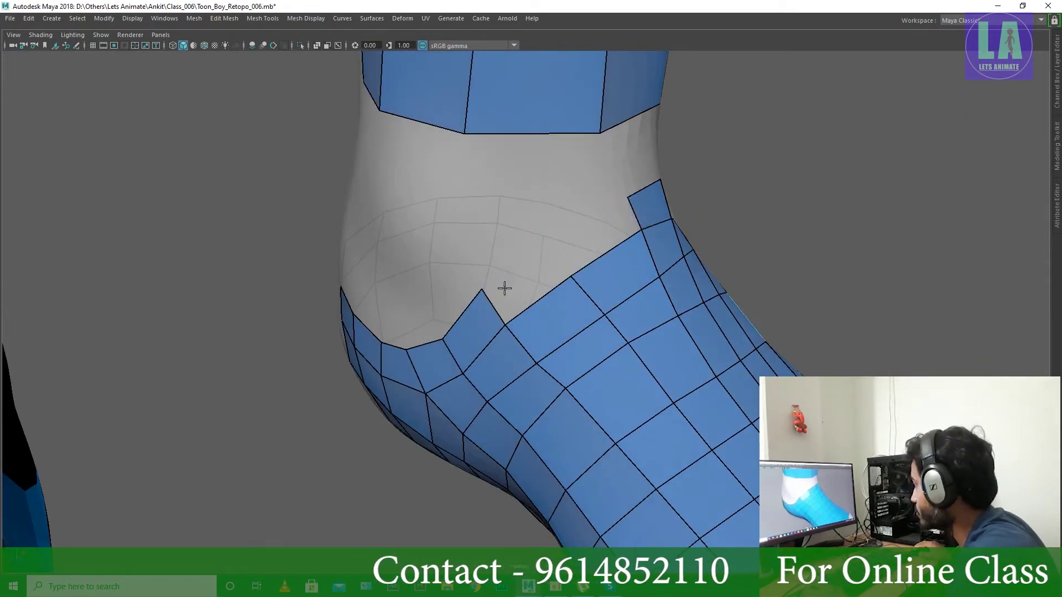
pyautogui.keyDown('alt'); pyautogui.moveTo(512, 337); pyautogui.dragTo(490, 323); pyautogui.keyUp('alt')
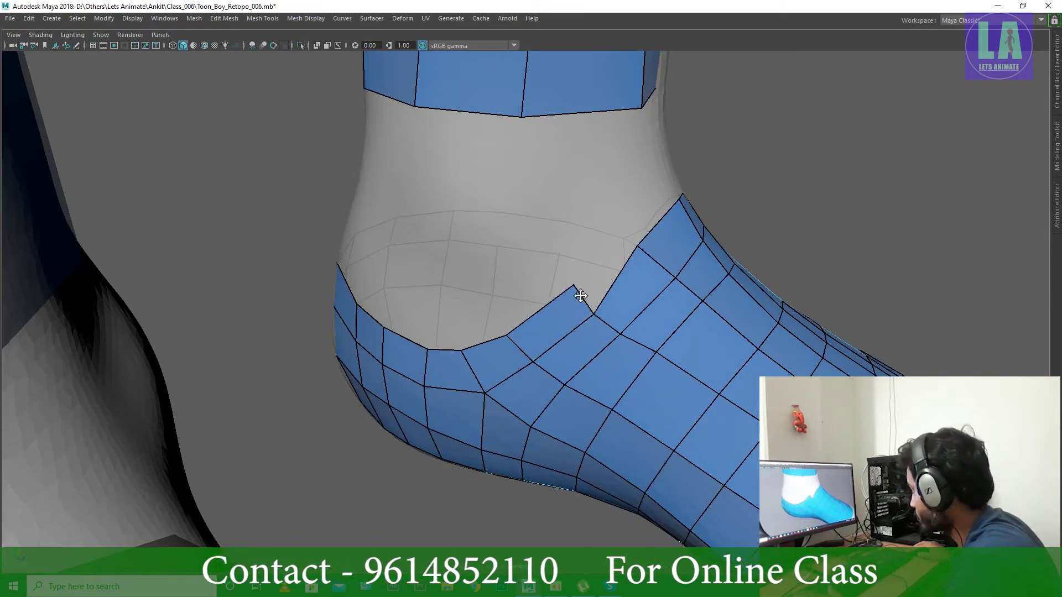
pyautogui.moveTo(624, 332)
pyautogui.keyDown('alt'); pyautogui.mouseDown()
pyautogui.moveTo(592, 328)
pyautogui.moveTo(553, 373)
pyautogui.moveTo(640, 308)
pyautogui.moveTo(621, 260)
pyautogui.moveTo(659, 398)
pyautogui.moveTo(847, 251)
pyautogui.moveTo(904, 163)
pyautogui.moveTo(863, 199)
pyautogui.mouseUp(); pyautogui.keyUp('alt')
pyautogui.scroll(-3, 592, 328)
pyautogui.scroll(-5, 621, 260)
pyautogui.scroll(5, 659, 399)
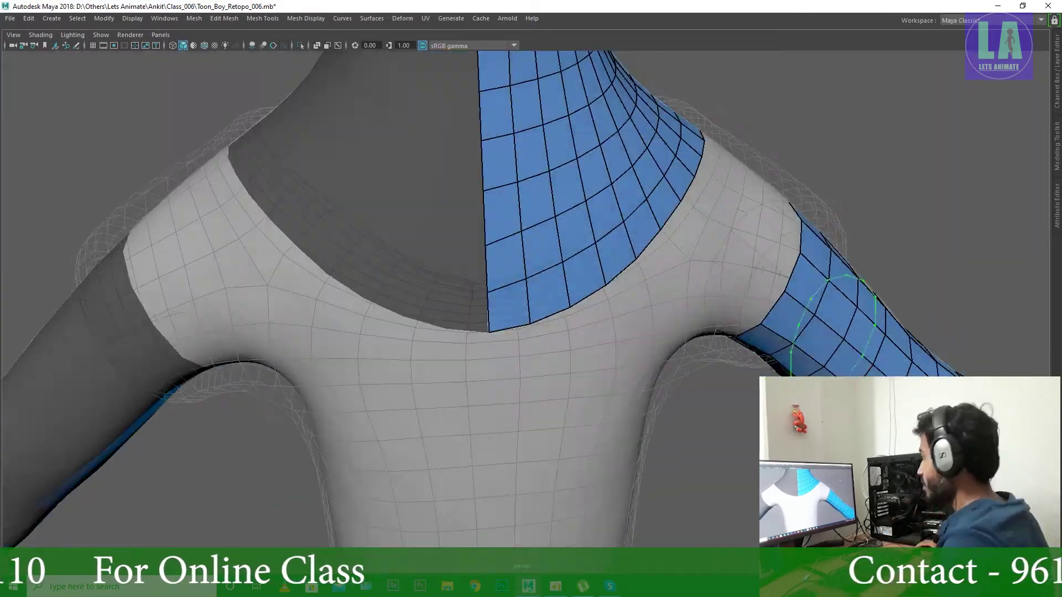
# Step: Restore the full interface and examine the T-shirt isolated, in wireframe and shaded
pyautogui.hotkey('ctrl', 'space')
pyautogui.scroll(-5, 71, 180)
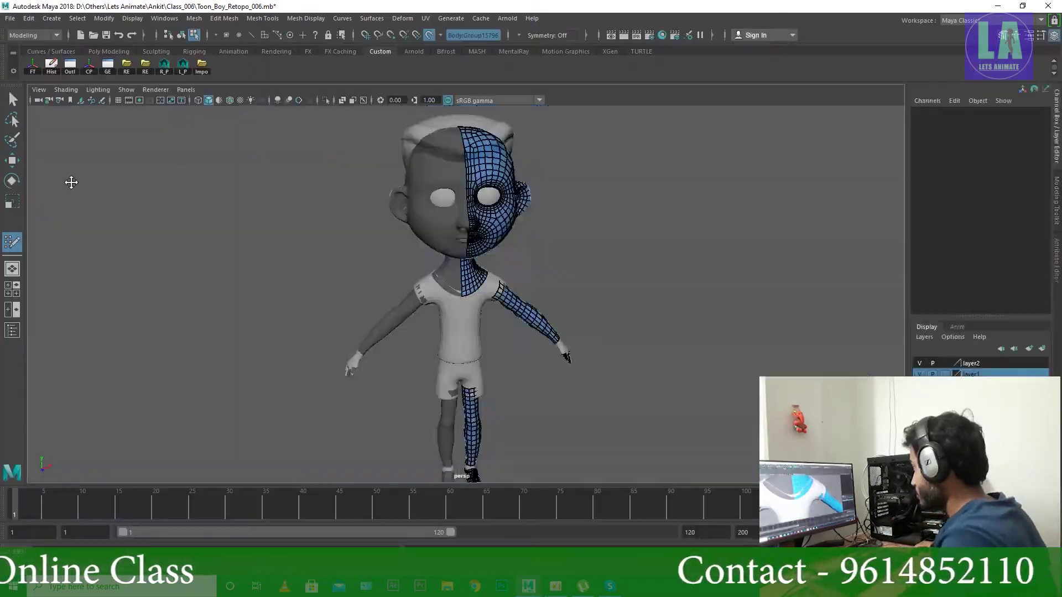
pyautogui.click(498, 310)
pyautogui.press('f')
pyautogui.scroll(3, 448, 250)
pyautogui.press('4')
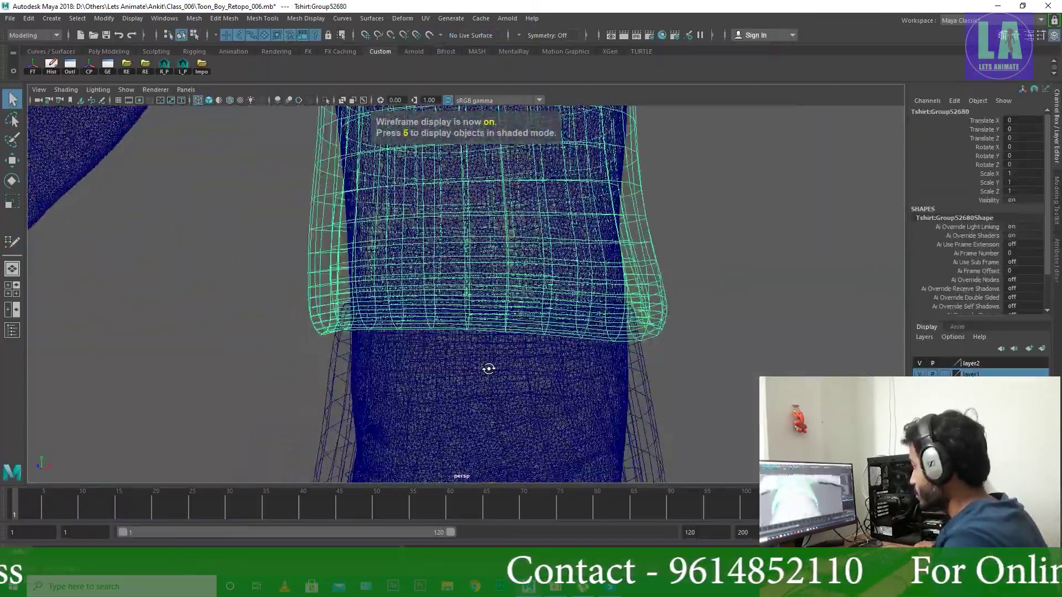
pyautogui.moveTo(486, 367)
pyautogui.keyDown('alt'); pyautogui.mouseDown()
pyautogui.moveTo(616, 273)
pyautogui.moveTo(687, 265)
pyautogui.moveTo(542, 281)
pyautogui.moveTo(279, 253)
pyautogui.moveTo(190, 318)
pyautogui.mouseUp(); pyautogui.keyUp('alt')
pyautogui.hotkey('ctrl', '1')
pyautogui.press('5')
# Step: Isolate the shorts and inspect their edge loops
pyautogui.click(126, 89)
pyautogui.click(262, 118)
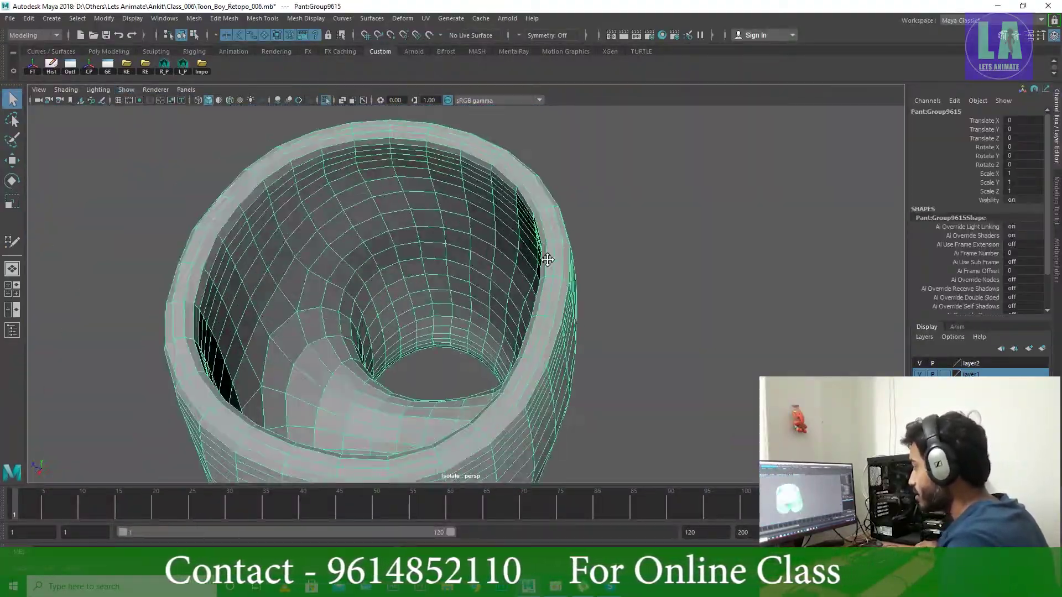
pyautogui.moveTo(262, 119)
pyautogui.keyDown('alt'); pyautogui.mouseDown()
pyautogui.moveTo(397, 223)
pyautogui.moveTo(386, 350)
pyautogui.moveTo(370, 352)
pyautogui.moveTo(466, 329)
pyautogui.mouseUp(); pyautogui.keyUp('alt')
pyautogui.click(400, 188)
pyautogui.press('w')
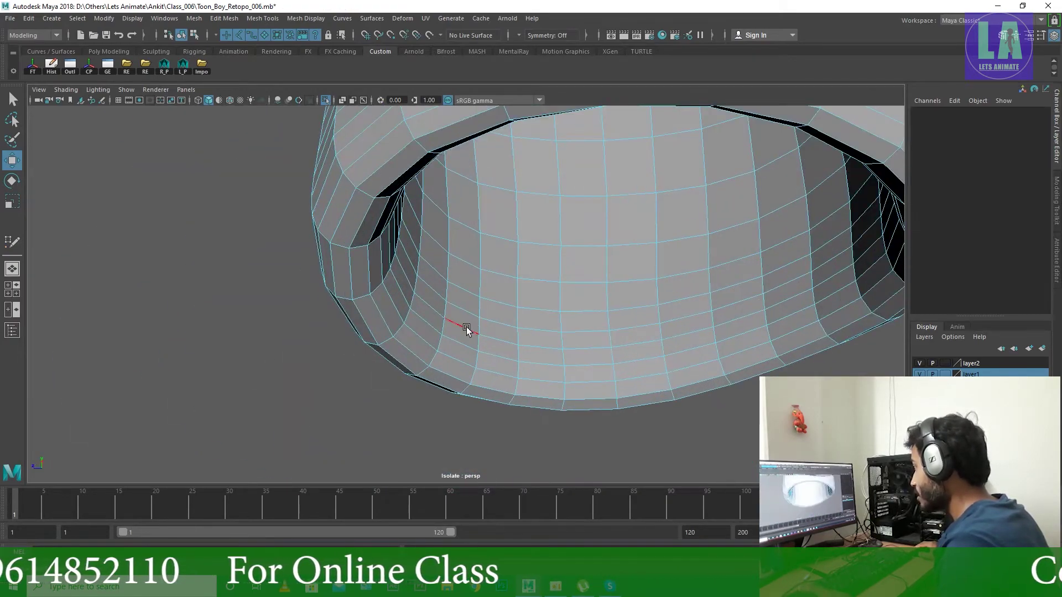
pyautogui.click(466, 329)
pyautogui.press('q')
pyautogui.moveTo(470, 230)
pyautogui.keyDown('alt'); pyautogui.mouseDown()
pyautogui.moveTo(579, 355)
pyautogui.moveTo(455, 241)
pyautogui.mouseUp(); pyautogui.keyUp('alt')
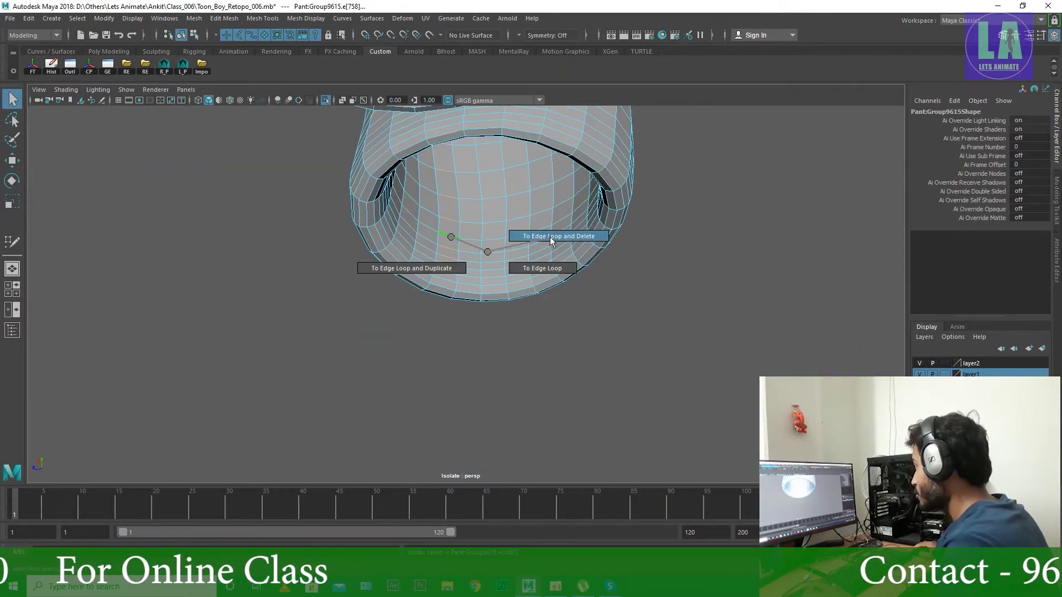
pyautogui.keyDown('ctrl'); pyautogui.moveTo(487, 251); pyautogui.dragTo(550, 240, button='right'); pyautogui.keyUp('ctrl')
pyautogui.moveTo(450, 237)
pyautogui.keyDown('alt'); pyautogui.mouseDown()
pyautogui.moveTo(405, 358)
pyautogui.moveTo(564, 350)
pyautogui.mouseUp(); pyautogui.keyUp('alt')
# Step: Turn isolation off so the whole toon boy shows again
pyautogui.click(126, 89)
pyautogui.moveTo(165, 109)
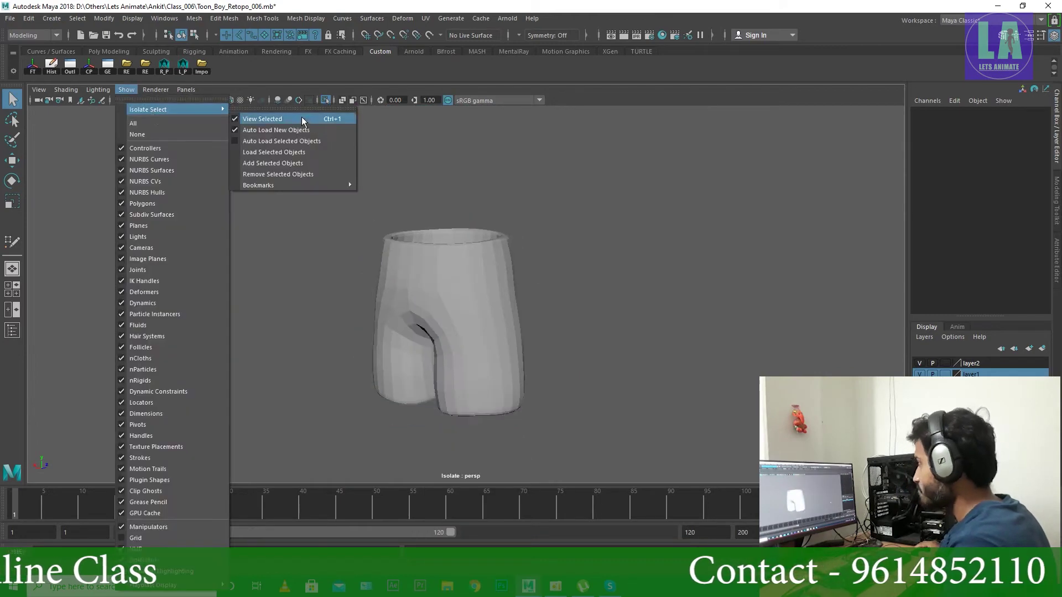
pyautogui.click(302, 119)
pyautogui.moveTo(302, 120)
pyautogui.keyDown('alt'); pyautogui.mouseDown()
pyautogui.moveTo(623, 304)
pyautogui.moveTo(526, 363)
pyautogui.mouseUp(); pyautogui.keyUp('alt')
pyautogui.scroll(-2, 487, 367)
pyautogui.scroll(-1, 487, 378)
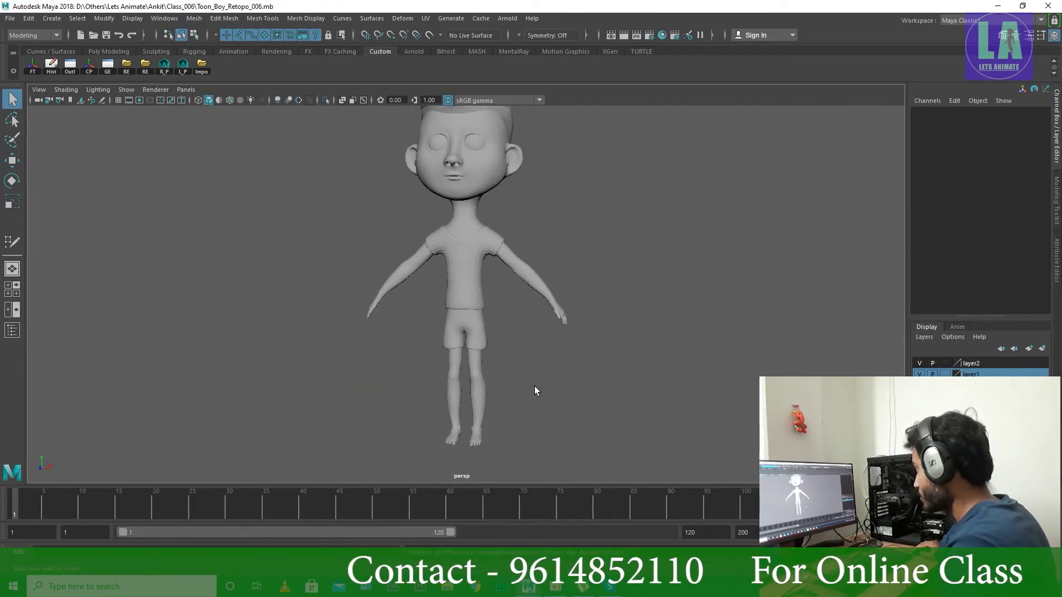
pyautogui.keyDown('alt'); pyautogui.moveTo(534, 386); pyautogui.dragTo(619, 394); pyautogui.keyUp('alt')
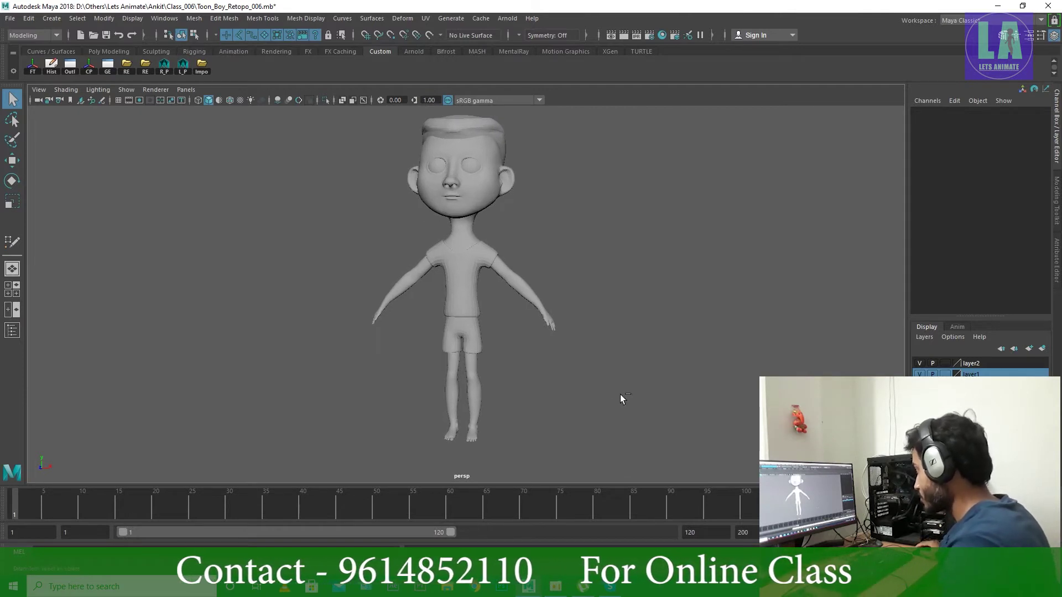
# Step: Save Toon_Boy_Retopo_006.mb and orbit in close on the boy's face
pyautogui.hotkey('ctrl', 's')
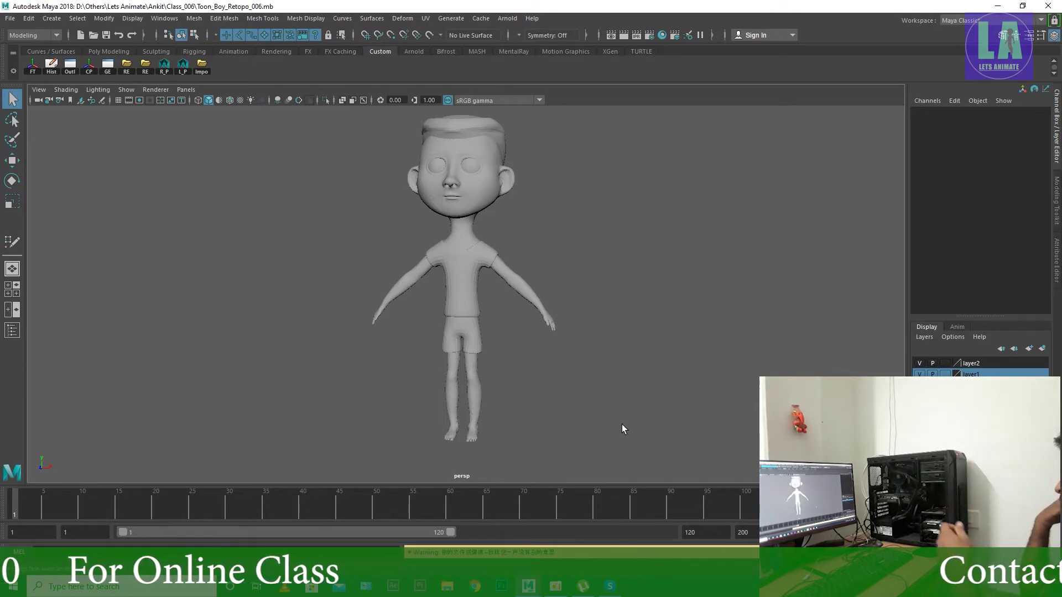
pyautogui.moveTo(646, 400)
pyautogui.keyDown('alt'); pyautogui.mouseDown()
pyautogui.moveTo(615, 392)
pyautogui.moveTo(607, 419)
pyautogui.moveTo(629, 393)
pyautogui.moveTo(628, 405)
pyautogui.moveTo(639, 367)
pyautogui.moveTo(566, 372)
pyautogui.moveTo(658, 367)
pyautogui.moveTo(606, 357)
pyautogui.moveTo(625, 348)
pyautogui.moveTo(635, 432)
pyautogui.mouseUp(); pyautogui.keyUp('alt')
pyautogui.hotkey('ctrl', 's')
pyautogui.moveTo(636, 432)
pyautogui.keyDown('alt'); pyautogui.mouseDown(button='right')
pyautogui.moveTo(566, 370)
pyautogui.moveTo(504, 362)
pyautogui.moveTo(561, 379)
pyautogui.moveTo(649, 381)
pyautogui.mouseUp(button='right'); pyautogui.keyUp('alt')
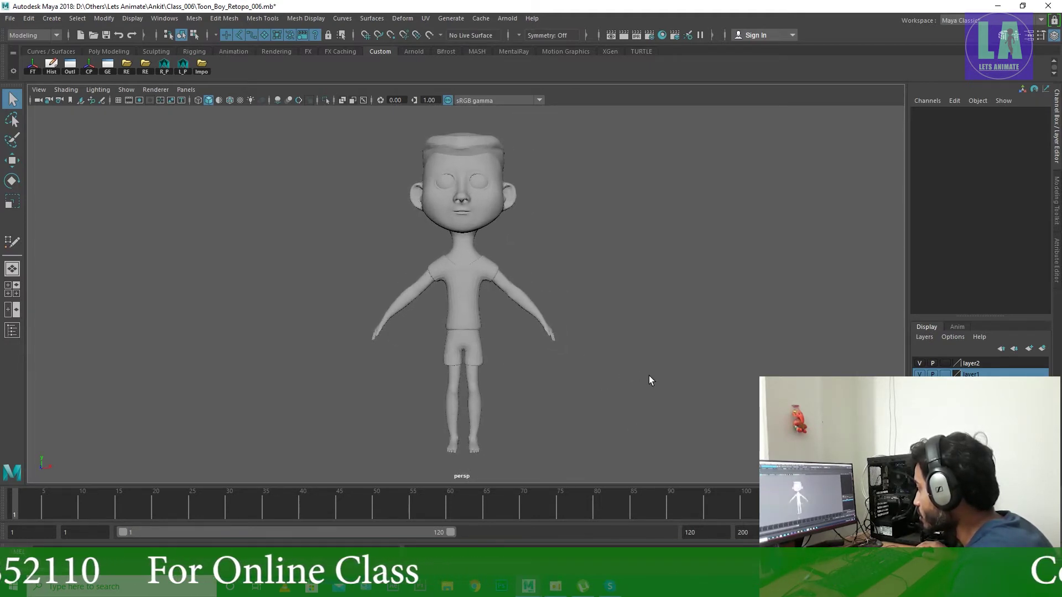
pyautogui.moveTo(649, 380)
pyautogui.keyDown('alt'); pyautogui.mouseDown()
pyautogui.moveTo(635, 396)
pyautogui.moveTo(360, 396)
pyautogui.moveTo(560, 402)
pyautogui.moveTo(592, 318)
pyautogui.mouseUp(); pyautogui.keyUp('alt')
pyautogui.moveTo(592, 317)
pyautogui.keyDown('alt'); pyautogui.mouseDown(button='right')
pyautogui.moveTo(616, 350)
pyautogui.moveTo(604, 351)
pyautogui.moveTo(612, 332)
pyautogui.mouseUp(button='right'); pyautogui.keyUp('alt')
# Step: Select and deselect the head and retopo meshes, then frame the whole character
pyautogui.click(612, 328)
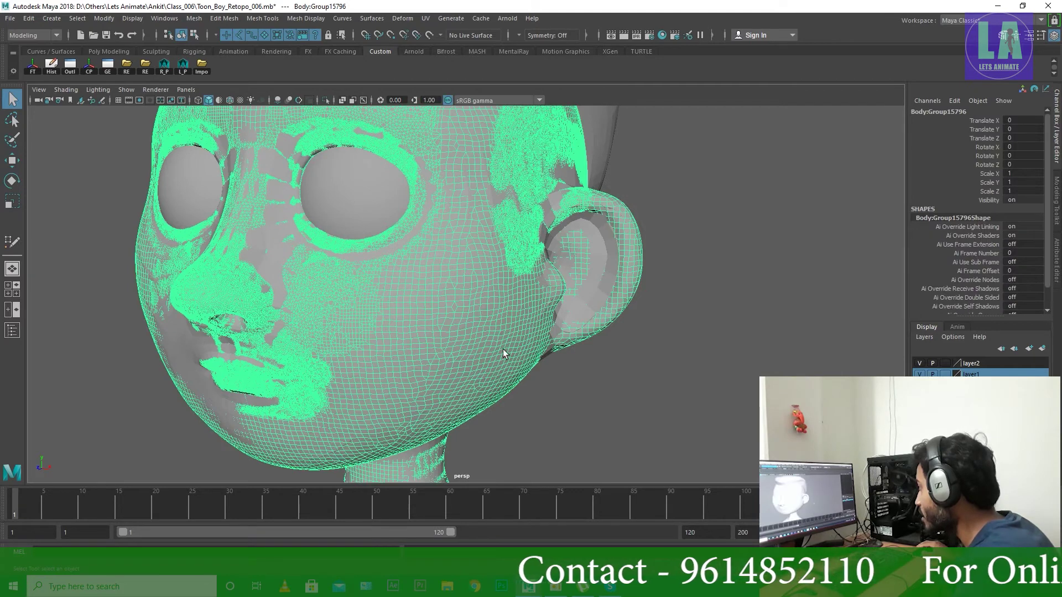
pyautogui.click(521, 285)
pyautogui.moveTo(522, 286); pyautogui.dragTo(738, 392)
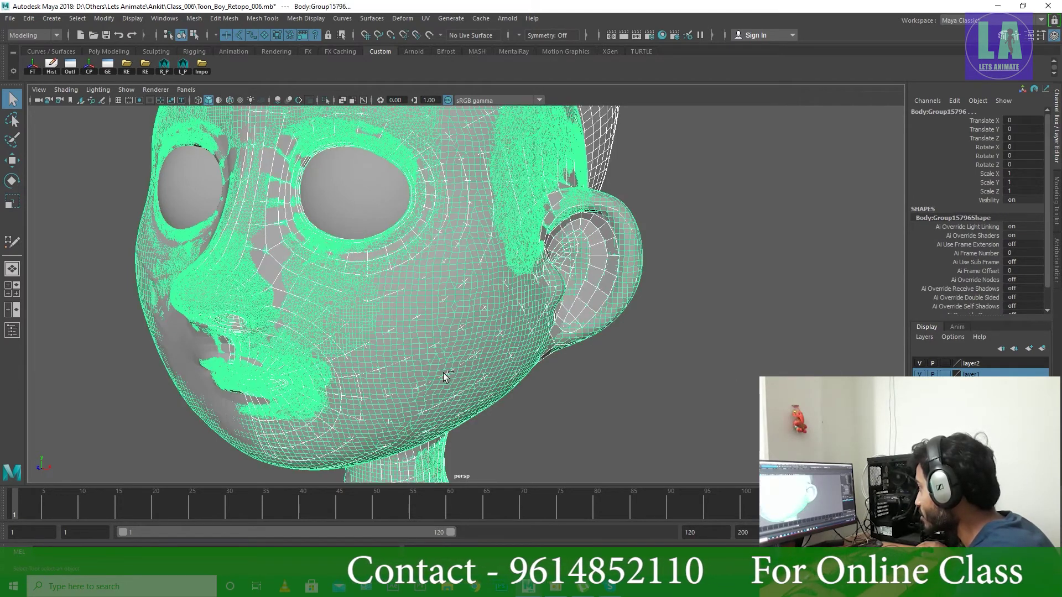
pyautogui.click(367, 315)
pyautogui.click(614, 412)
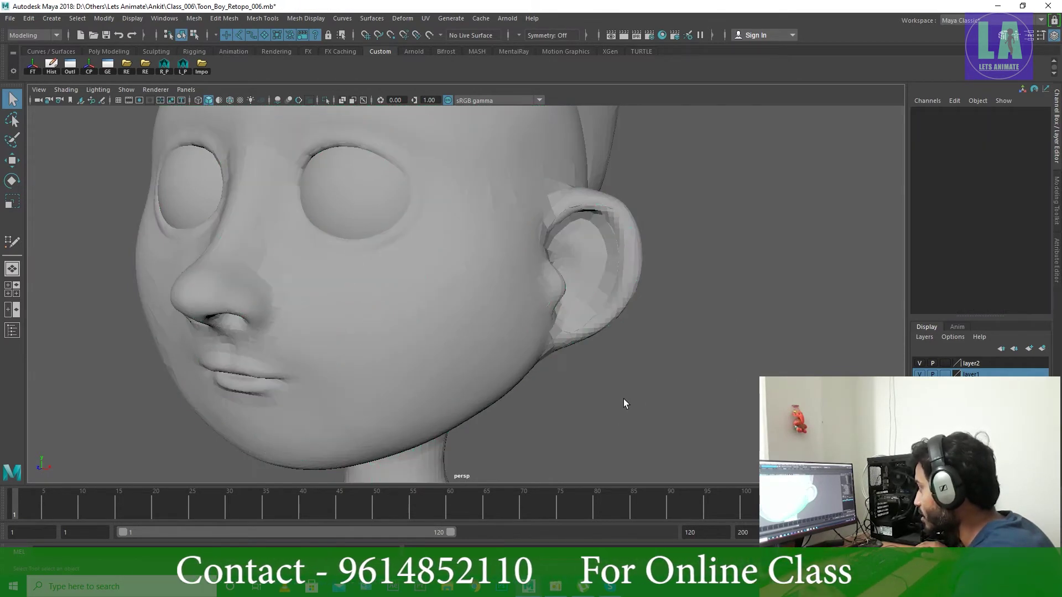
pyautogui.click(340, 291)
pyautogui.press('f')
pyautogui.keyDown('alt'); pyautogui.moveTo(201, 268); pyautogui.dragTo(591, 344); pyautogui.keyUp('alt')
pyautogui.click(177, 112)
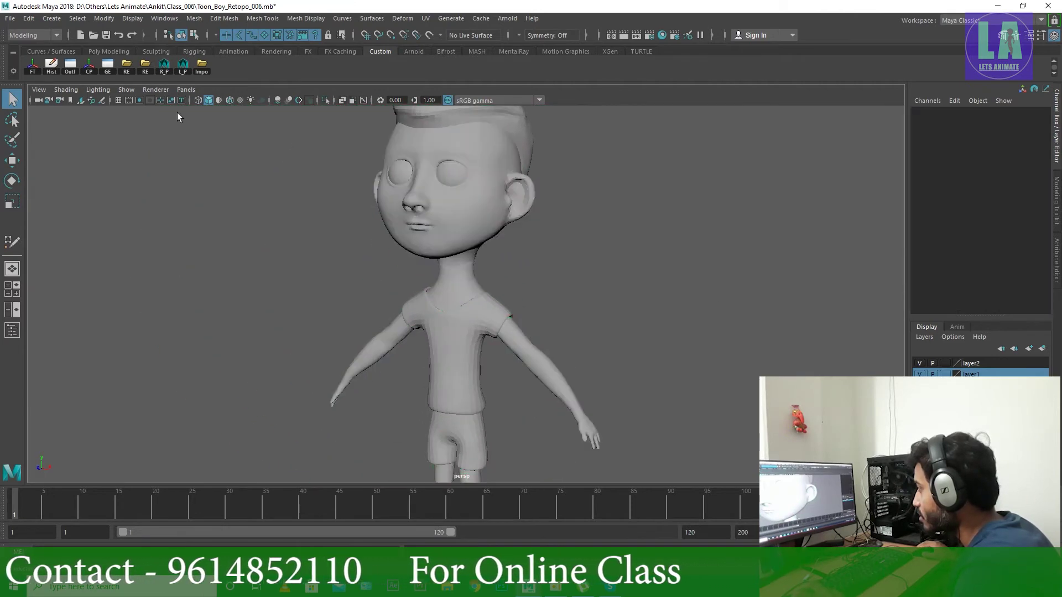
# Step: Maximize the viewport, orbit to the legs, and select the one-sided limb retopology mesh
pyautogui.hotkey('ctrl', 'space')
pyautogui.moveTo(694, 443)
pyautogui.keyDown('alt'); pyautogui.mouseDown()
pyautogui.moveTo(719, 404)
pyautogui.moveTo(552, 308)
pyautogui.moveTo(407, 335)
pyautogui.mouseUp(); pyautogui.keyUp('alt')
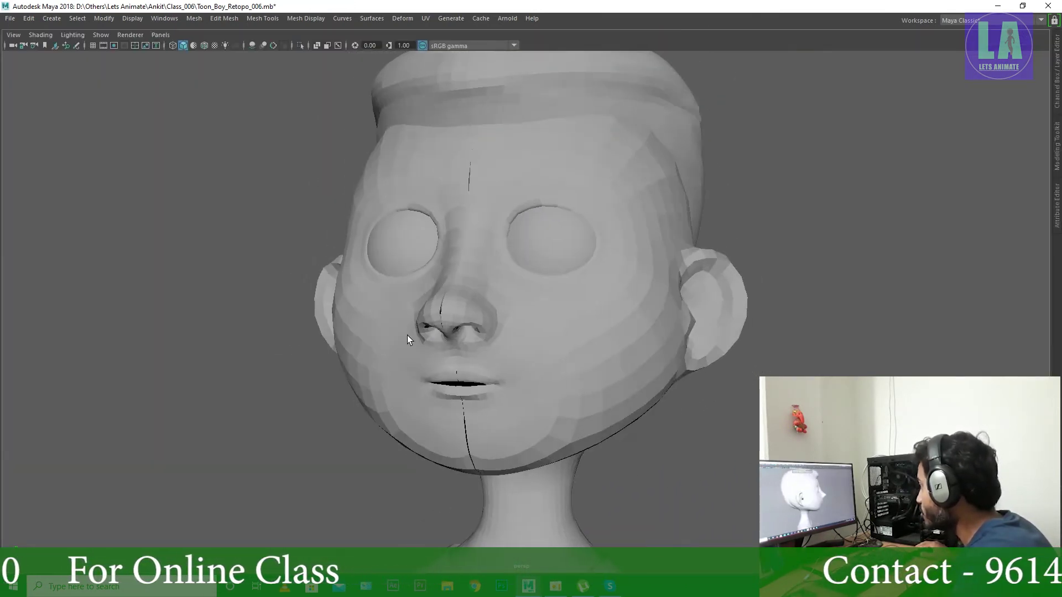
pyautogui.keyDown('alt'); pyautogui.moveTo(407, 335); pyautogui.dragTo(398, 276, button='right'); pyautogui.keyUp('alt')
pyautogui.keyDown('alt'); pyautogui.moveTo(398, 276); pyautogui.dragTo(387, 203, button='middle'); pyautogui.keyUp('alt')
pyautogui.keyDown('alt'); pyautogui.moveTo(387, 203); pyautogui.dragTo(359, 199, button='right'); pyautogui.keyUp('alt')
pyautogui.keyDown('alt'); pyautogui.moveTo(359, 199); pyautogui.dragTo(672, 302, button='middle'); pyautogui.keyUp('alt')
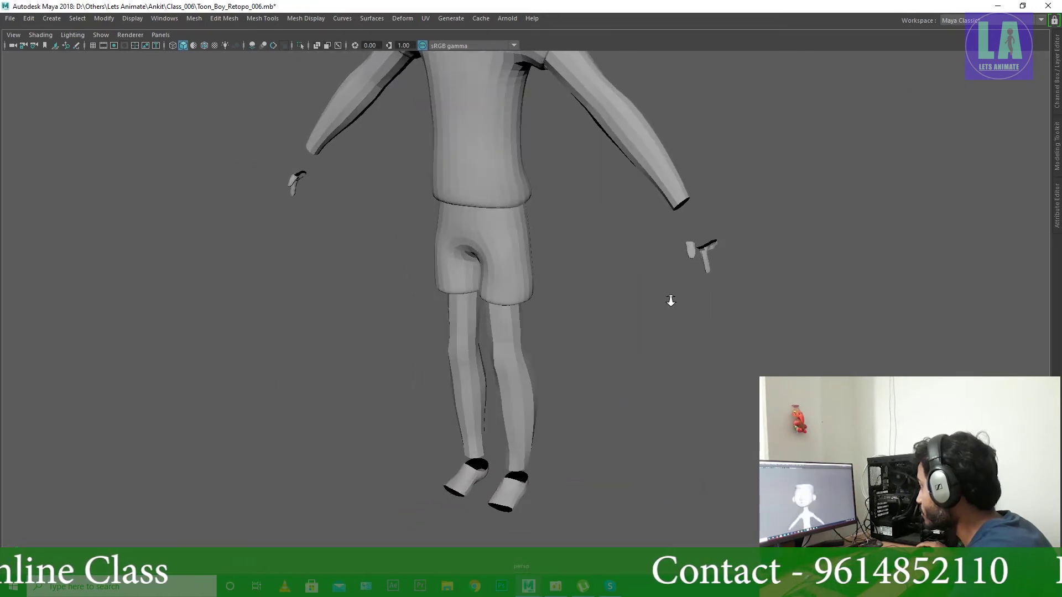
pyautogui.moveTo(671, 301)
pyautogui.keyDown('alt'); pyautogui.mouseDown()
pyautogui.moveTo(687, 280)
pyautogui.moveTo(631, 279)
pyautogui.moveTo(675, 274)
pyautogui.mouseUp(); pyautogui.keyUp('alt')
pyautogui.moveTo(675, 274)
pyautogui.keyDown('alt'); pyautogui.mouseDown(button='right')
pyautogui.moveTo(548, 264)
pyautogui.moveTo(626, 283)
pyautogui.moveTo(682, 372)
pyautogui.moveTo(462, 330)
pyautogui.moveTo(571, 360)
pyautogui.moveTo(455, 313)
pyautogui.mouseUp(button='right'); pyautogui.keyUp('alt')
pyautogui.click(426, 303)
pyautogui.moveTo(595, 390)
pyautogui.keyDown('alt'); pyautogui.mouseDown(button='right')
pyautogui.moveTo(575, 450)
pyautogui.moveTo(555, 415)
pyautogui.mouseUp(button='right'); pyautogui.keyUp('alt')
# Step: Mirror the limb retopology to the other side and check the arms and hands
pyautogui.hotkey('ctrl', 'shift', 'd')
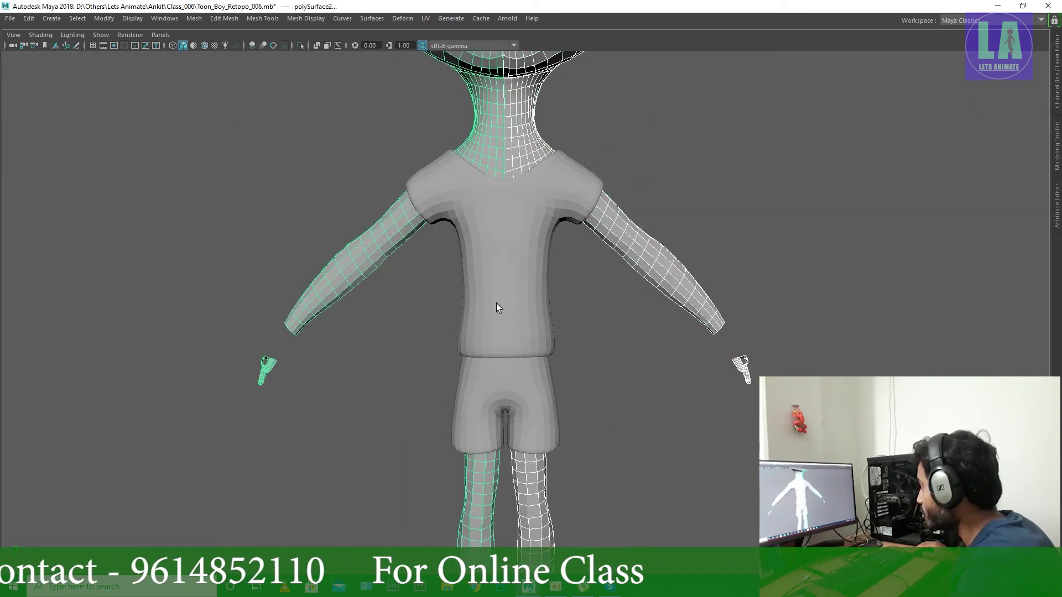
pyautogui.moveTo(496, 303)
pyautogui.keyDown('alt'); pyautogui.mouseDown(button='right')
pyautogui.moveTo(396, 215)
pyautogui.moveTo(477, 387)
pyautogui.mouseUp(button='right'); pyautogui.keyUp('alt')
pyautogui.moveTo(477, 387)
pyautogui.keyDown('alt'); pyautogui.mouseDown(button='middle')
pyautogui.moveTo(456, 144)
pyautogui.moveTo(465, 244)
pyautogui.mouseUp(button='middle'); pyautogui.keyUp('alt')
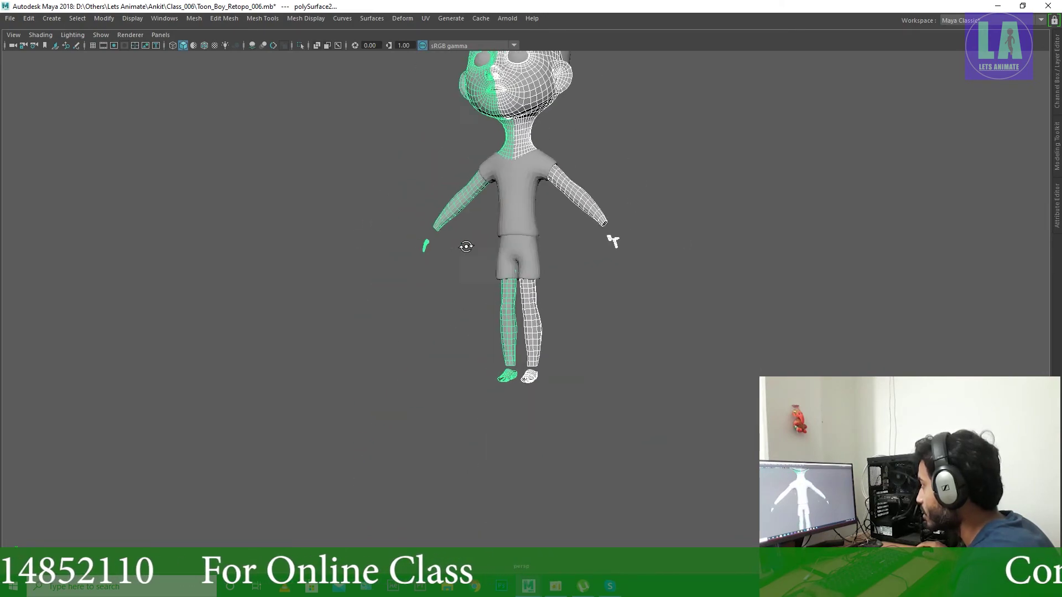
pyautogui.moveTo(465, 244)
pyautogui.keyDown('alt'); pyautogui.mouseDown()
pyautogui.moveTo(339, 261)
pyautogui.moveTo(490, 261)
pyautogui.mouseUp(); pyautogui.keyUp('alt')
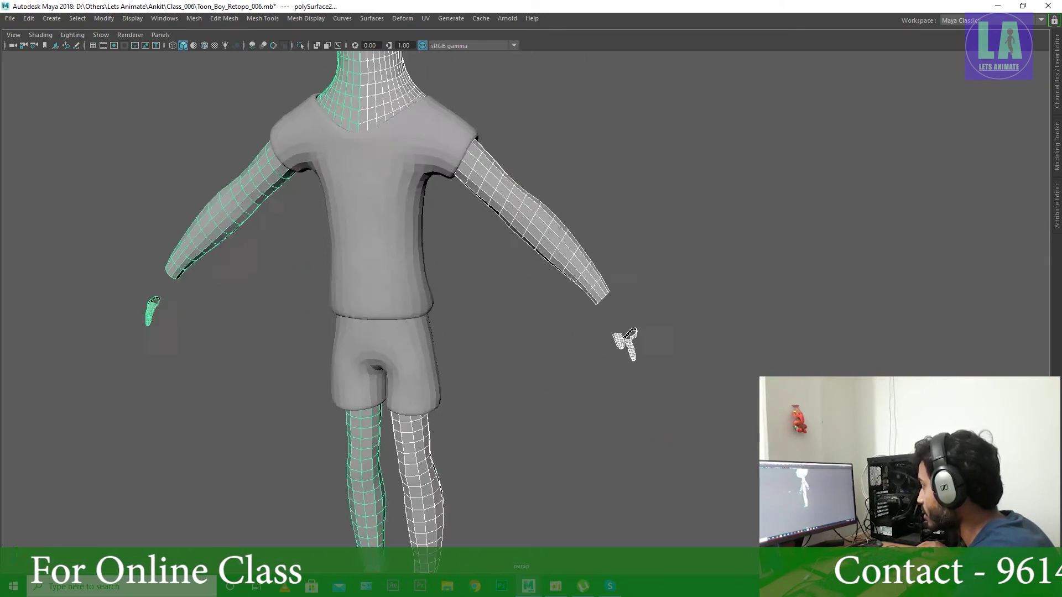
pyautogui.moveTo(490, 261)
pyautogui.keyDown('alt'); pyautogui.mouseDown(button='right')
pyautogui.moveTo(684, 358)
pyautogui.moveTo(652, 340)
pyautogui.mouseUp(button='right'); pyautogui.keyUp('alt')
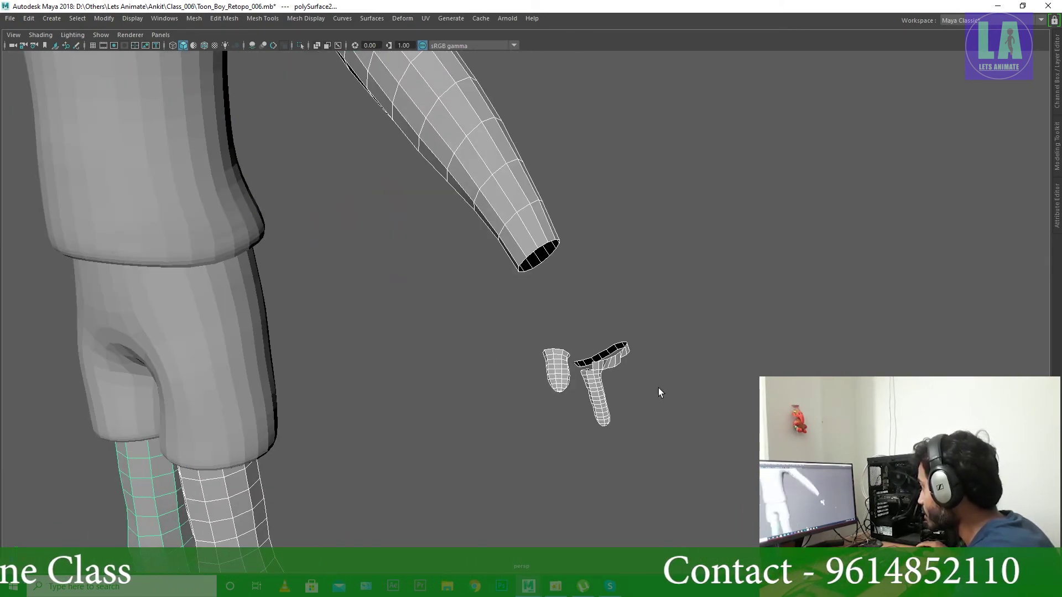
pyautogui.keyDown('alt'); pyautogui.moveTo(632, 248); pyautogui.dragTo(490, 419, button='right'); pyautogui.keyUp('alt')
pyautogui.keyDown('alt'); pyautogui.moveTo(491, 419); pyautogui.dragTo(742, 384, button='middle'); pyautogui.keyUp('alt')
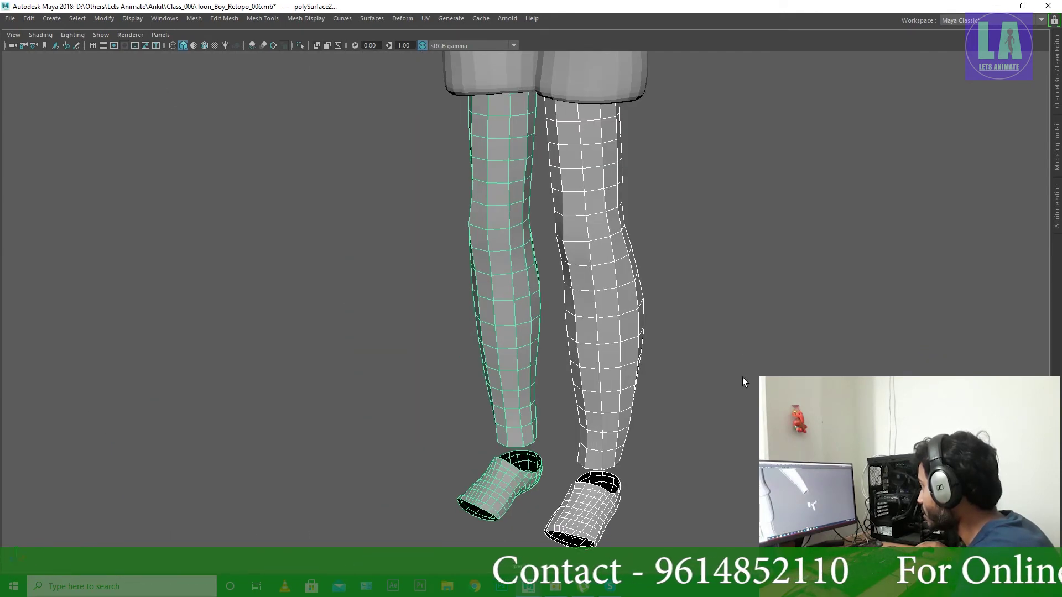
pyautogui.moveTo(742, 384)
pyautogui.keyDown('alt'); pyautogui.mouseDown(button='right')
pyautogui.moveTo(749, 304)
pyautogui.moveTo(713, 288)
pyautogui.moveTo(453, 304)
pyautogui.moveTo(618, 299)
pyautogui.mouseUp(button='right'); pyautogui.keyUp('alt')
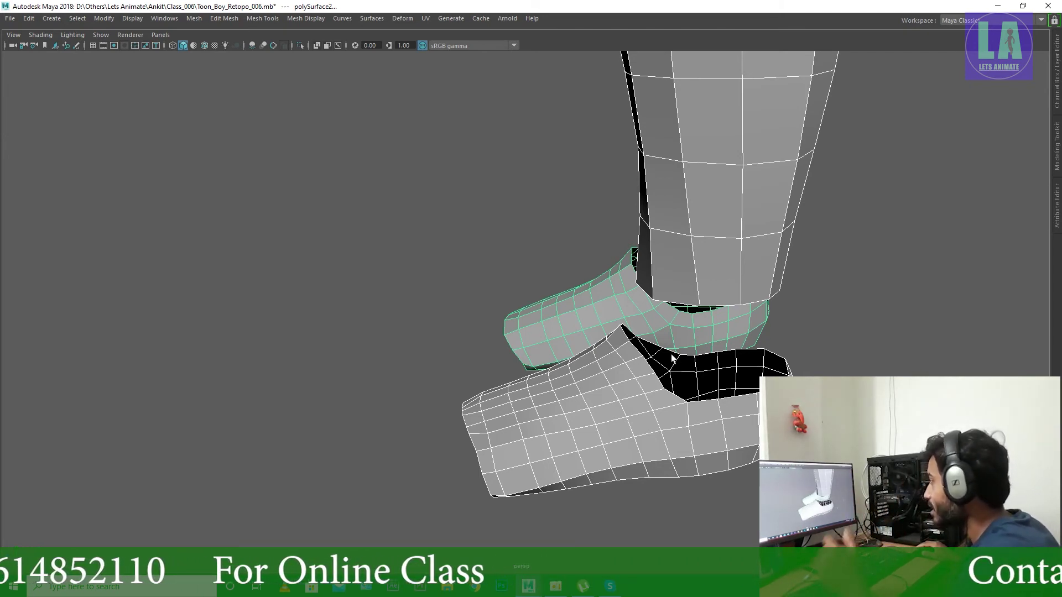
# Step: Inspect both mirrored shoes, restore the full interface, and save the scene
pyautogui.moveTo(393, 400)
pyautogui.keyDown('alt'); pyautogui.mouseDown()
pyautogui.moveTo(355, 383)
pyautogui.moveTo(433, 349)
pyautogui.moveTo(604, 407)
pyautogui.moveTo(736, 421)
pyautogui.mouseUp(); pyautogui.keyUp('alt')
pyautogui.moveTo(737, 421)
pyautogui.keyDown('alt'); pyautogui.mouseDown(button='right')
pyautogui.moveTo(586, 376)
pyautogui.moveTo(684, 432)
pyautogui.mouseUp(button='right'); pyautogui.keyUp('alt')
pyautogui.click(586, 377)
pyautogui.keyDown('alt'); pyautogui.moveTo(684, 433); pyautogui.dragTo(749, 445); pyautogui.keyUp('alt')
pyautogui.click(748, 445)
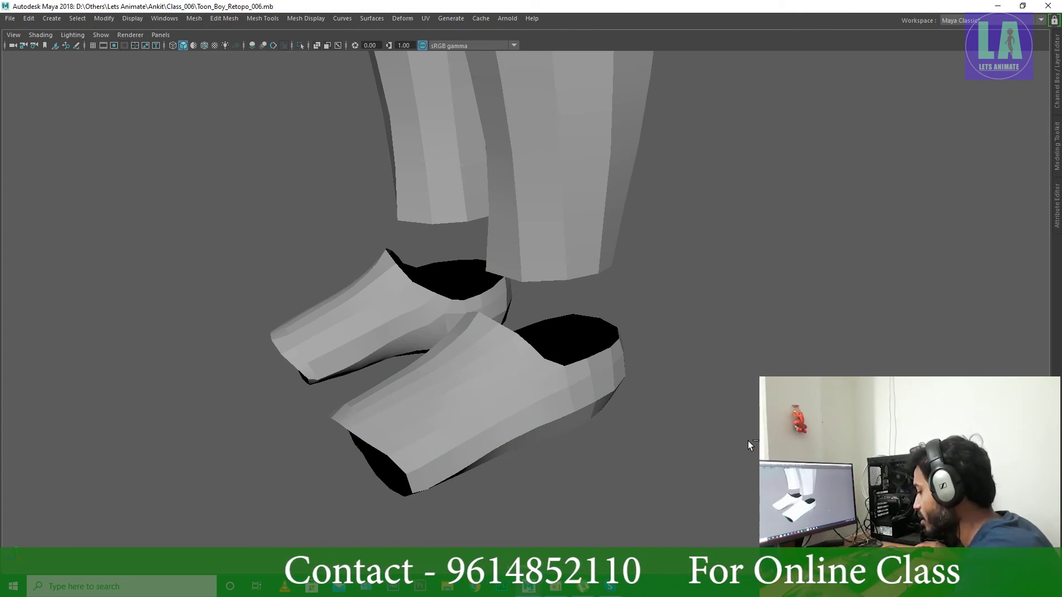
pyautogui.keyDown('alt'); pyautogui.moveTo(748, 440); pyautogui.dragTo(427, 314, button='right'); pyautogui.keyUp('alt')
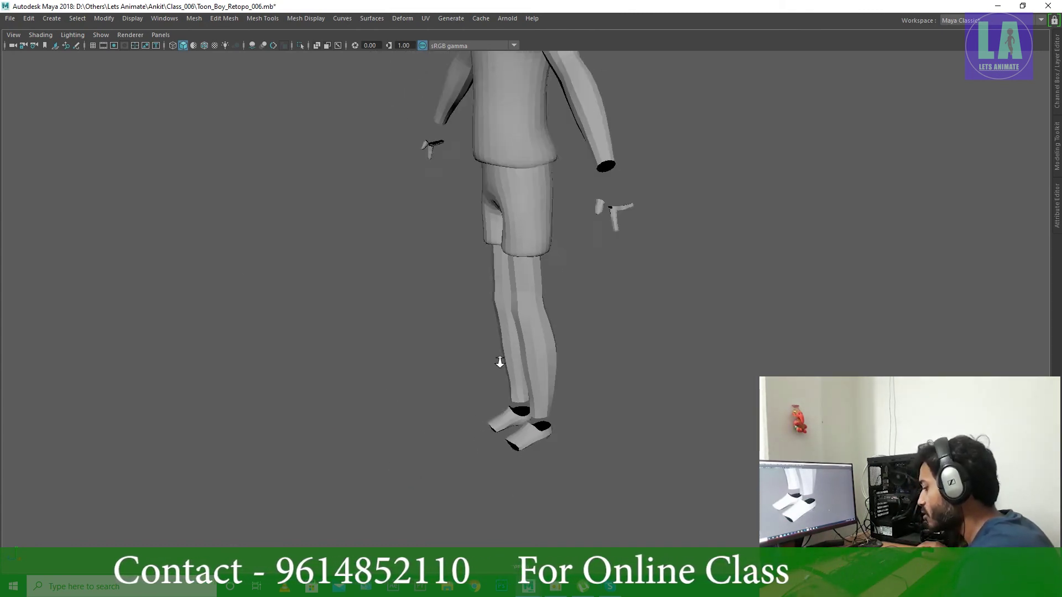
pyautogui.keyDown('alt'); pyautogui.moveTo(426, 314); pyautogui.dragTo(427, 244); pyautogui.keyUp('alt')
pyautogui.keyDown('alt'); pyautogui.moveTo(427, 243); pyautogui.dragTo(609, 429, button='right'); pyautogui.keyUp('alt')
pyautogui.hotkey('ctrl', 'space')
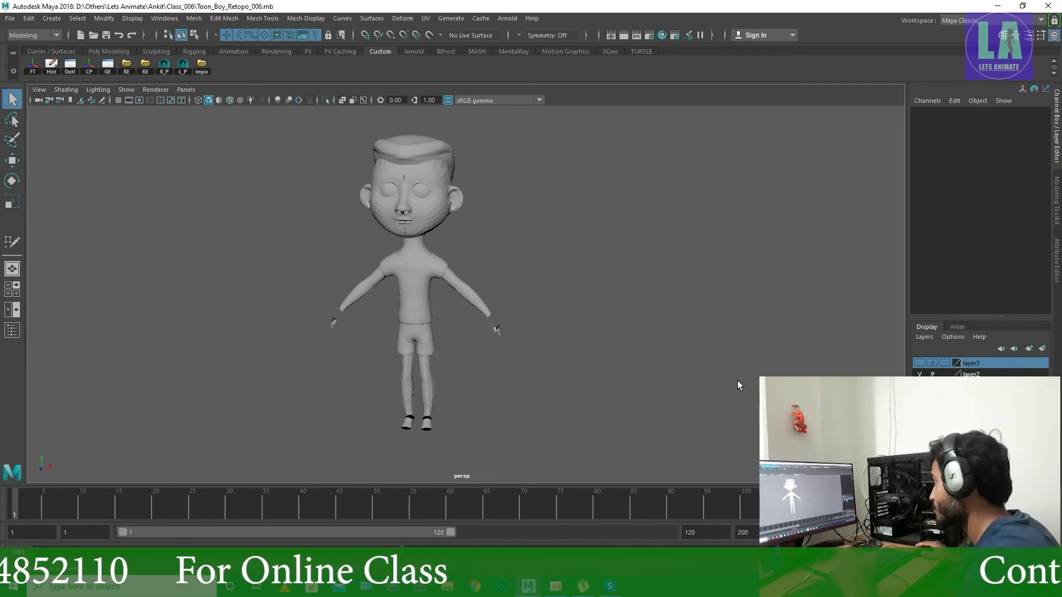
pyautogui.hotkey('ctrl', 's')
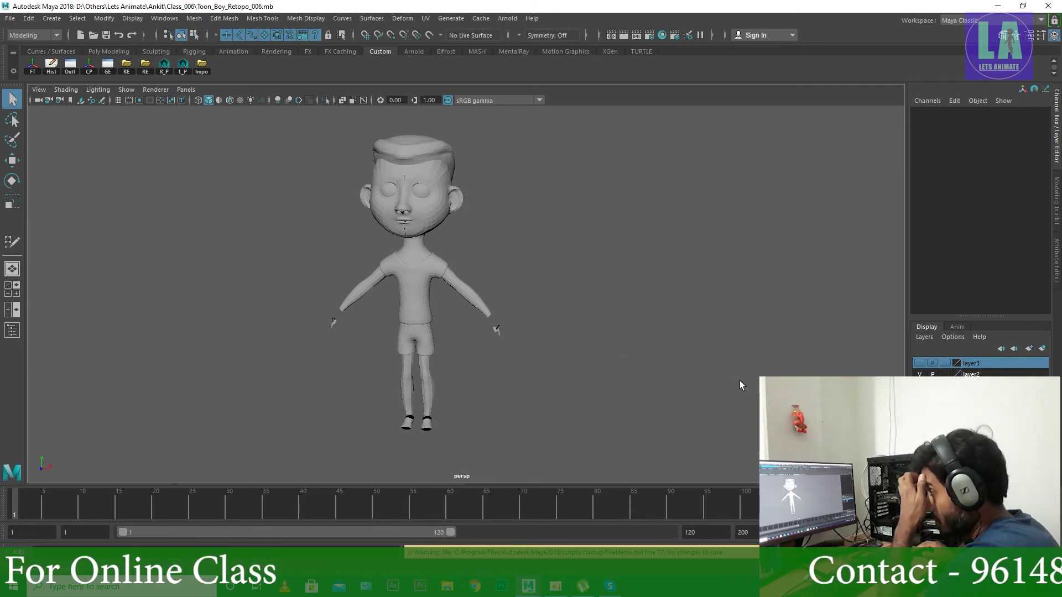